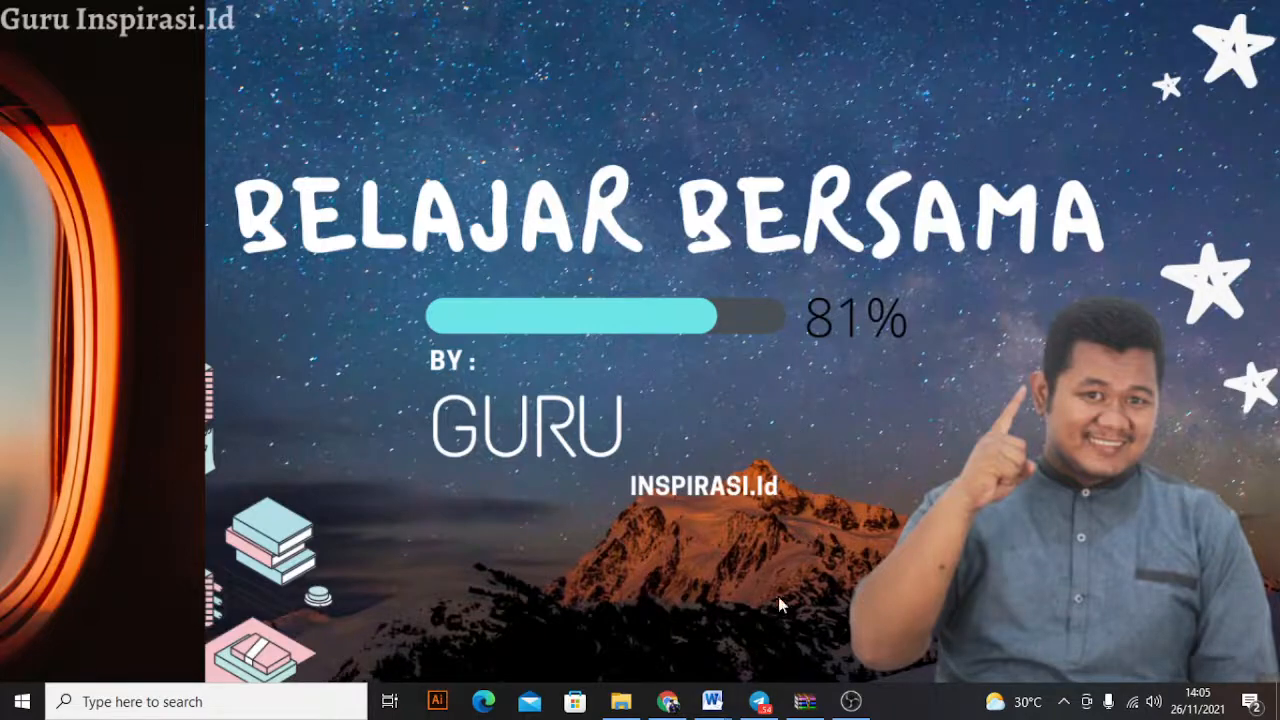
Switch to Chrome and open the CBT quiz list on the Al Fityah site.
mouse_move(680, 708)
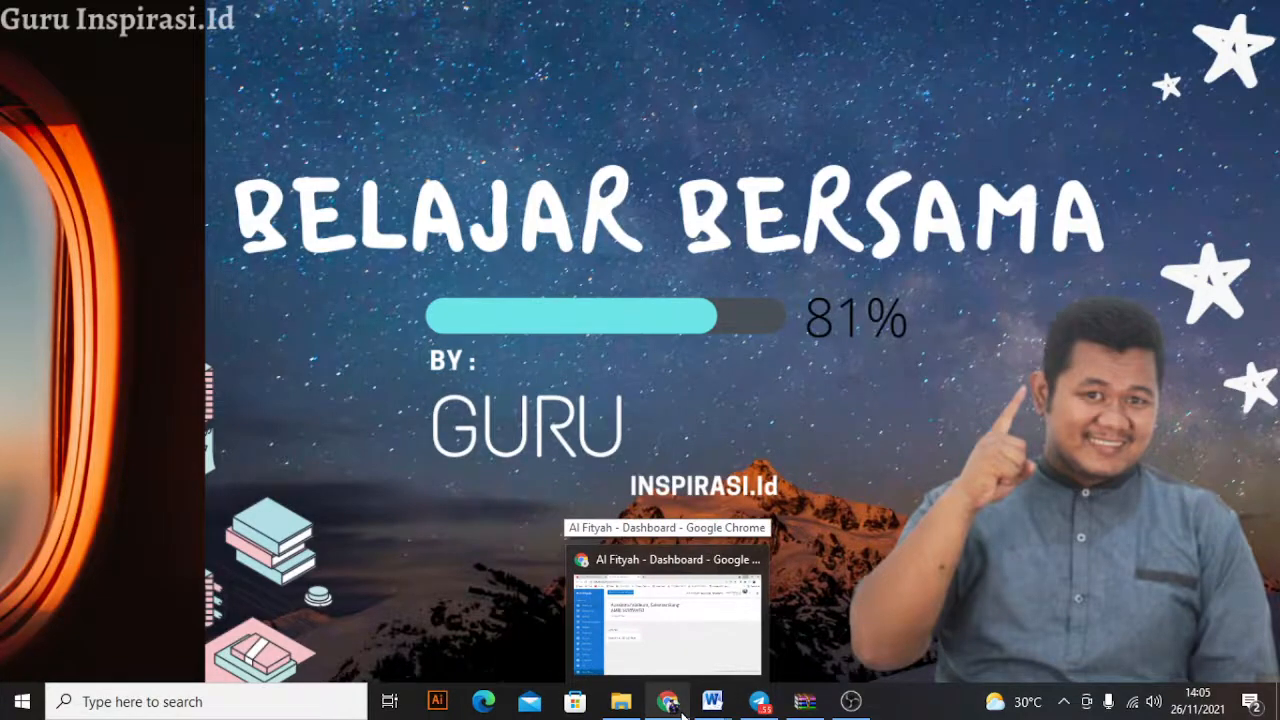
left_click(681, 711)
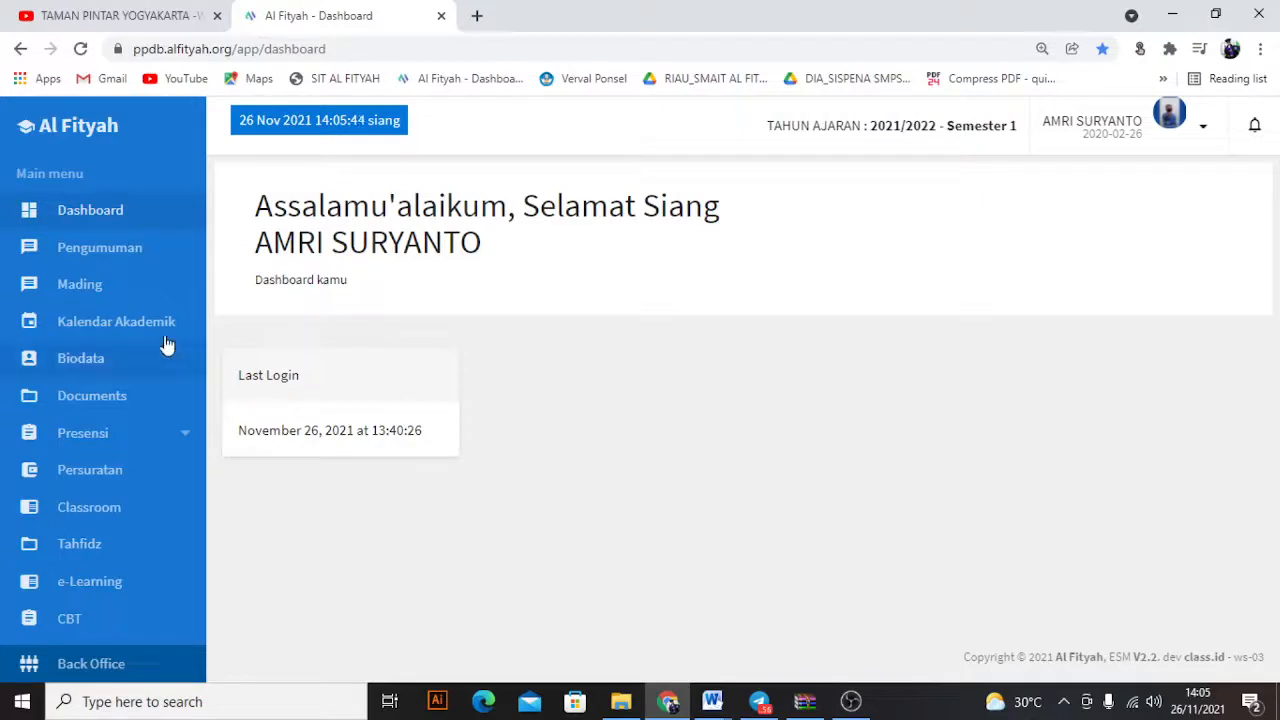
scroll(136, 350, "down", 2)
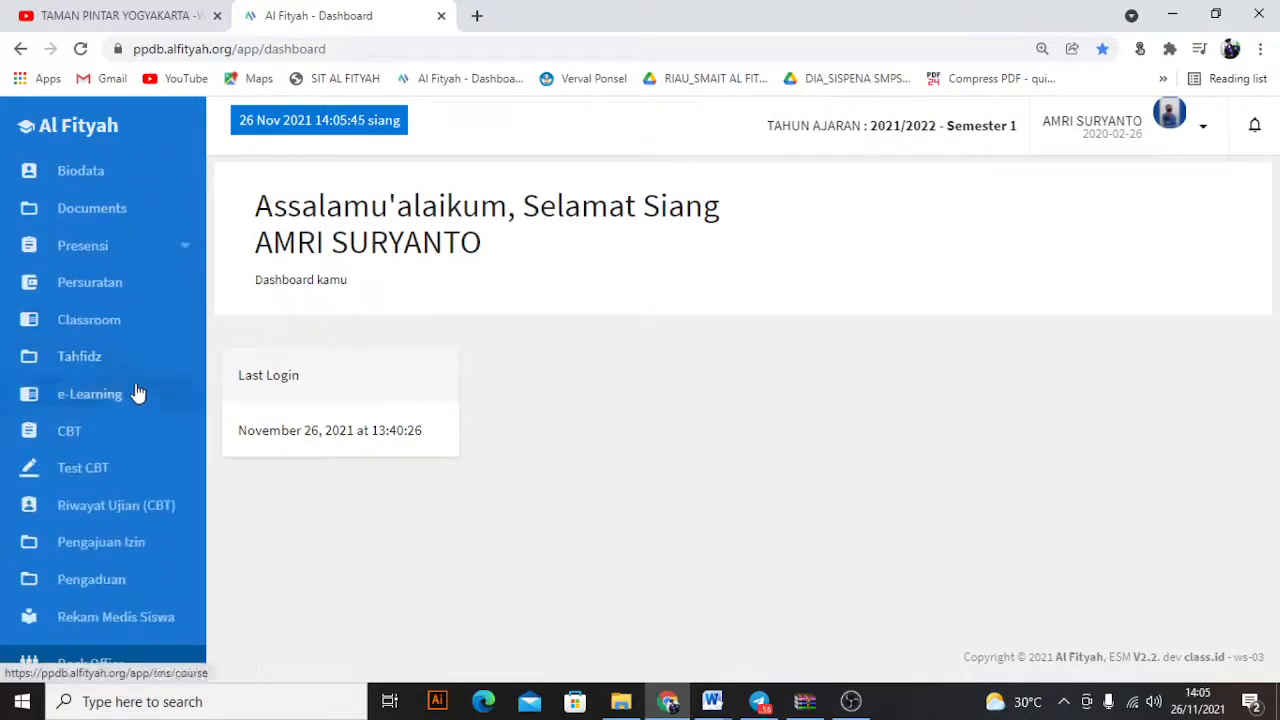
left_click(85, 449)
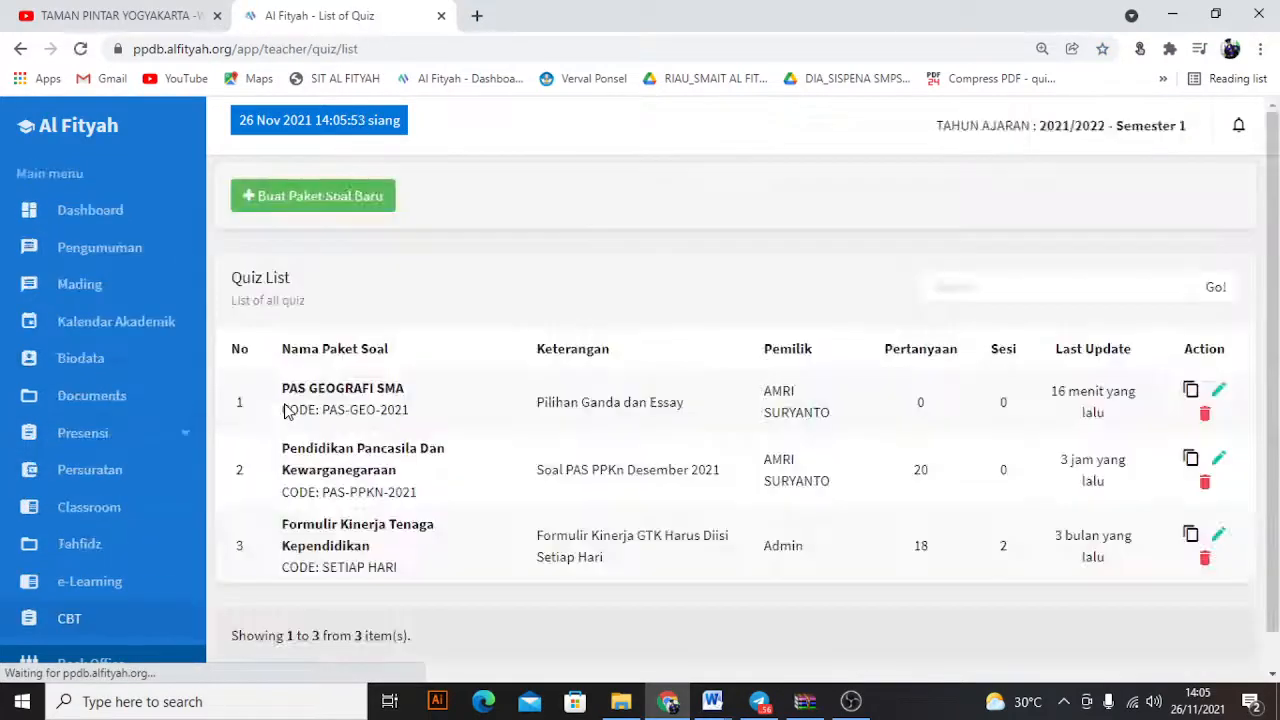
Delete the PAS GEOGRAFI SMA question package from the quiz list.
left_click(1204, 413)
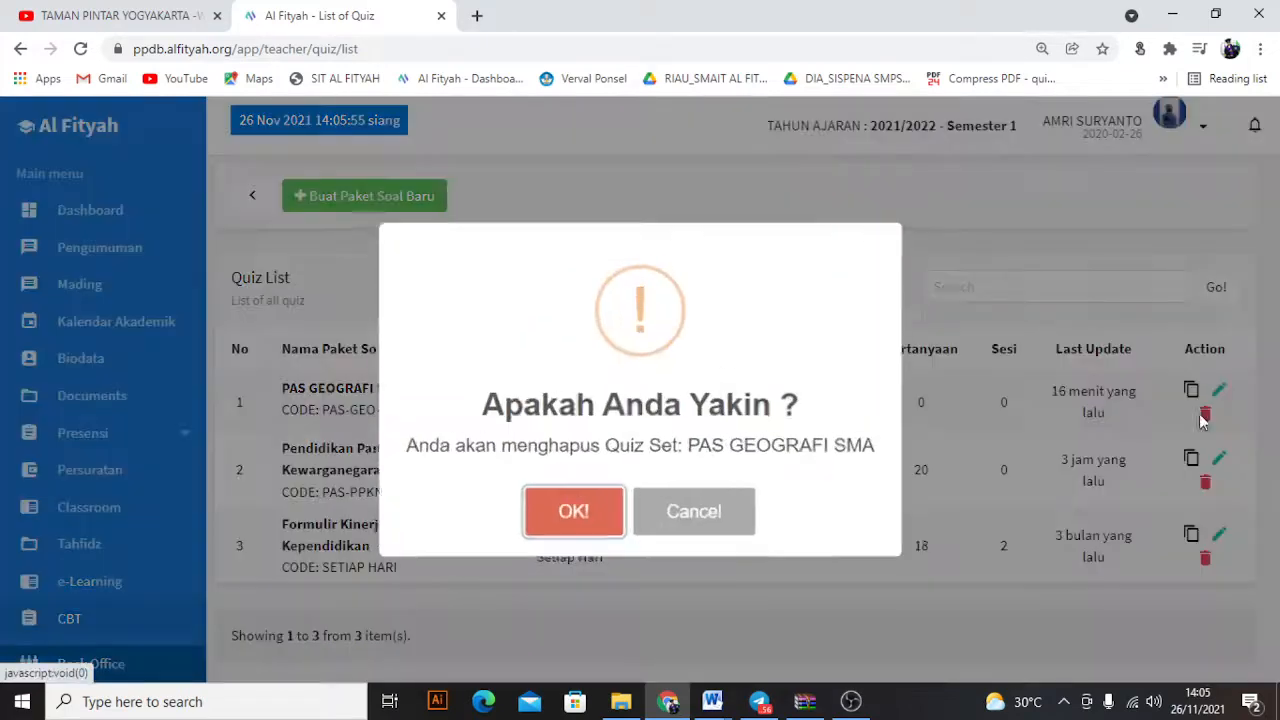
left_click(572, 509)
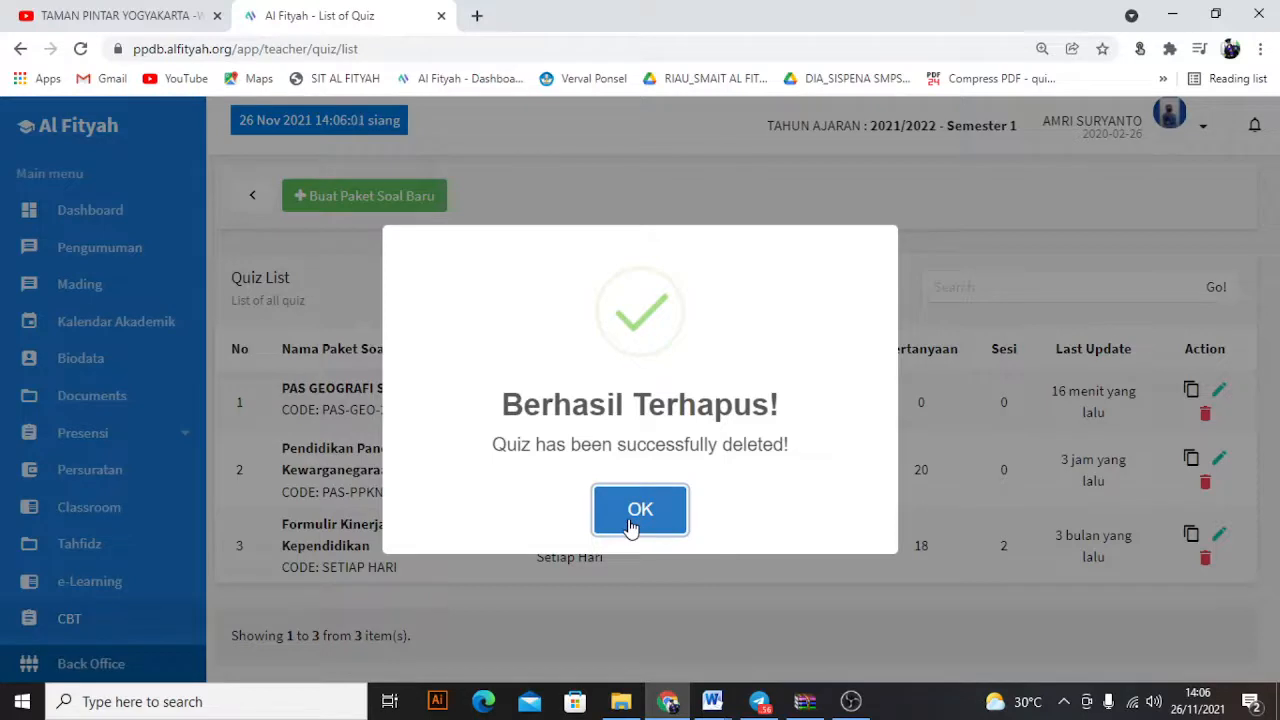
left_click(630, 526)
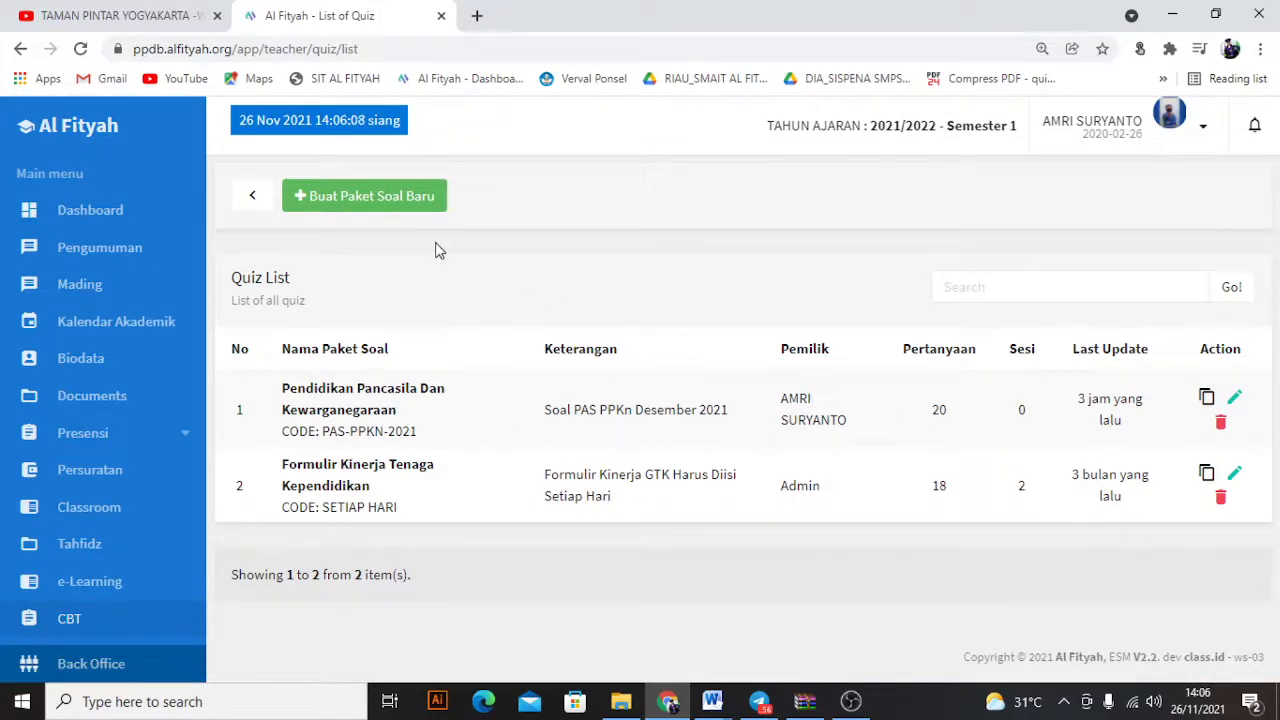
Start a new question package with exam type PAS and exam code PAS-GEO-2021.
left_click(312, 202)
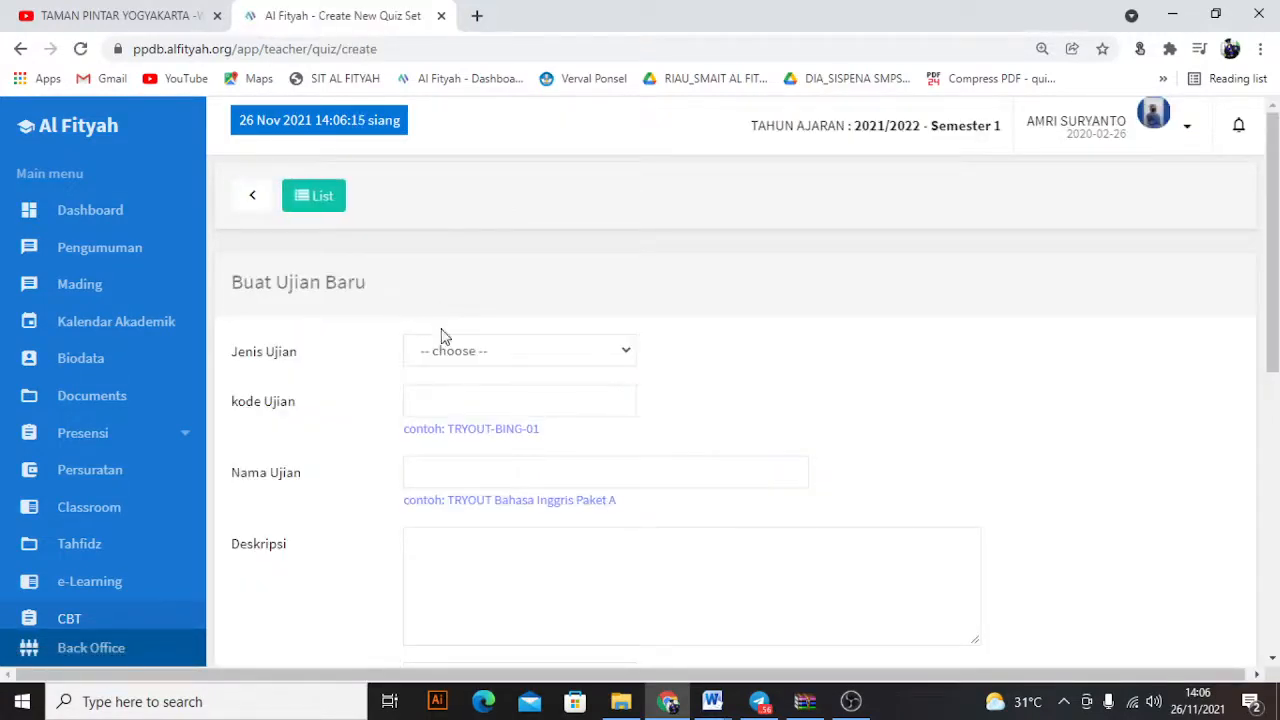
left_click(531, 366)
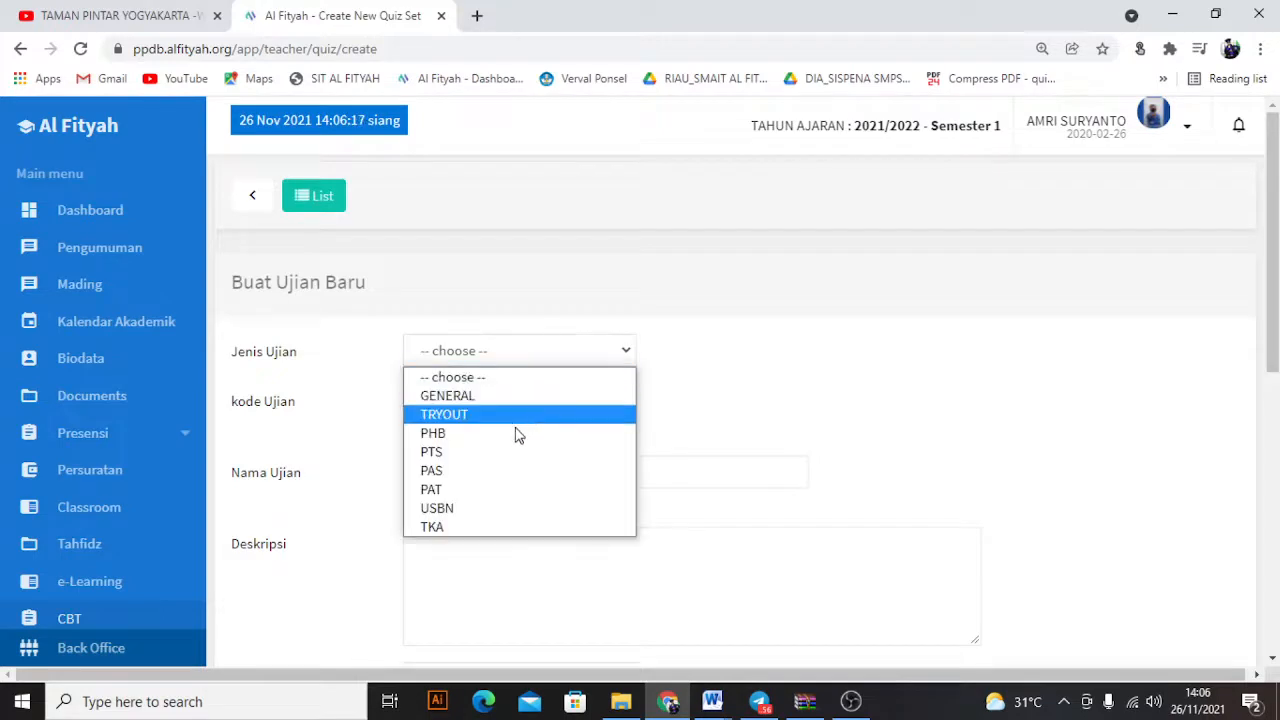
left_click(488, 481)
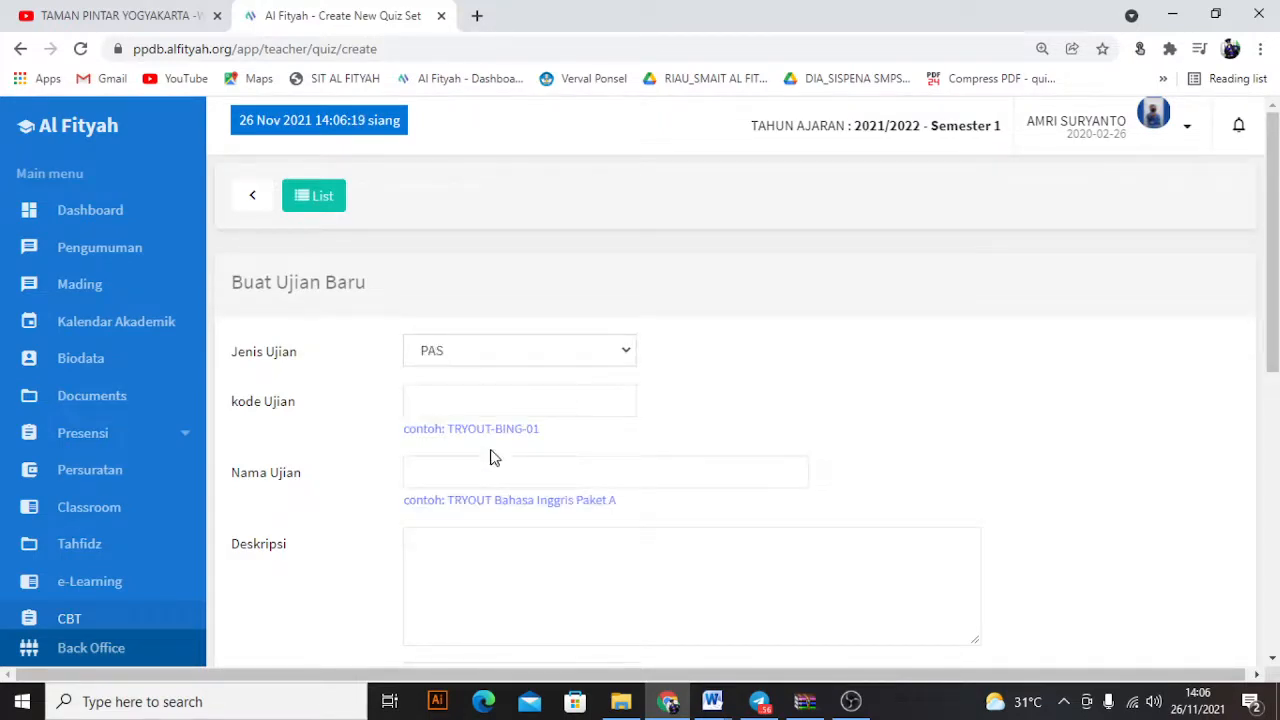
left_click(520, 397)
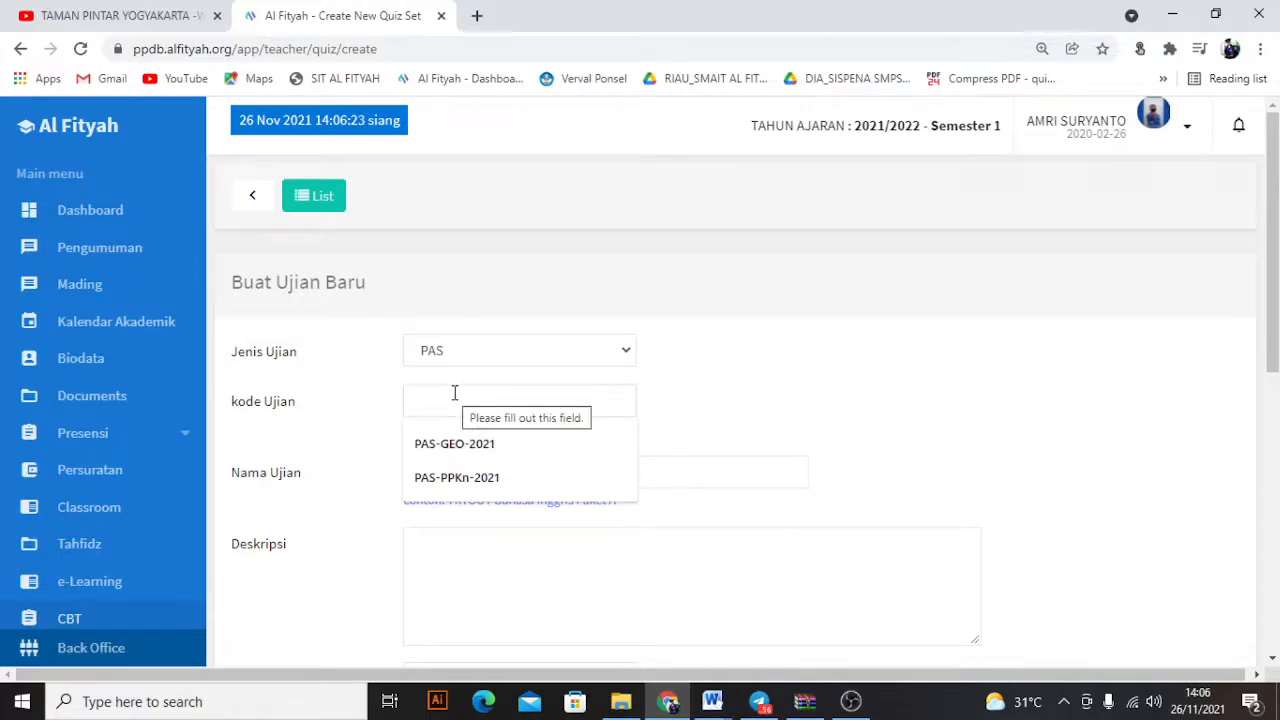
type("PAS")
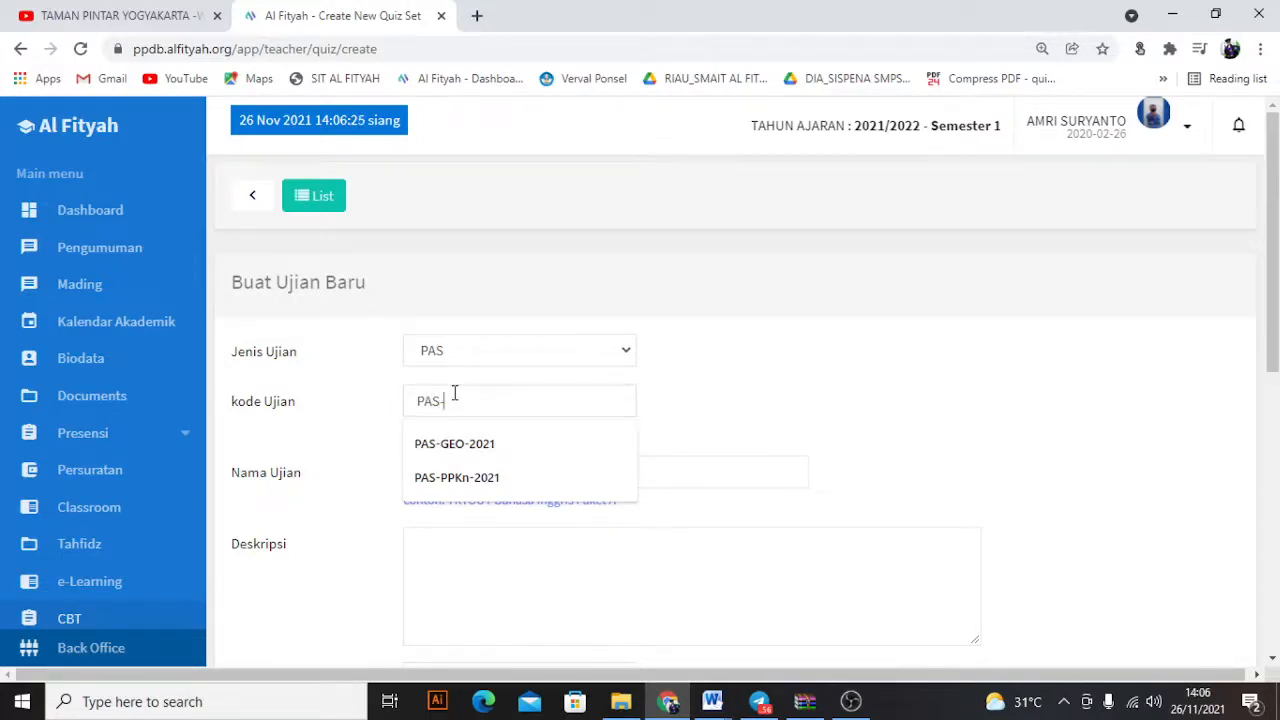
type("-GEO-")
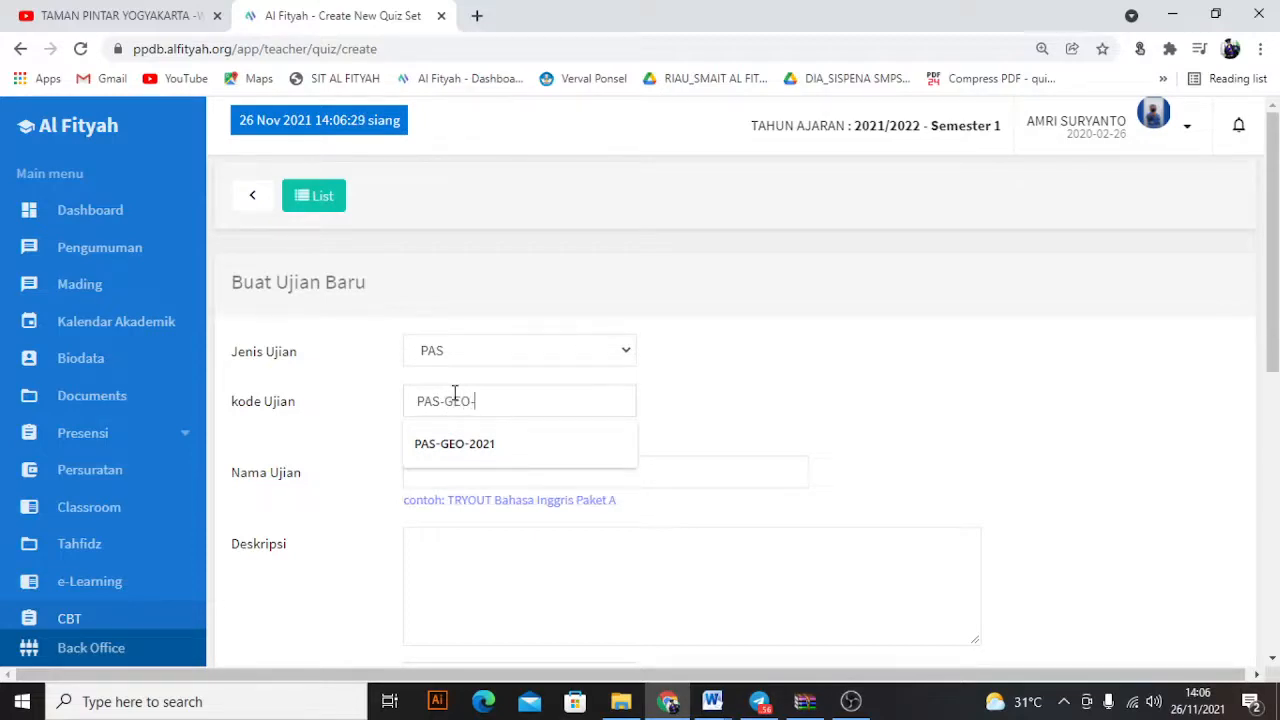
type("2021")
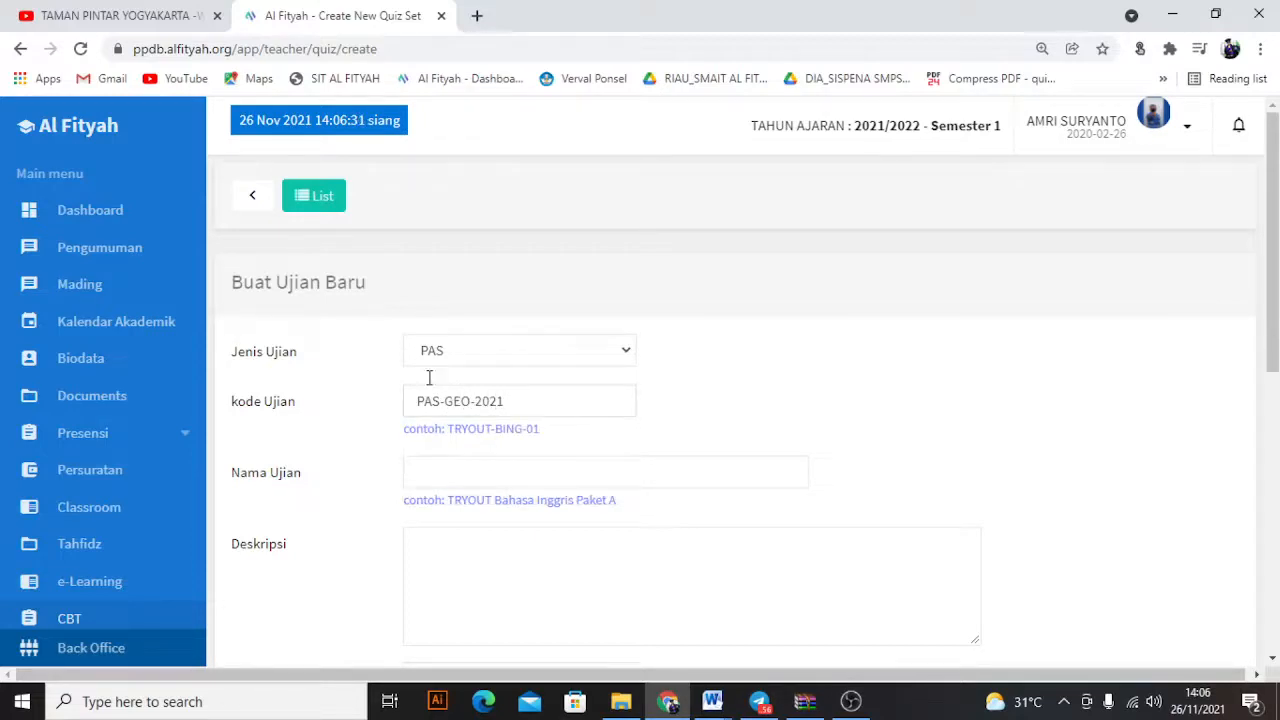
Name the exam PAS GEOGRAFI SMA and enter the description "Pilihan Ganda dan Essay".
left_click(465, 481)
left_click(464, 511)
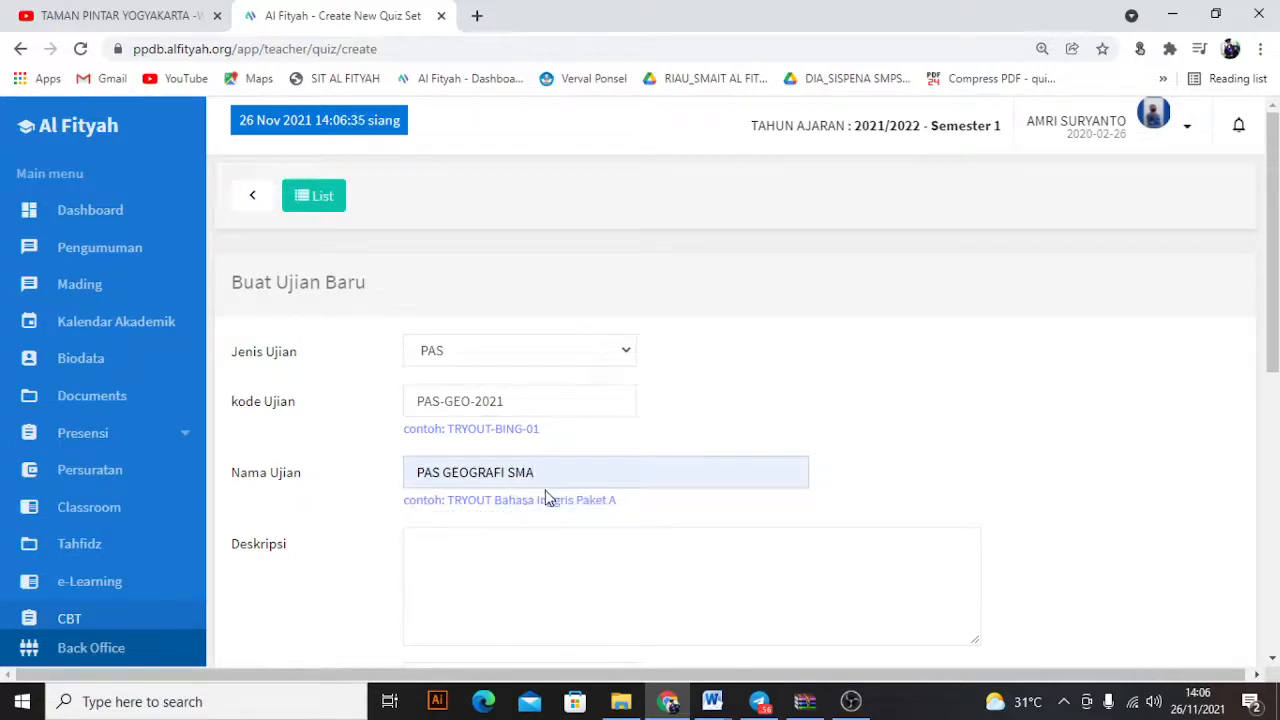
scroll(547, 498, "down", 2)
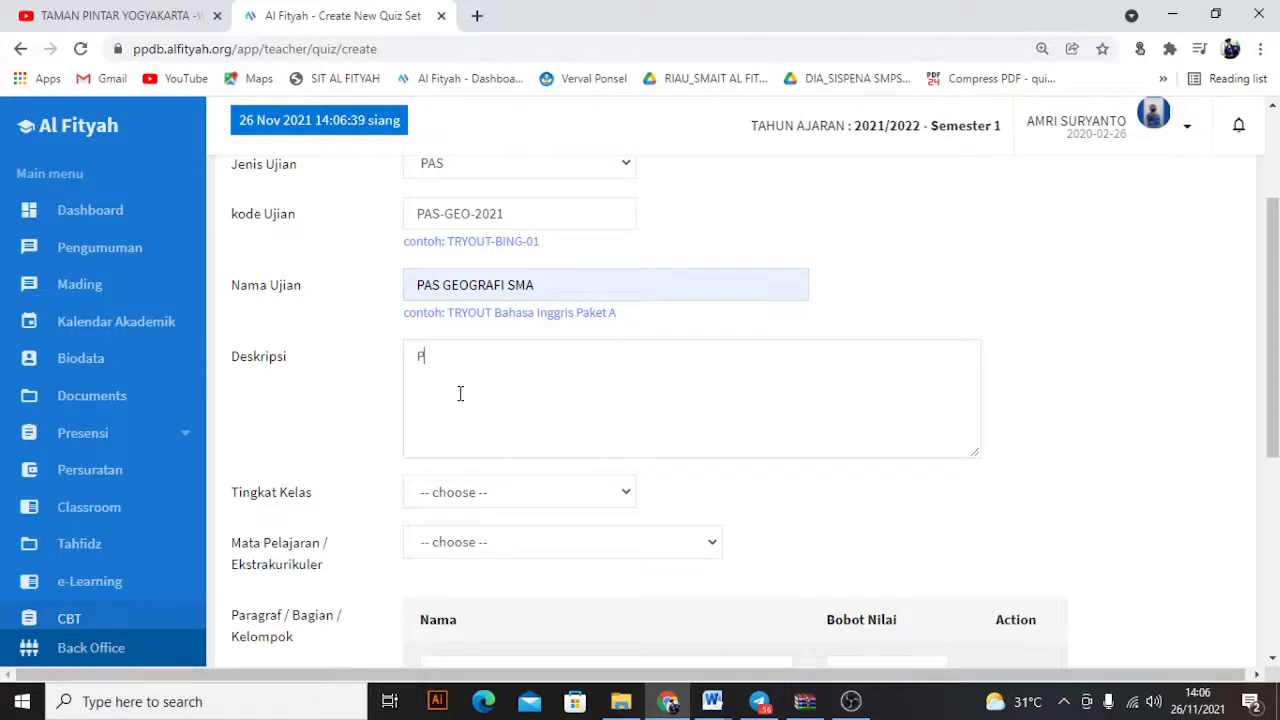
type("anda dan E")
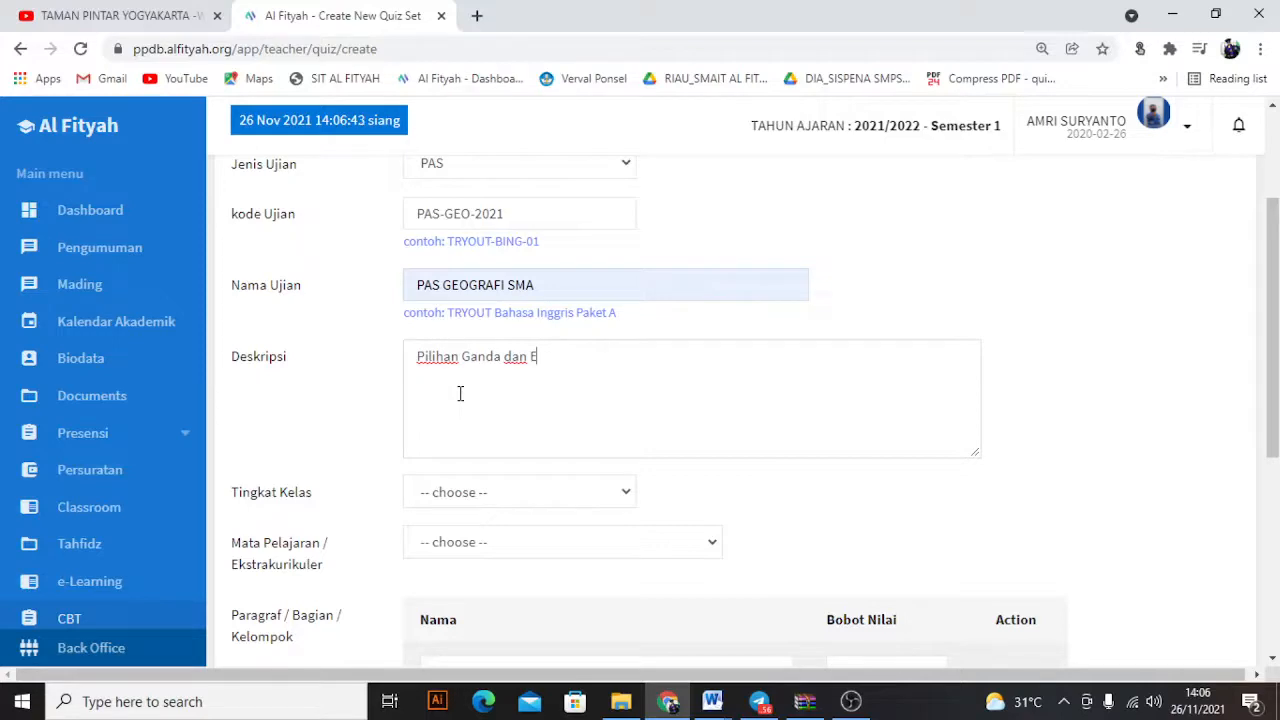
type("ssay")
Set the class level to X SMA and the subject to GEOGRAFI SMA - GEOSMA.
left_click(618, 492)
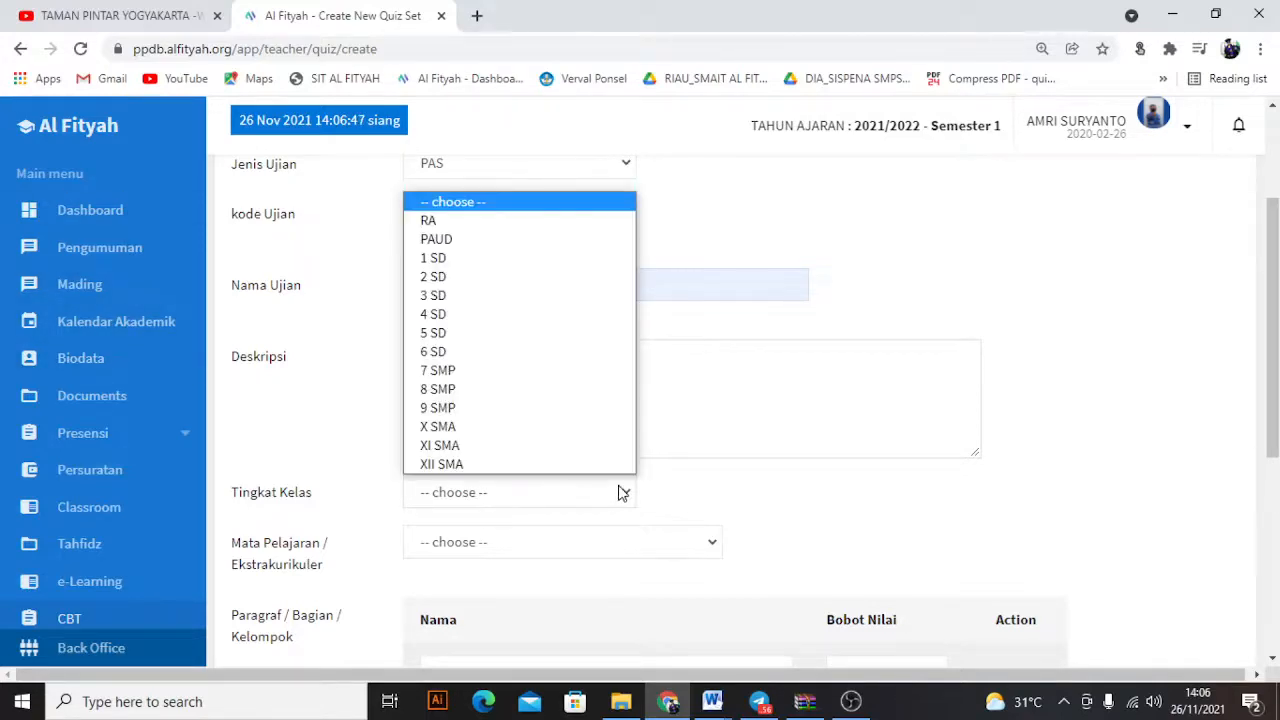
left_click(511, 431)
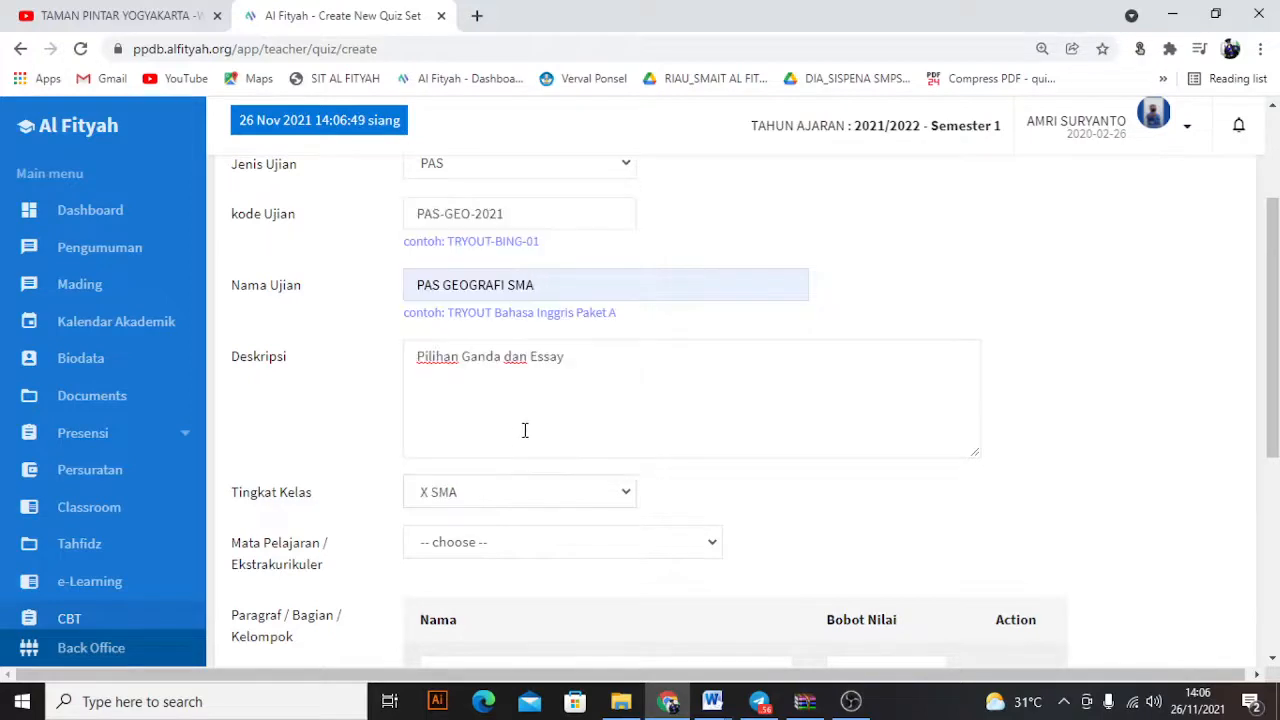
scroll(527, 438, "down", 1)
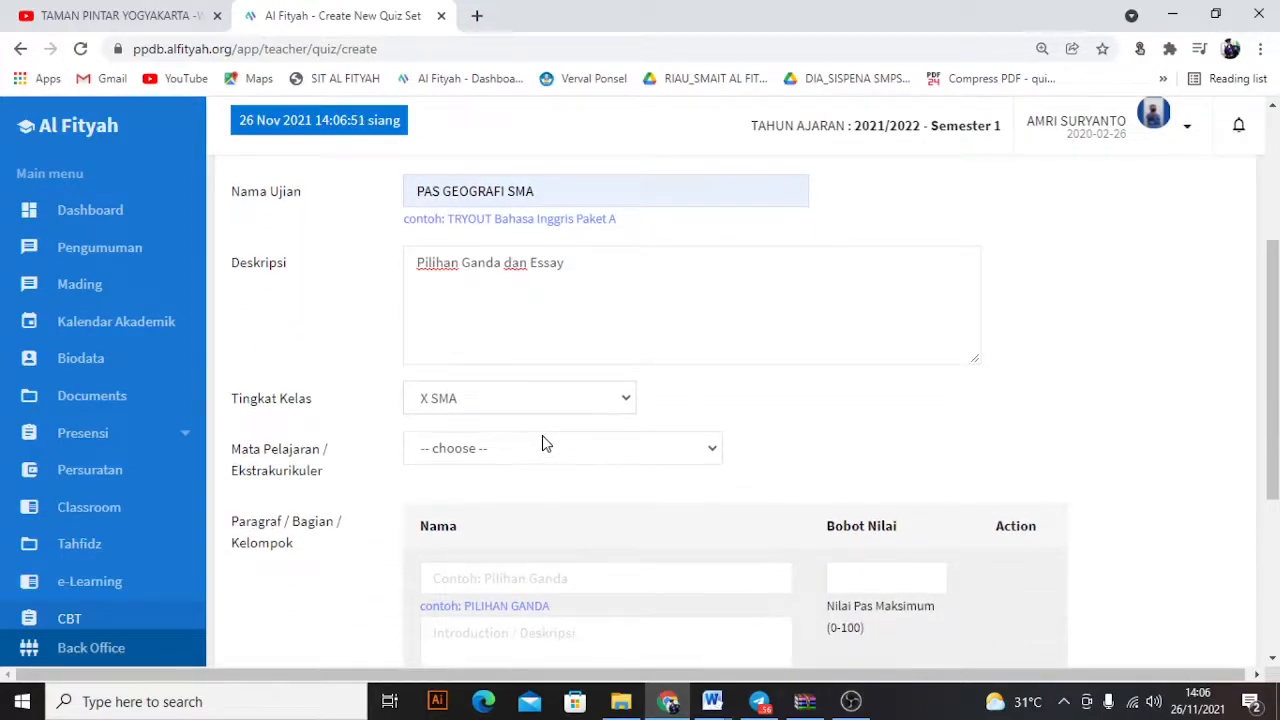
left_click(710, 458)
scroll(580, 366, "down", 3)
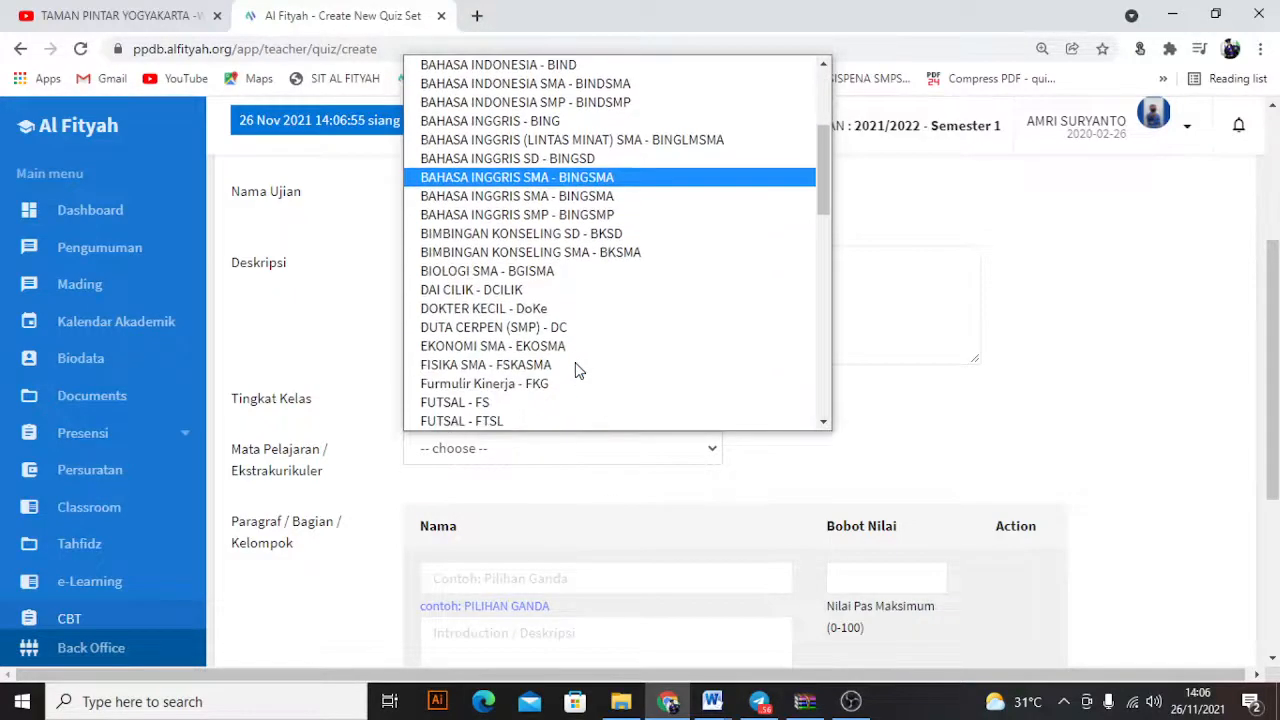
scroll(530, 280, "down", 2)
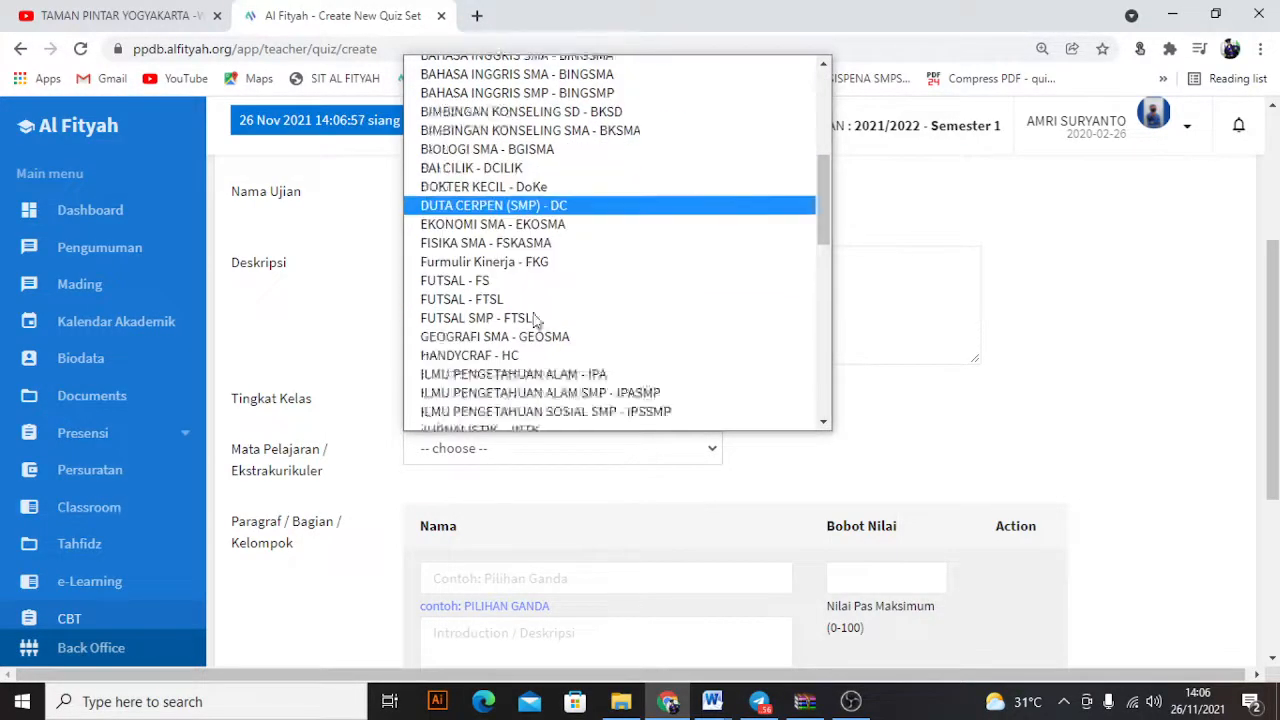
left_click(537, 273)
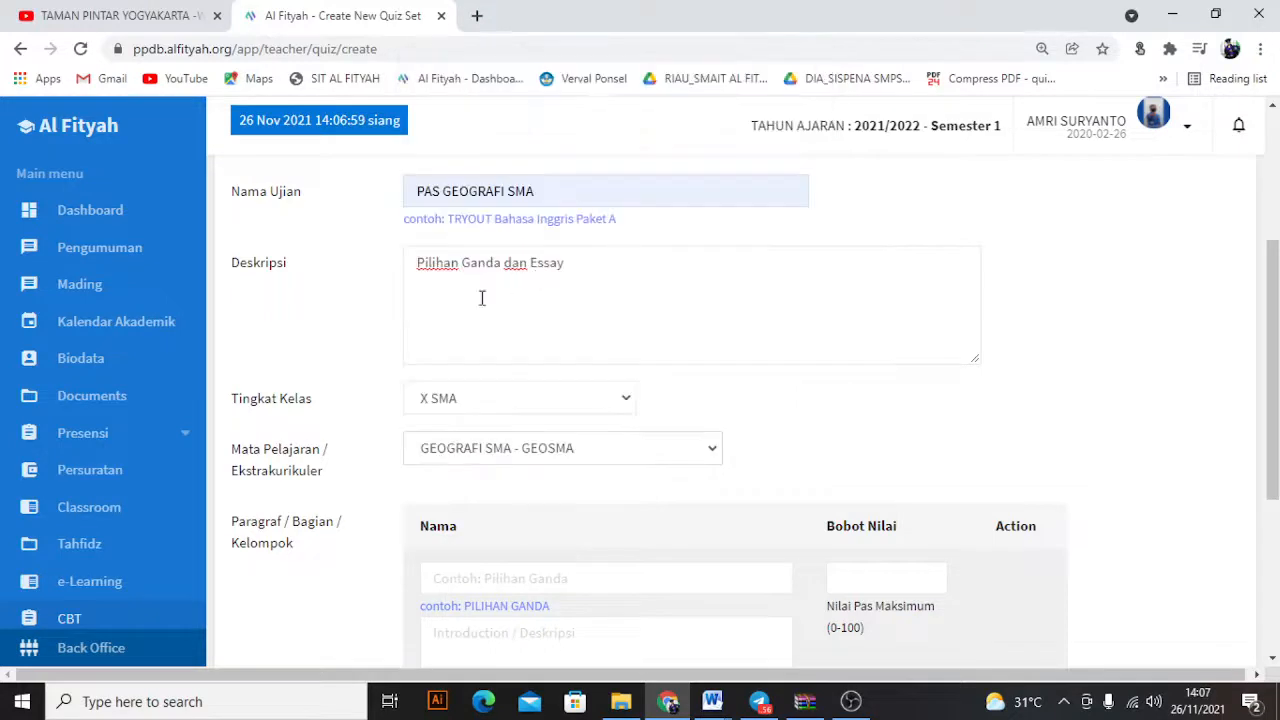
Fill in the first section as Pilihan Ganda with a score weight of 100 and the description "Pilihan Ganda".
scroll(464, 432, "down", 2)
left_click(862, 396)
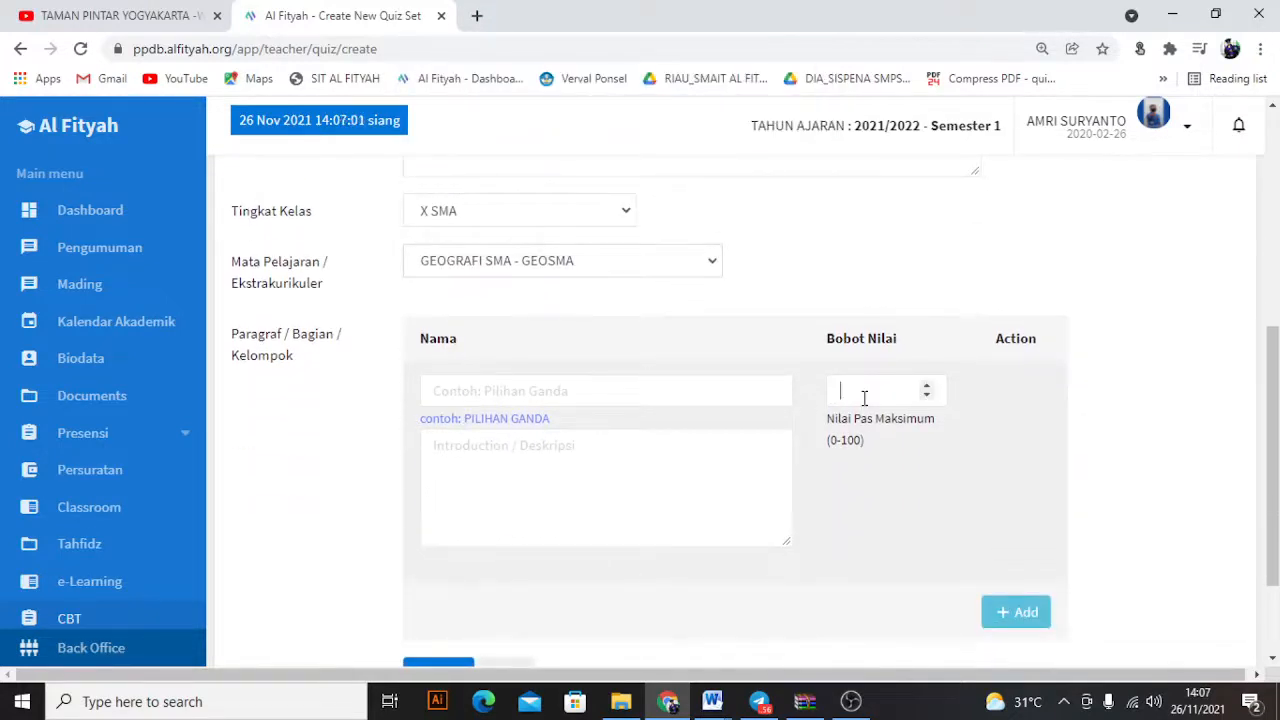
type("100")
left_click(469, 389)
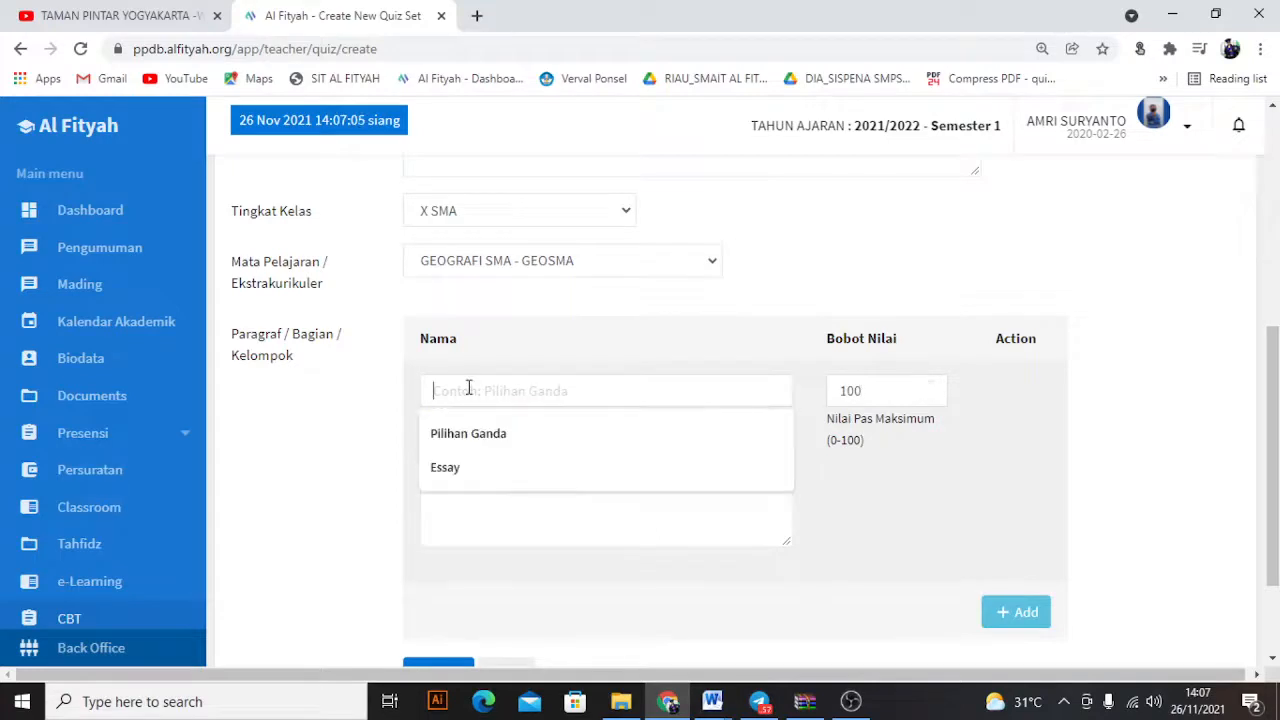
left_click(458, 436)
left_click(480, 476)
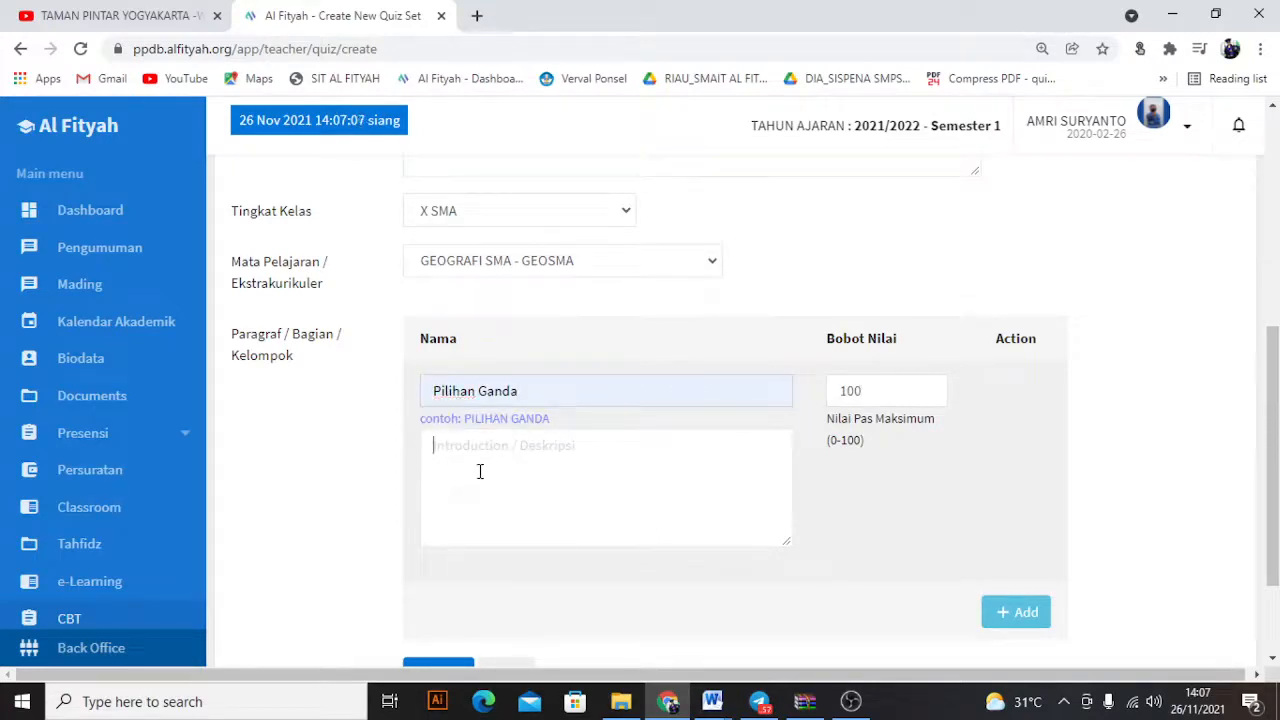
type("Pil")
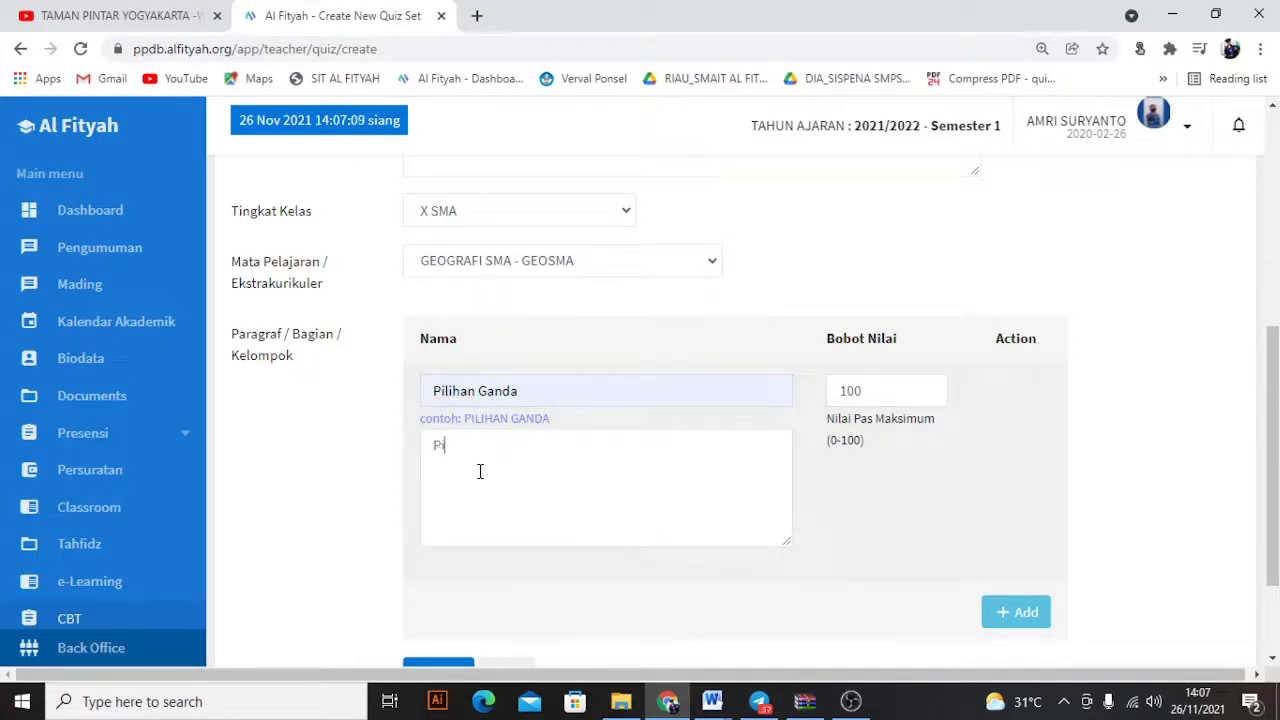
type("ihan Ganda")
Add a second section named Essay with the description "Essay".
scroll(511, 352, "up", 3)
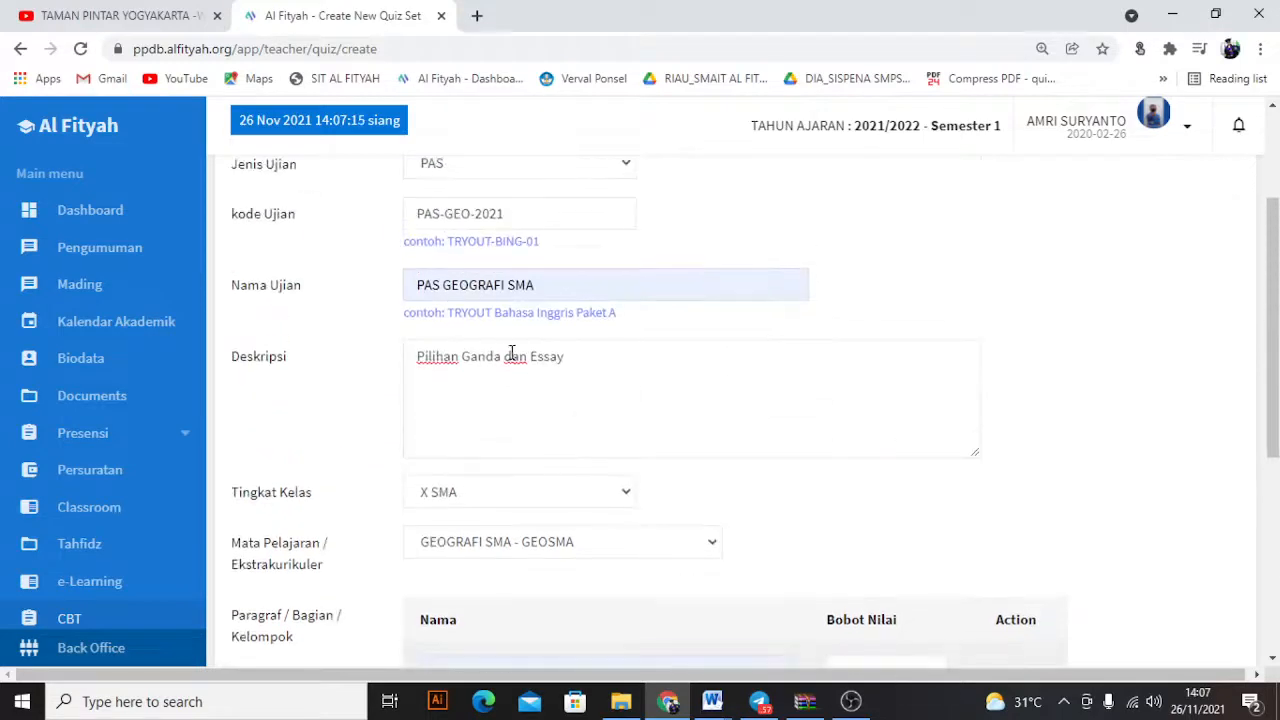
scroll(746, 437, "down", 4)
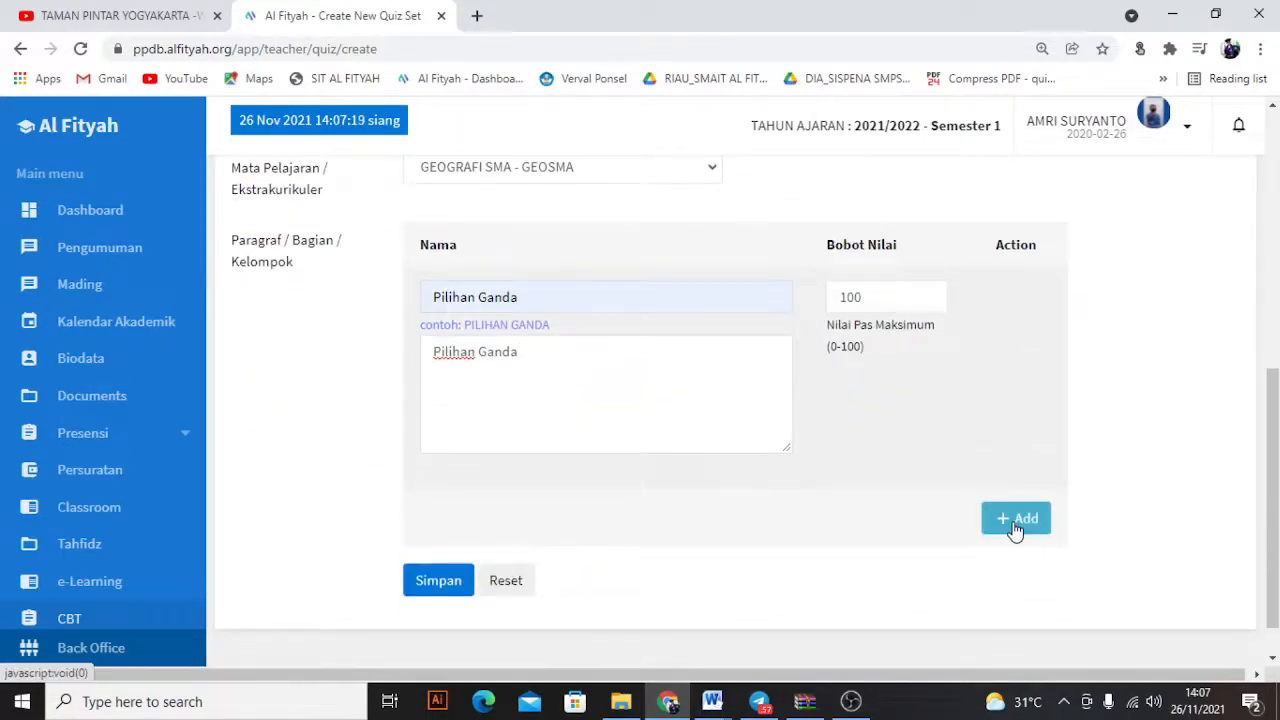
left_click(1015, 519)
scroll(579, 401, "up", 1)
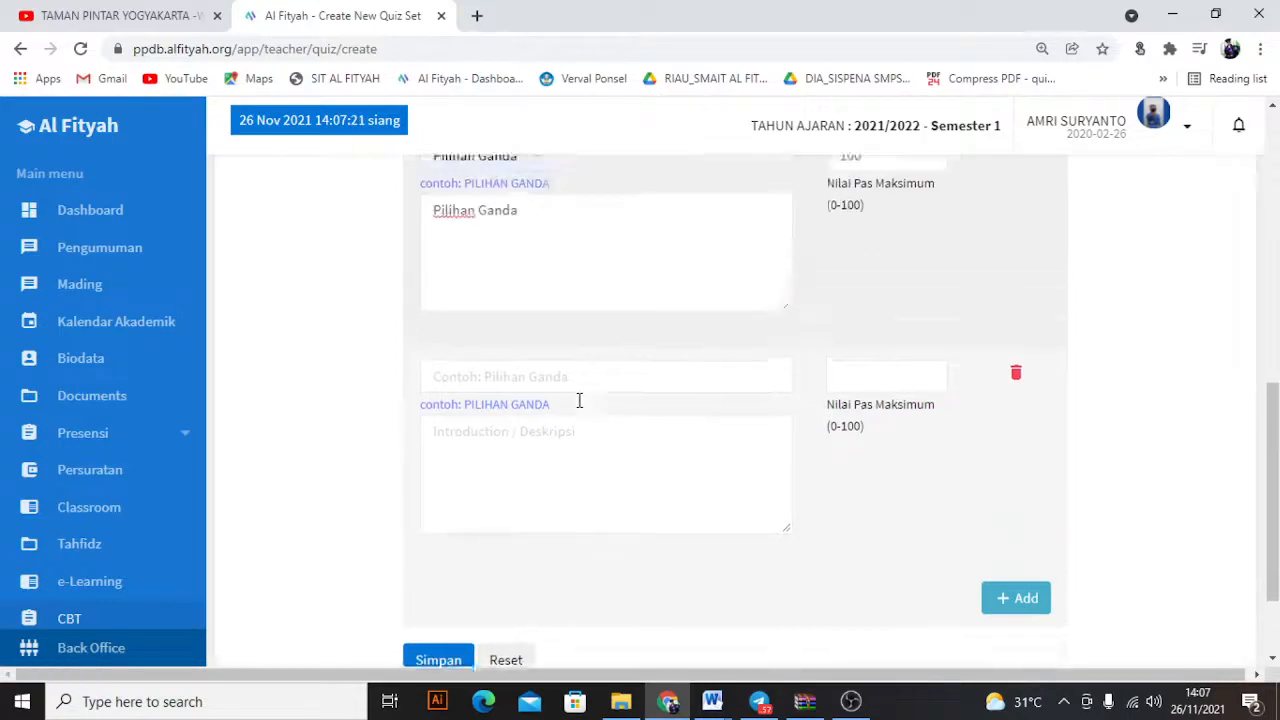
scroll(566, 406, "up", 3)
scroll(491, 474, "down", 3)
left_click(486, 390)
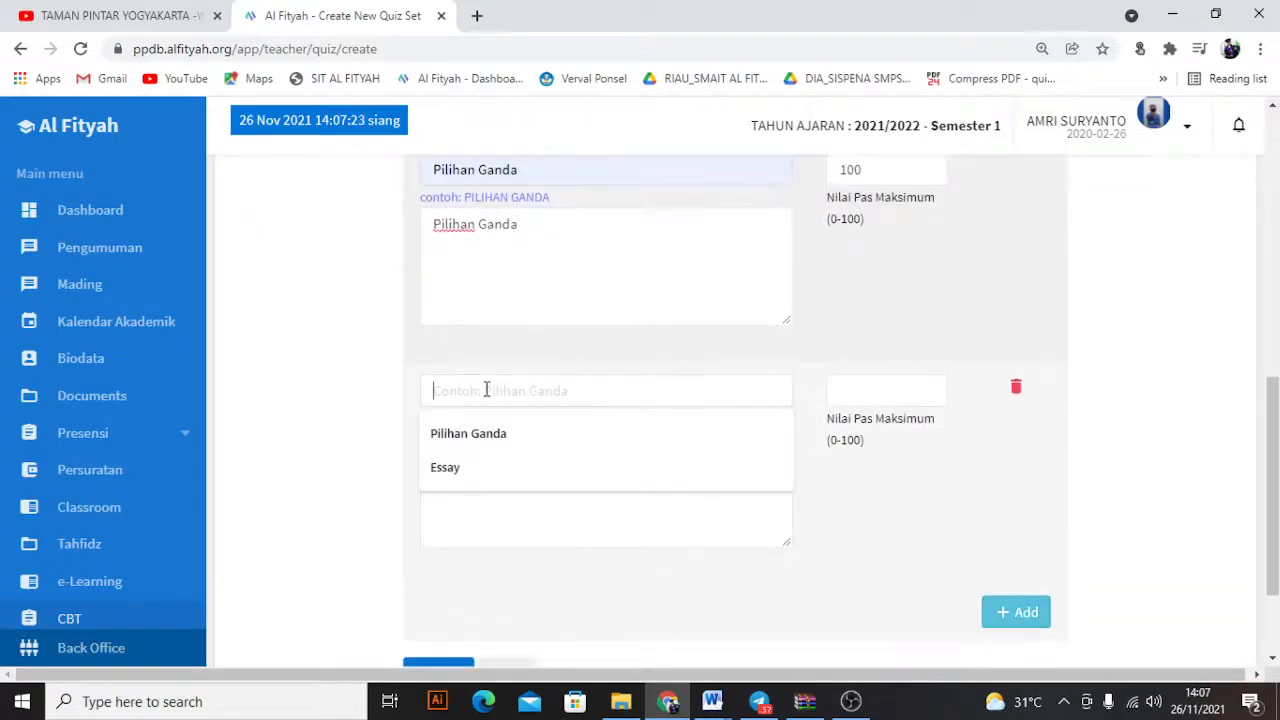
left_click(458, 466)
left_click(465, 464)
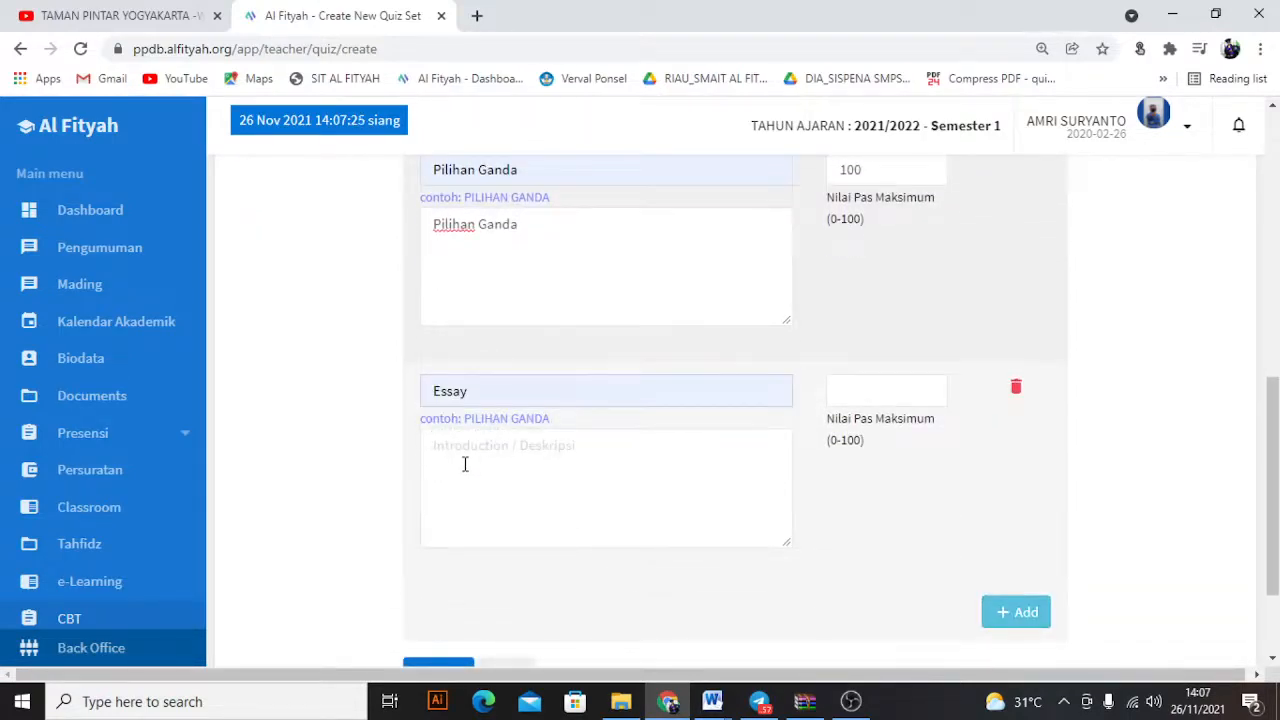
type("Essay")
Save the new exam and open the PAS GEOGRAFI SMA package from the quiz list.
scroll(700, 446, "up", 1)
scroll(580, 434, "down", 3)
left_click(457, 531)
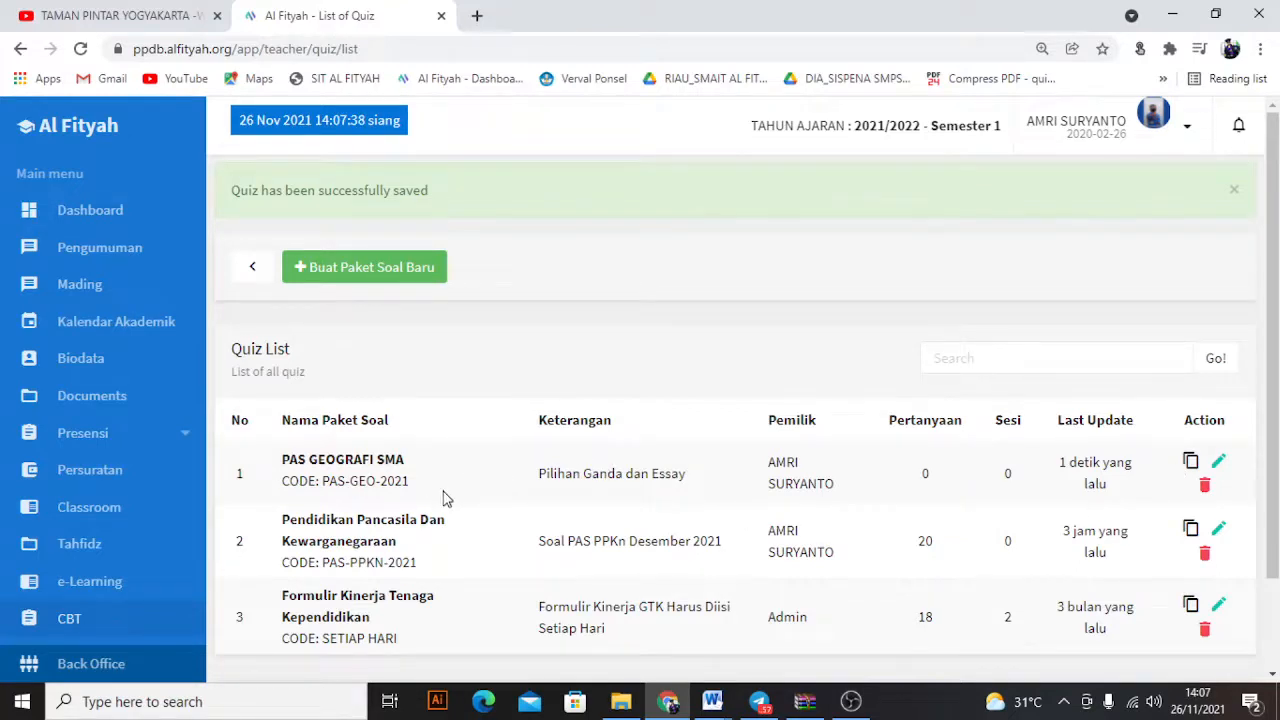
scroll(441, 496, "down", 1)
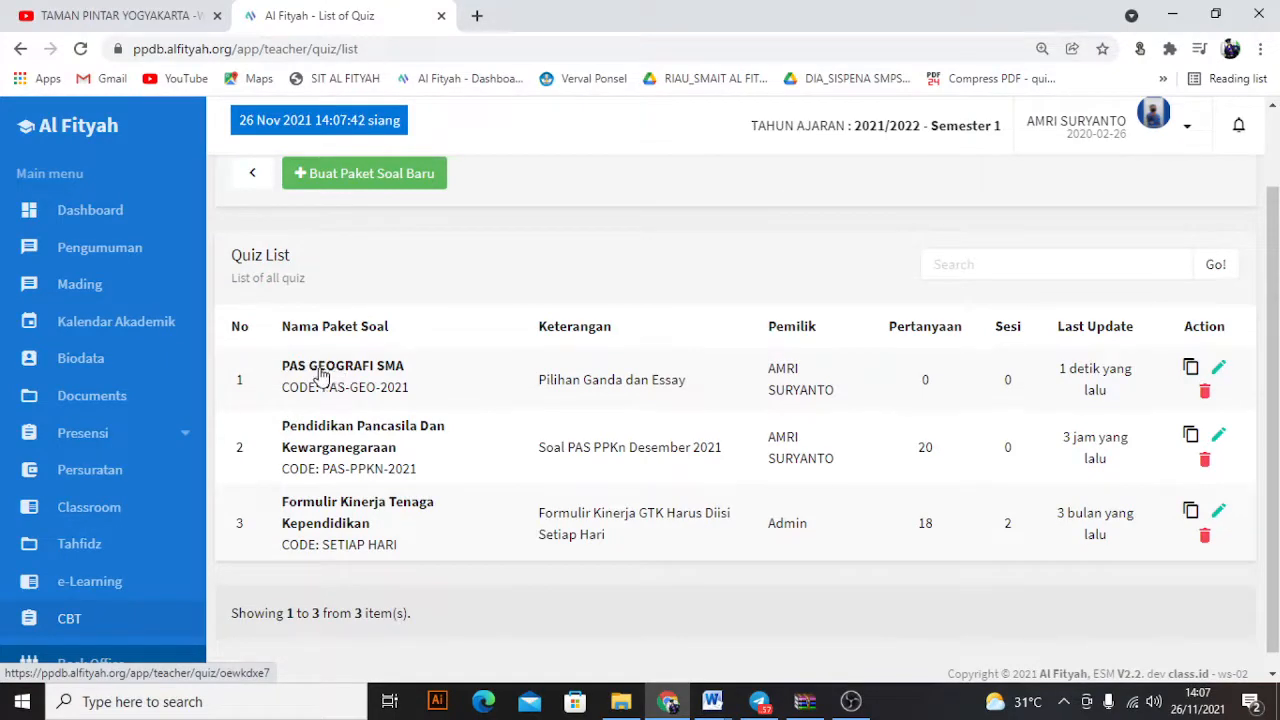
left_click(330, 373)
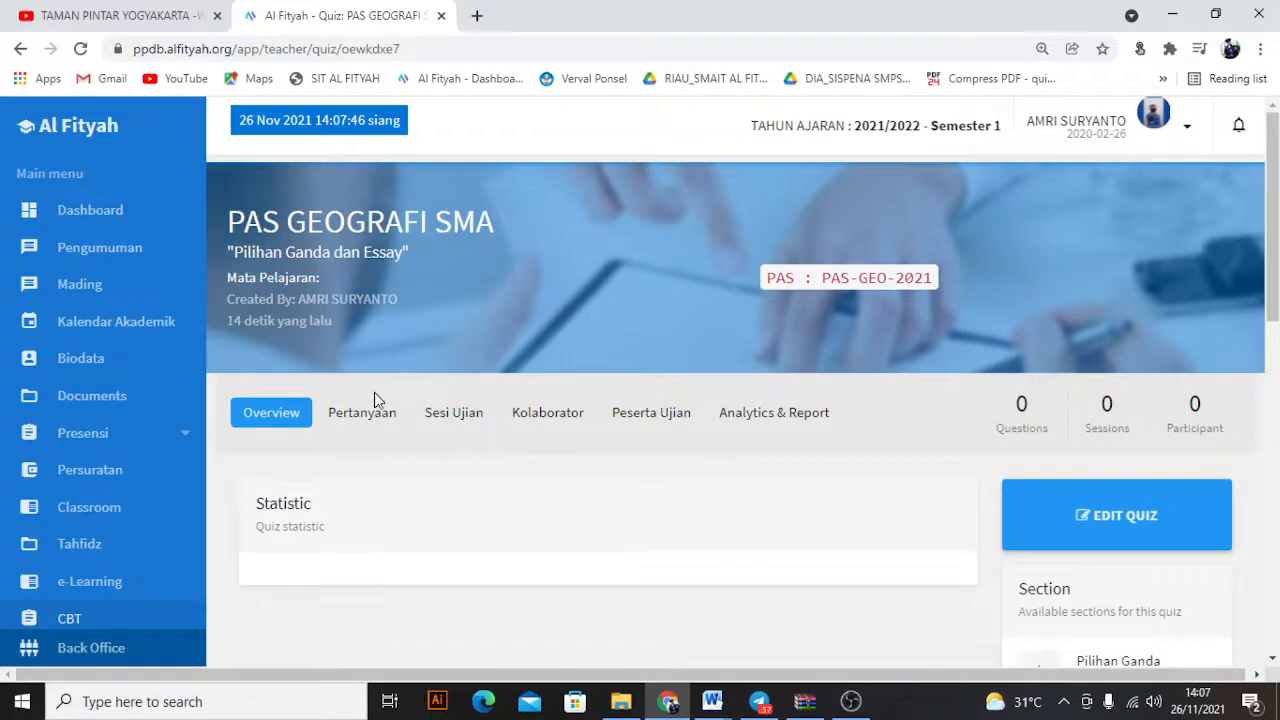
Open the question list of the PAS GEOGRAFI SMA package and start creating a new question.
scroll(376, 394, "down", 1)
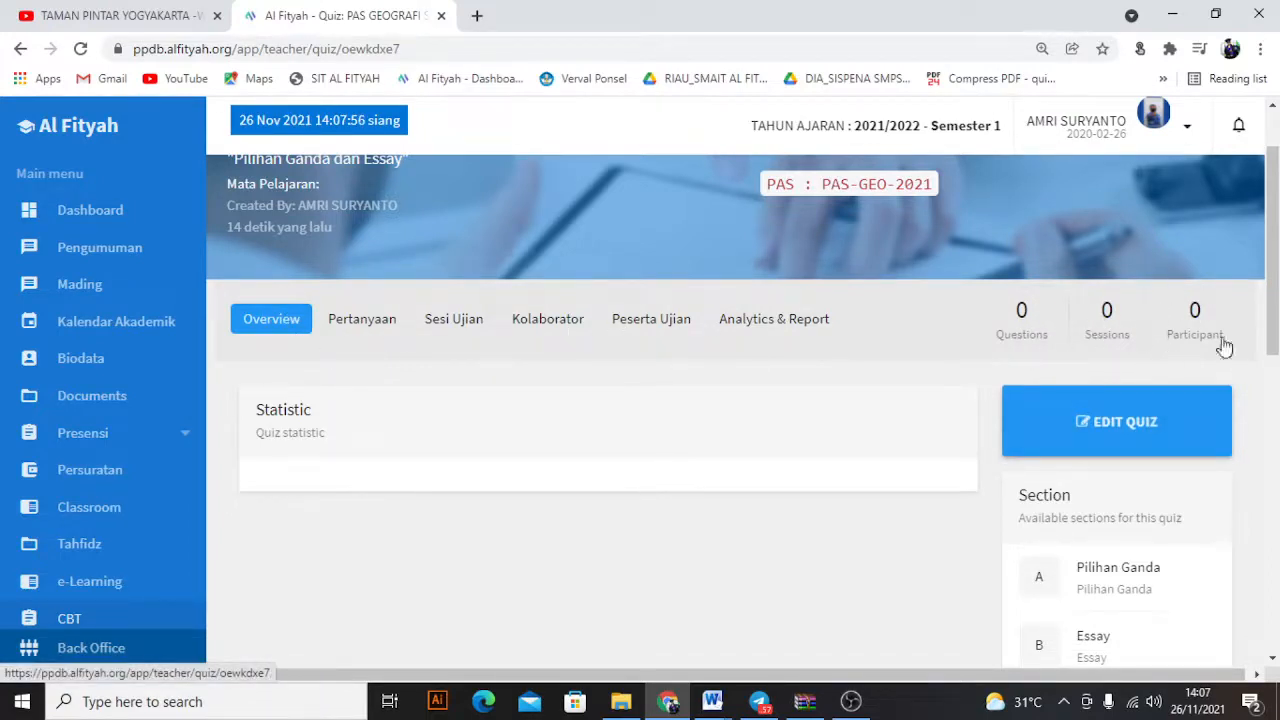
scroll(1190, 380, "down", 2)
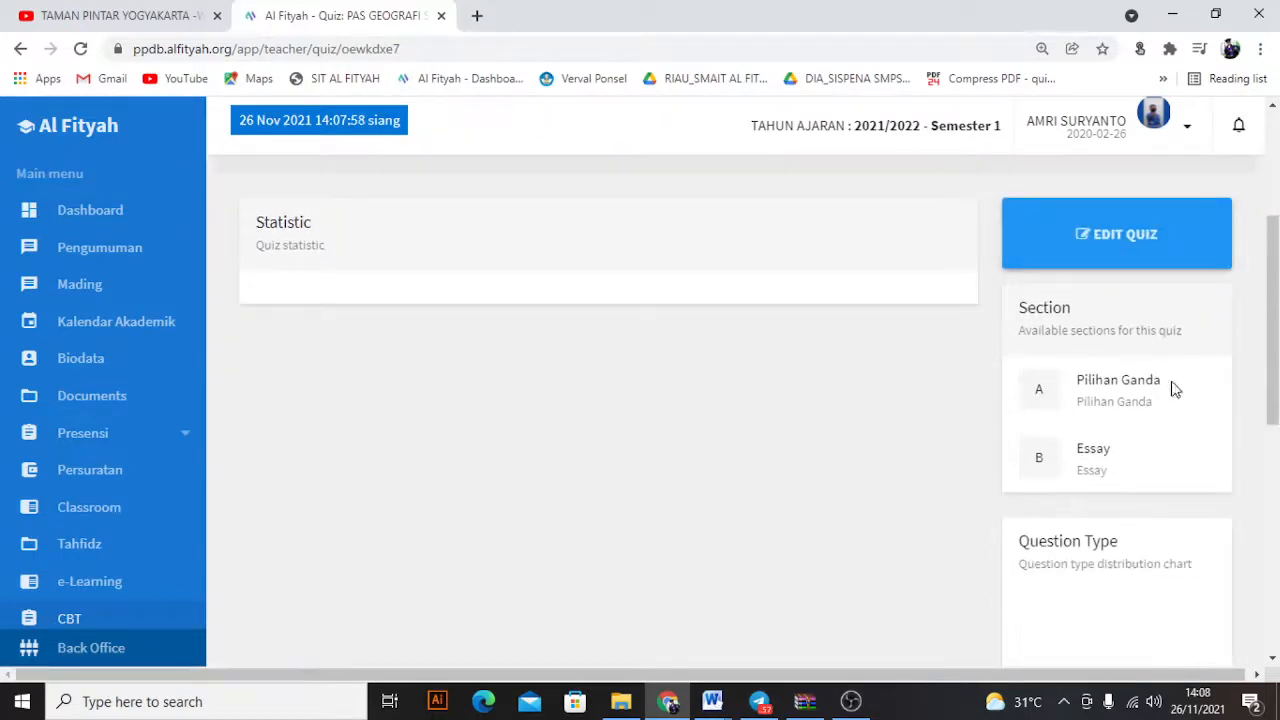
scroll(603, 437, "up", 2)
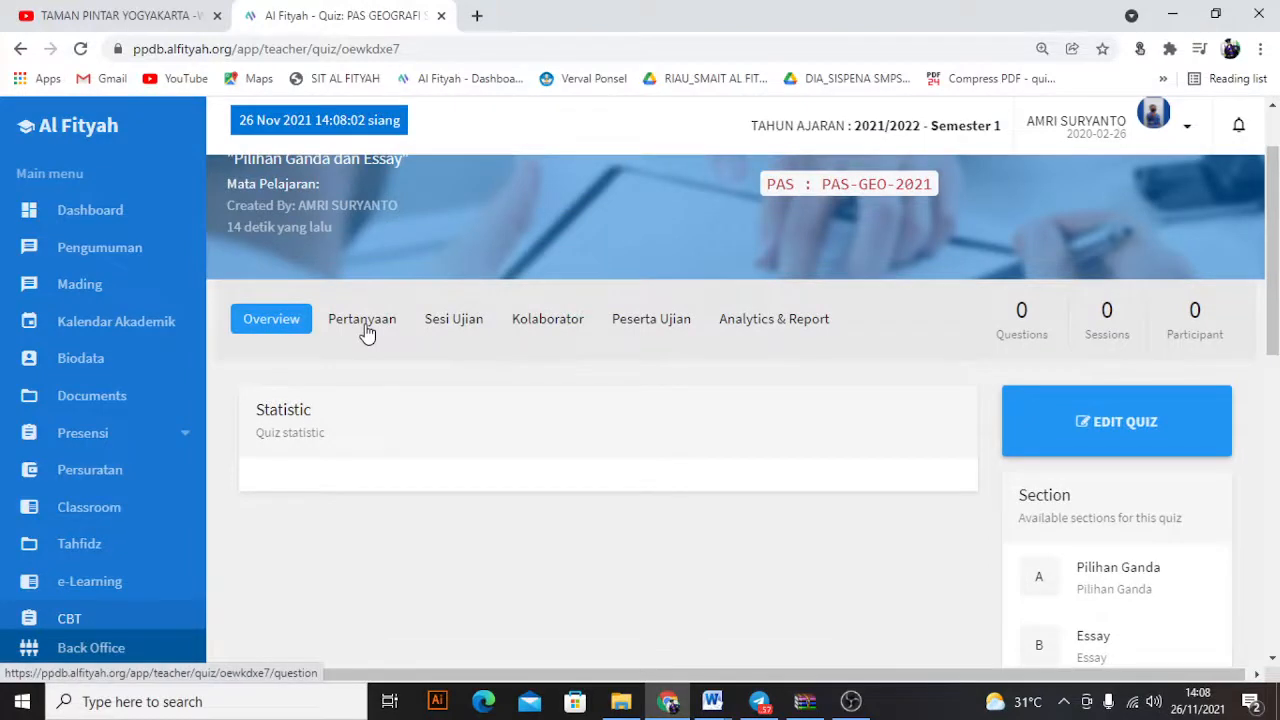
left_click(362, 320)
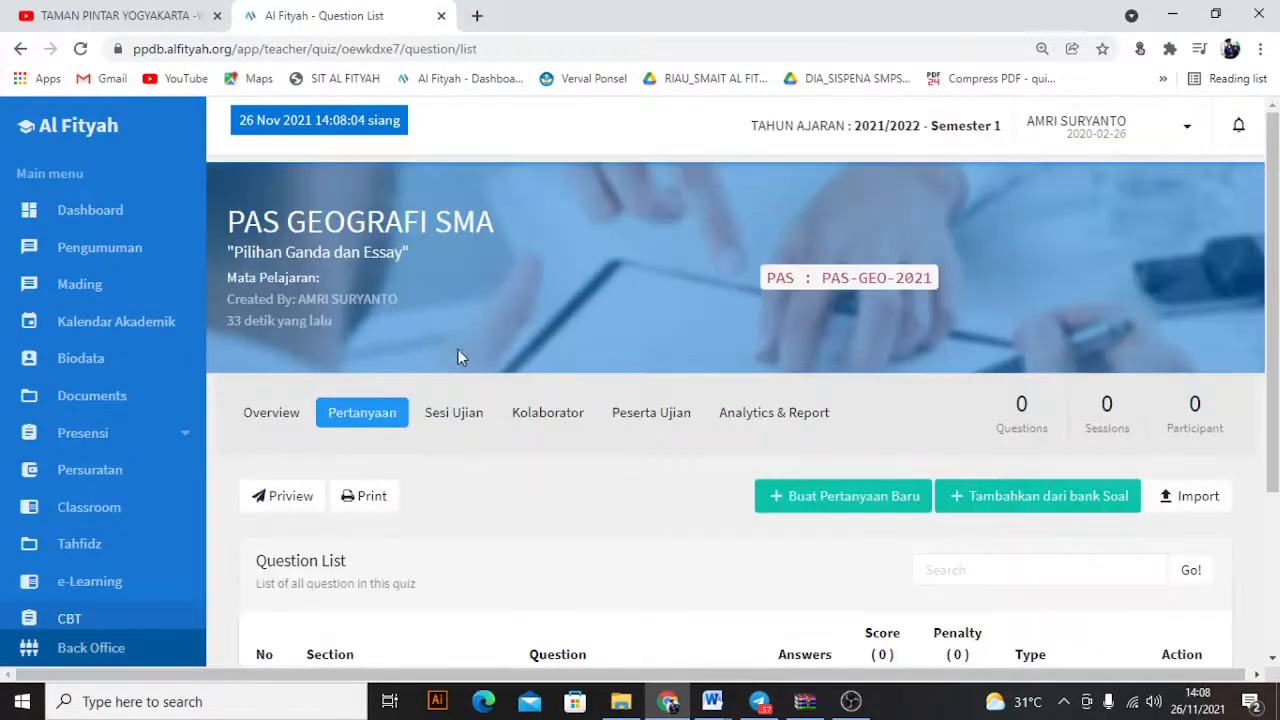
scroll(470, 355, "down", 2)
scroll(705, 347, "down", 1)
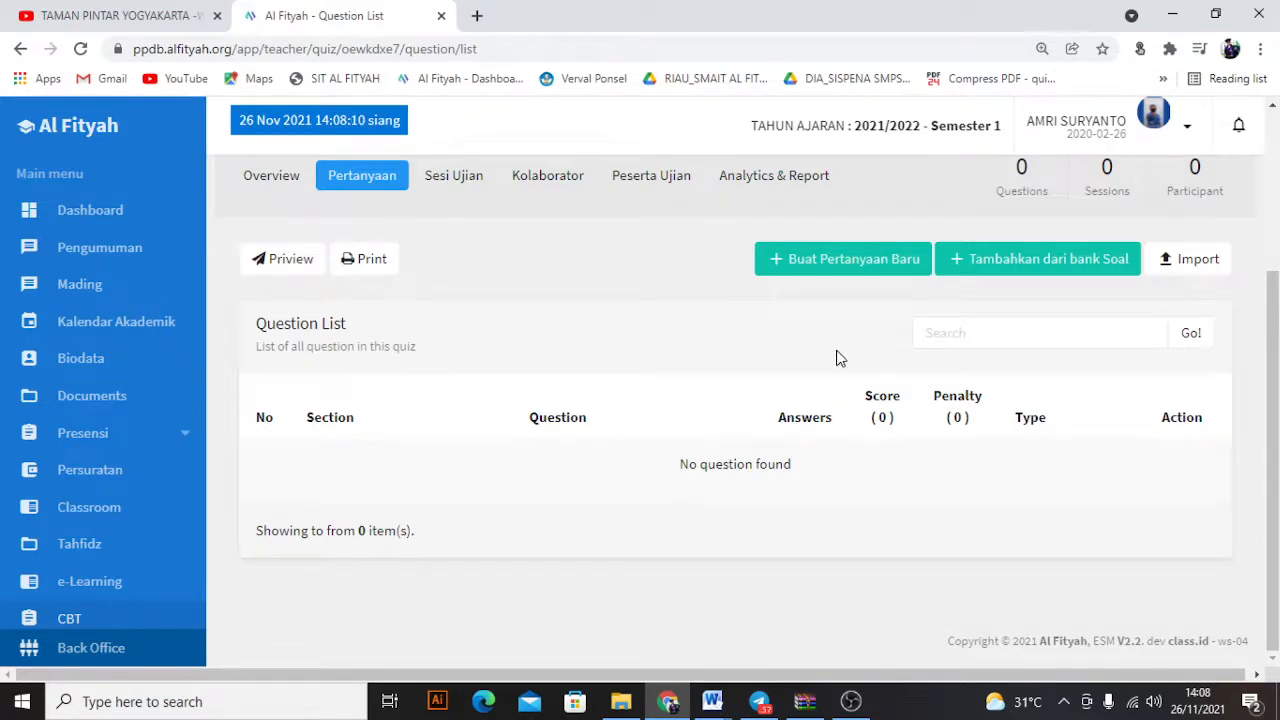
scroll(840, 357, "up", 1)
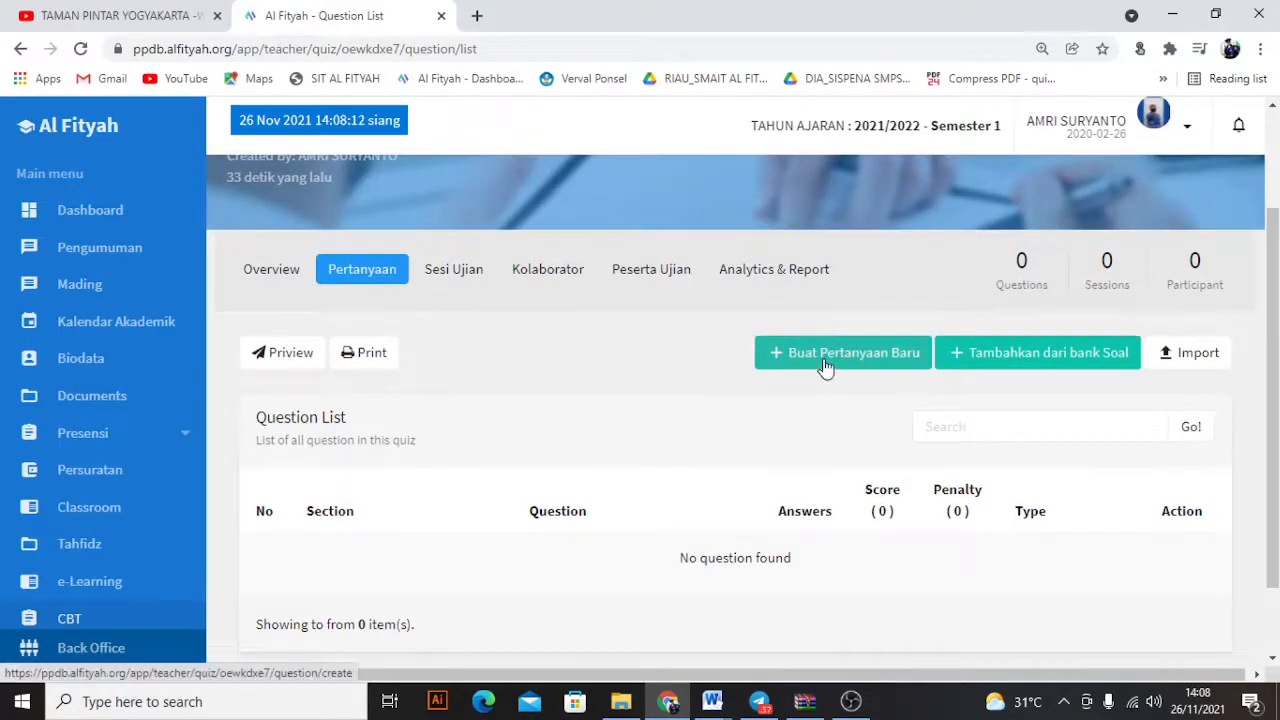
left_click(825, 367)
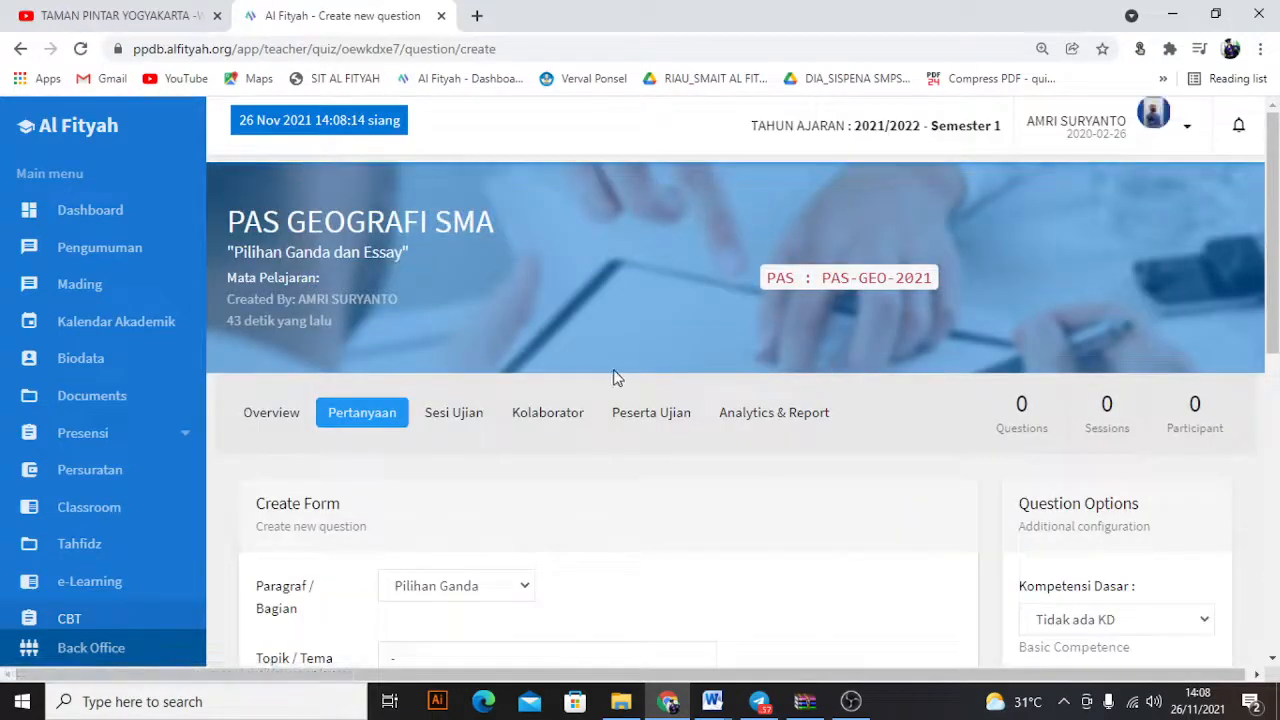
Keep the question in the Pilihan Ganda section, choose the topic "- PAS GEOGRAFI 2021" and set the exam form to Multiple Choice.
scroll(600, 374, "down", 3)
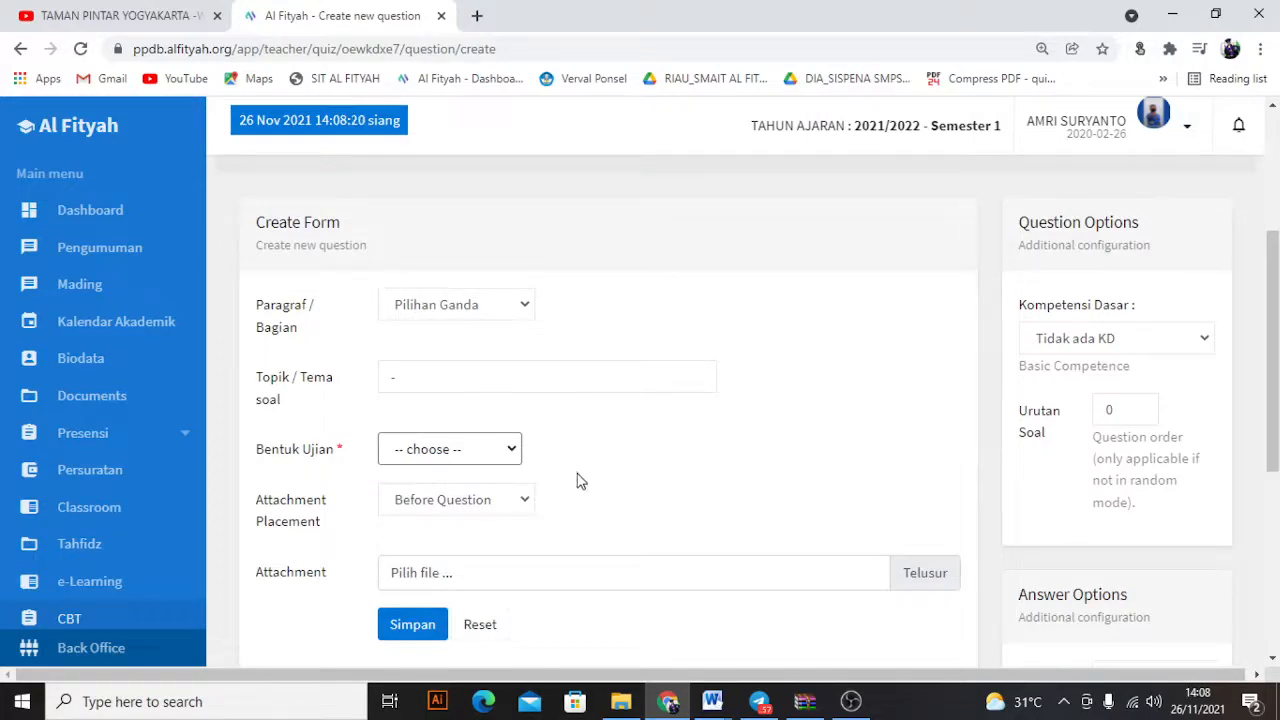
left_click(512, 316)
left_click(494, 331)
scroll(518, 388, "down", 1)
left_click(457, 282)
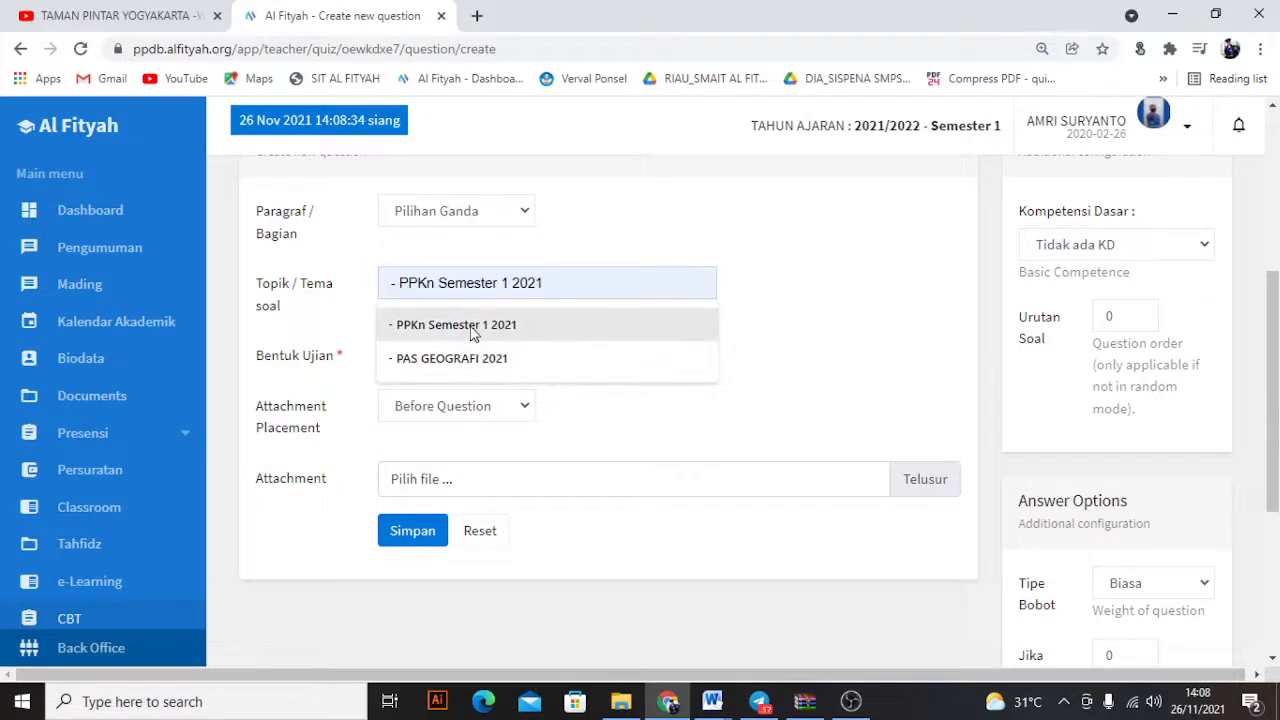
left_click(468, 364)
left_click(460, 358)
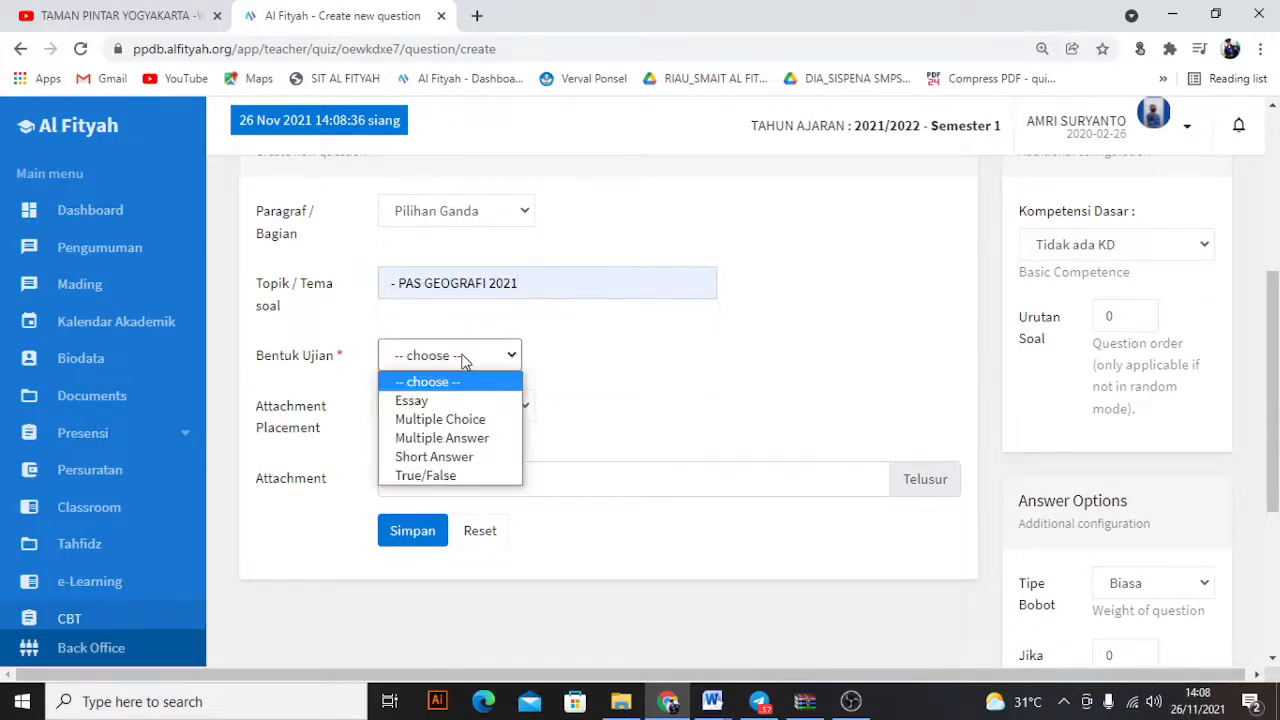
left_click(457, 422)
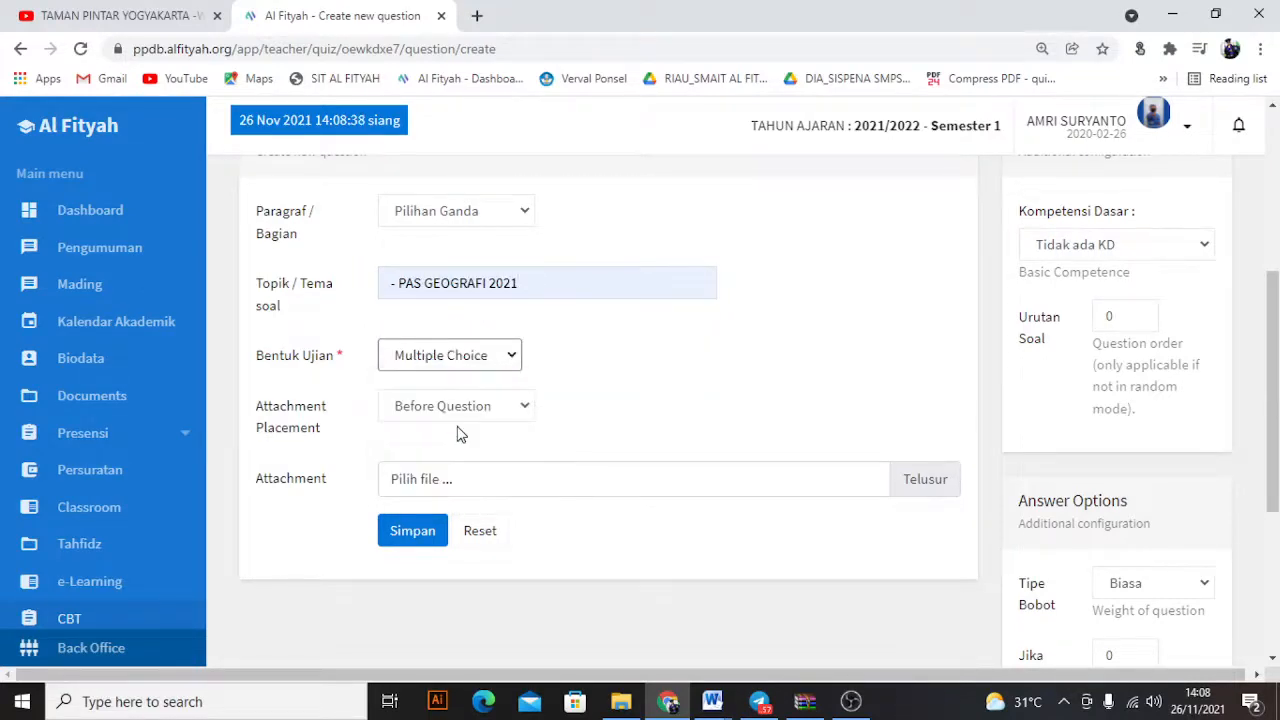
Set the question order (Urutan Soal) to 1 in the question options.
scroll(1143, 323, "up", 1)
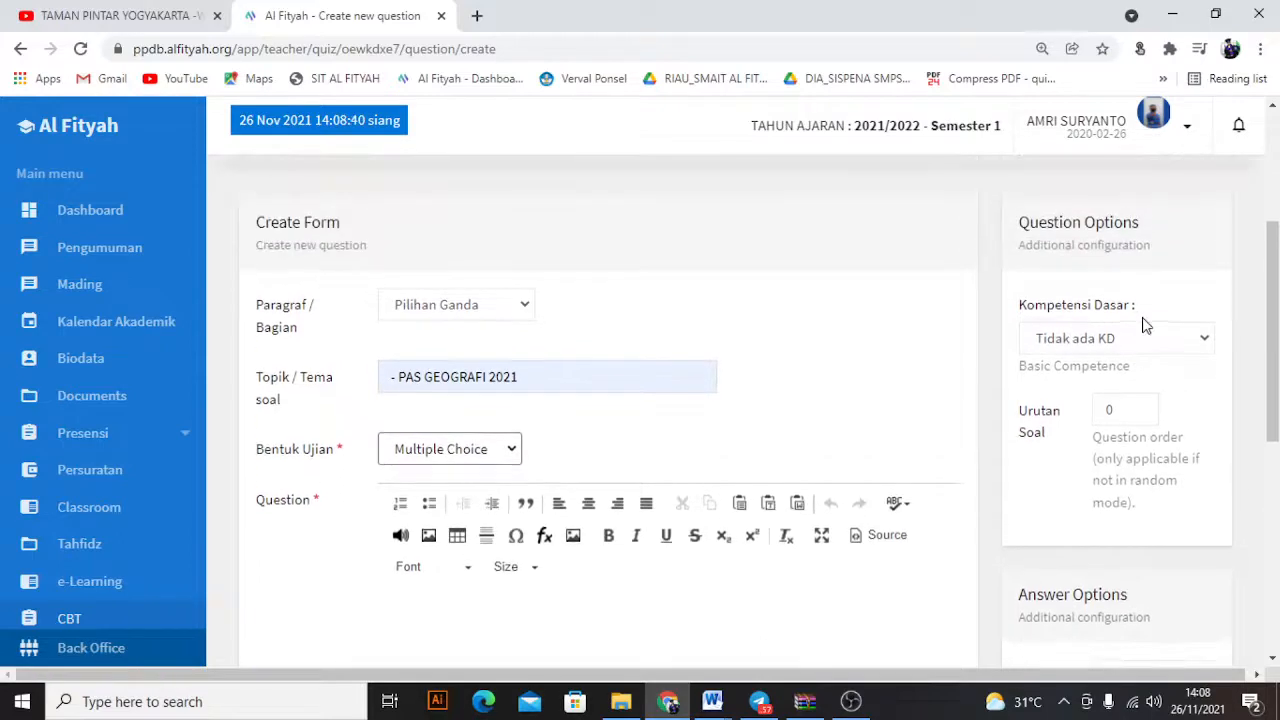
scroll(462, 529, "down", 1)
left_click(420, 508)
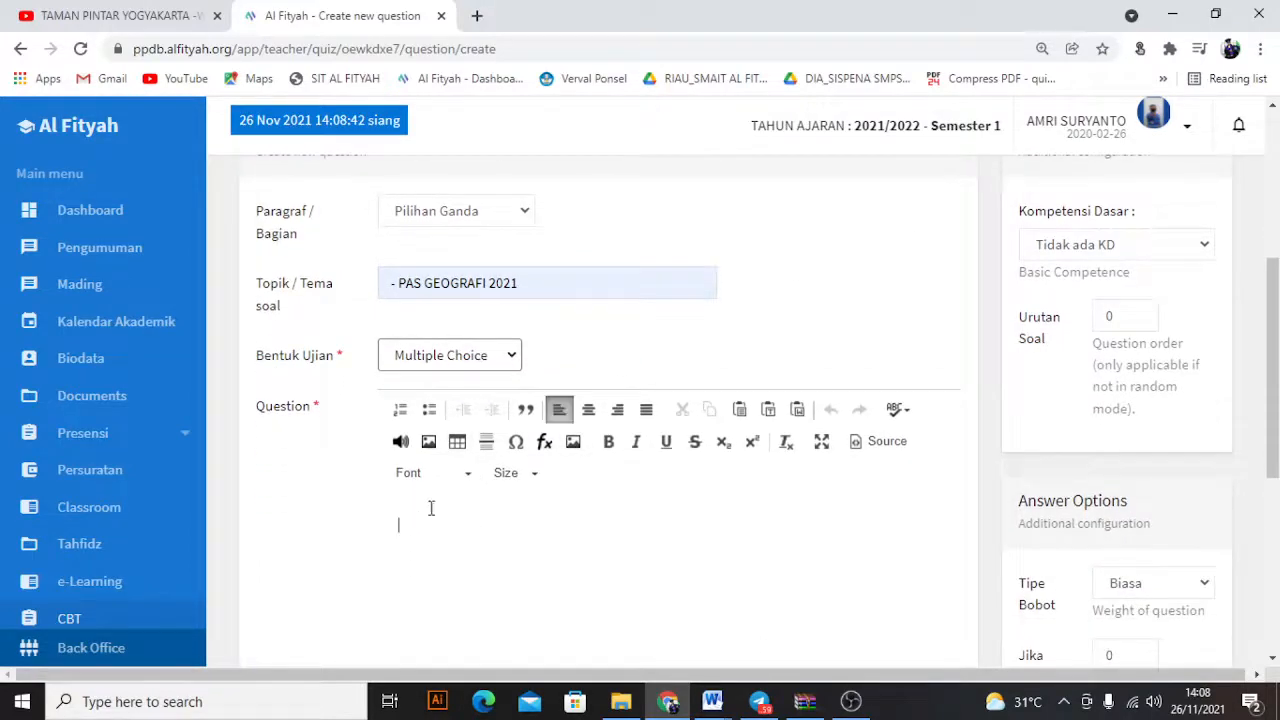
scroll(1200, 350, "up", 2)
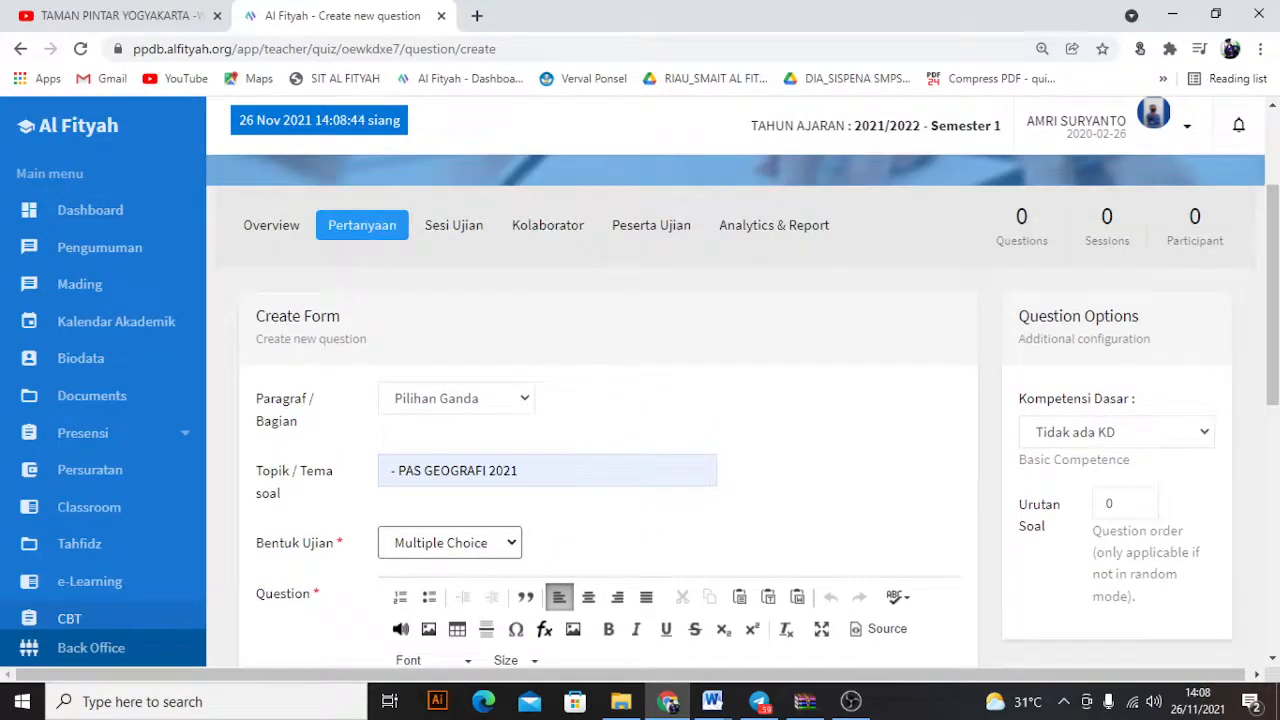
scroll(1170, 500, "down", 1)
left_click_drag(1111, 420, 1098, 419)
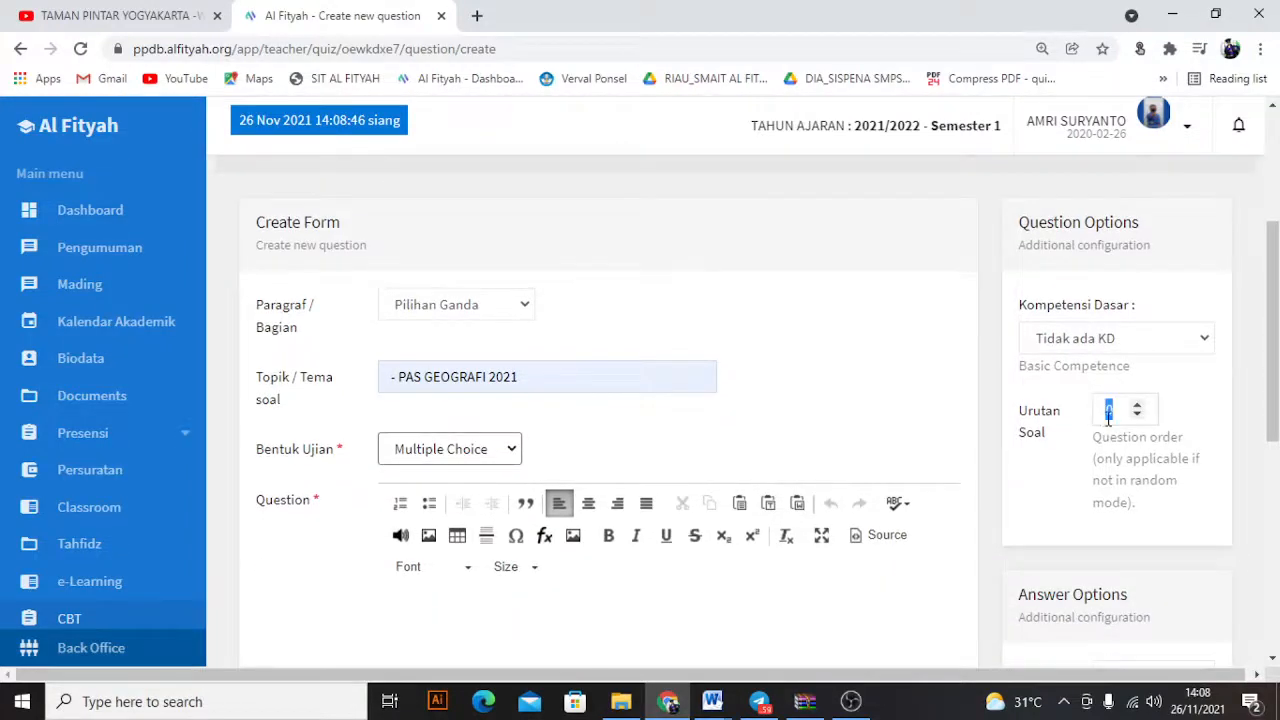
type("1")
Set the question's weight type to Mudah and its correct answer score to 4.
scroll(1114, 424, "down", 2)
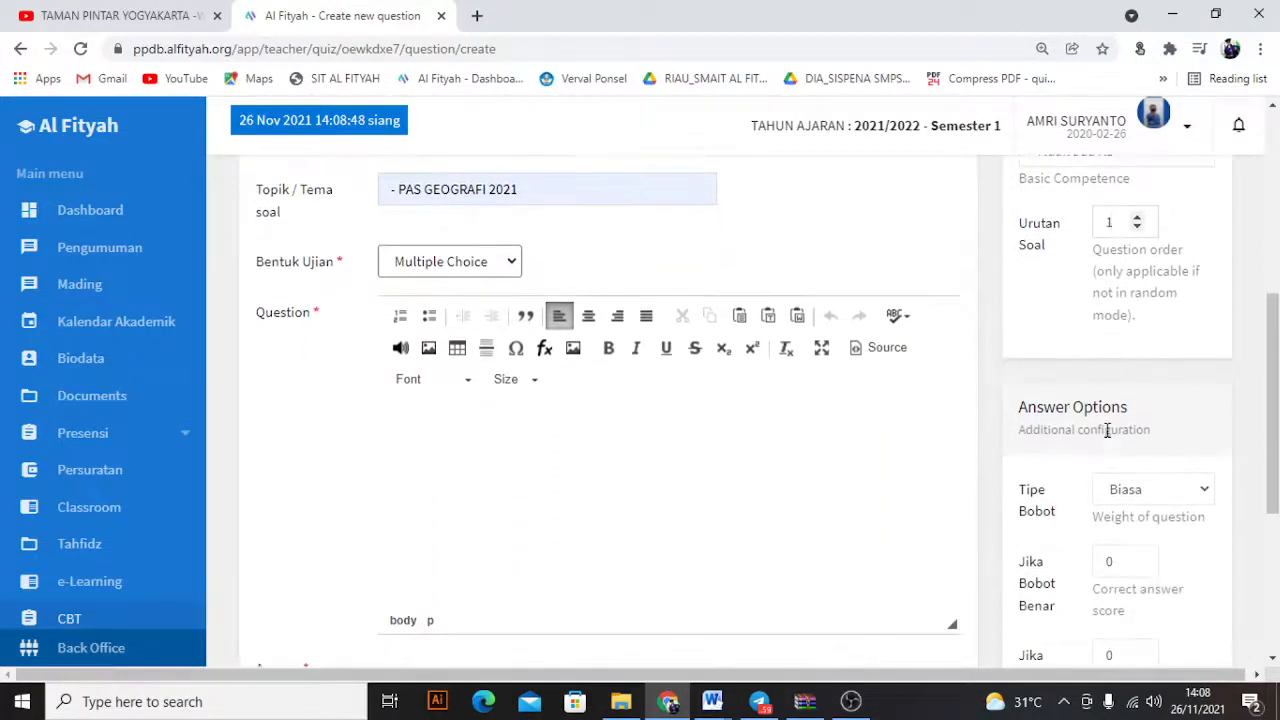
scroll(1107, 426, "down", 1)
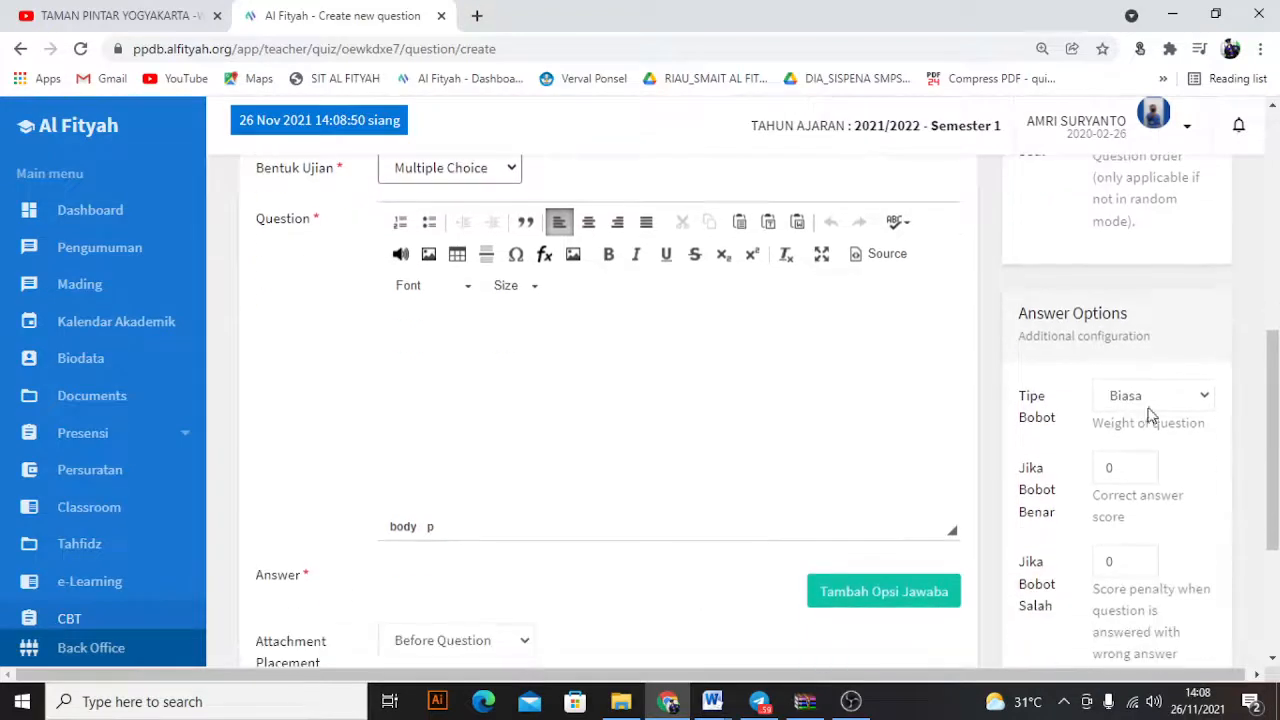
left_click(1206, 398)
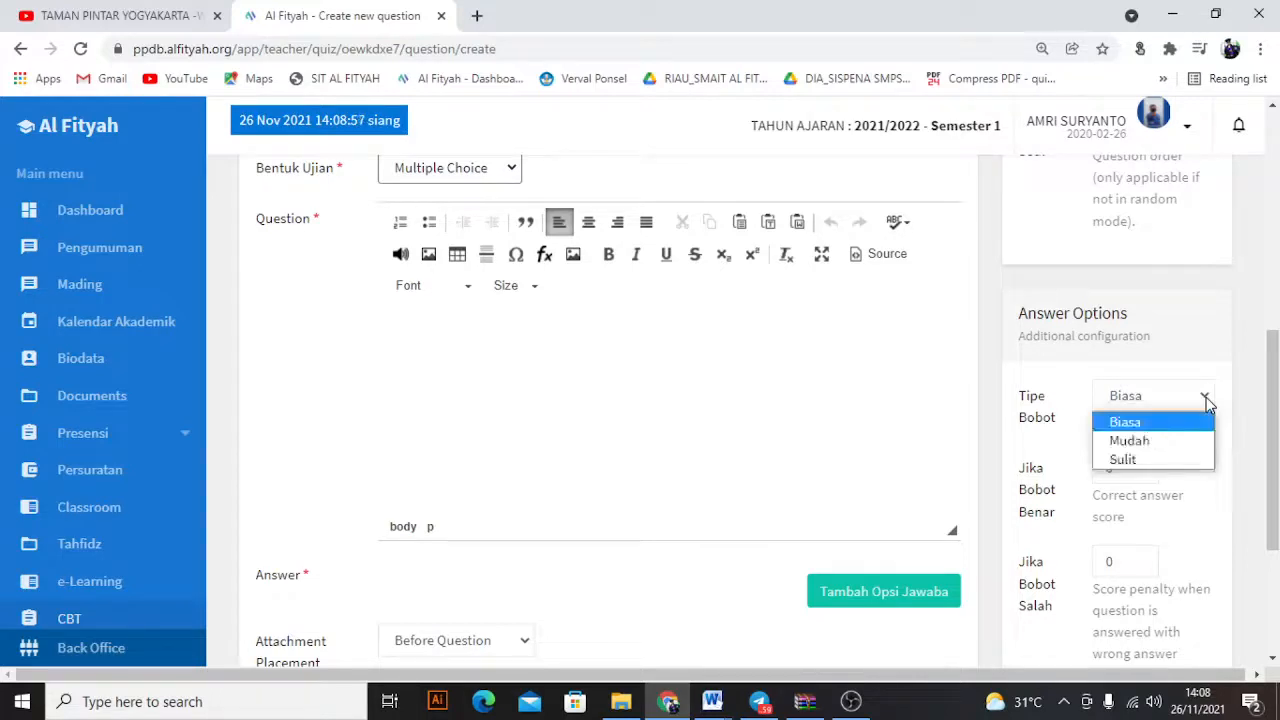
left_click(1158, 443)
scroll(1157, 490, "down", 1)
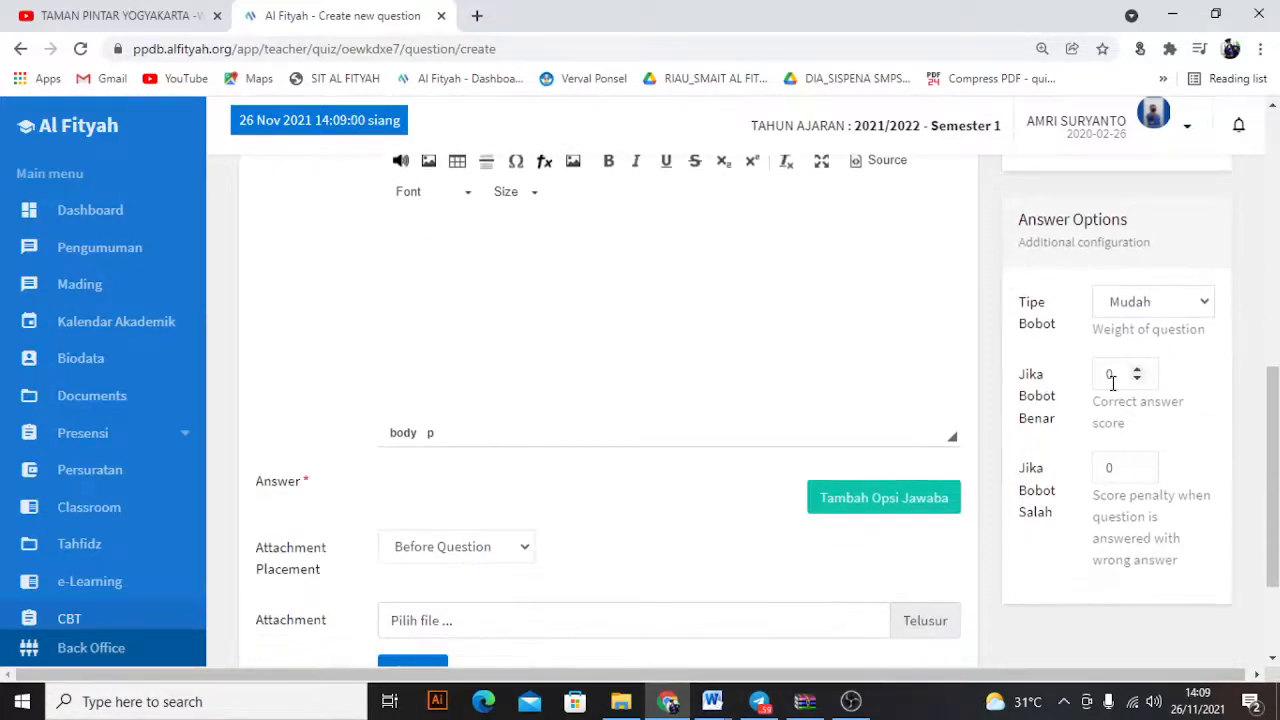
double_click(1110, 374)
scroll(460, 427, "up", 1)
scroll(460, 427, "up", 1)
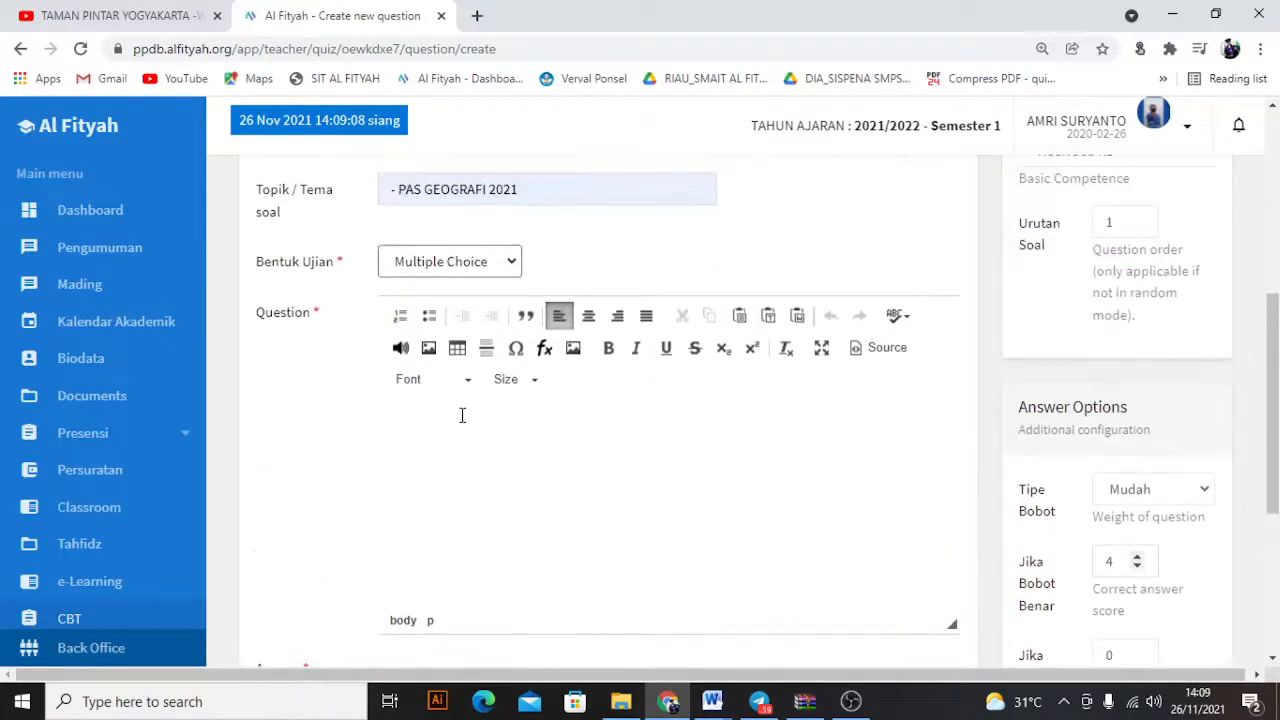
scroll(460, 417, "down", 1)
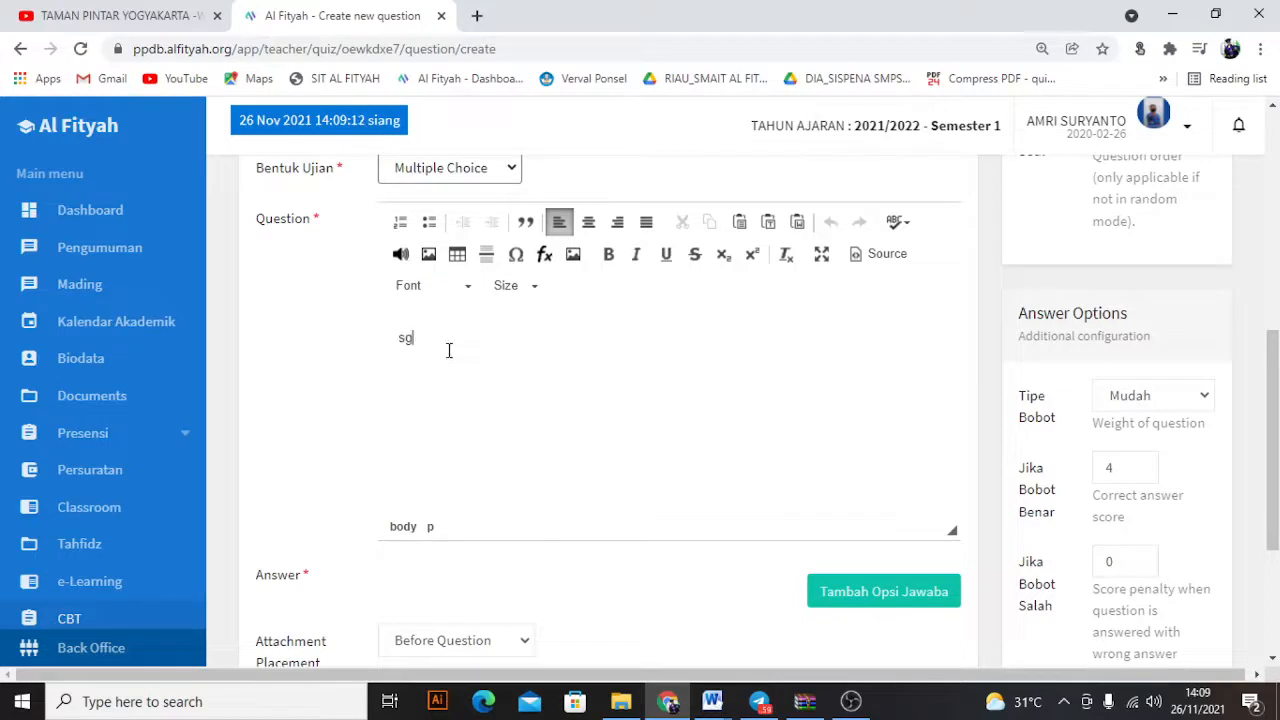
type("eshreh")
key("BackSpace")
key("BackSpace")
key("BackSpace")
key("BackSpace")
key("BackSpace")
key("BackSpace")
key("BackSpace")
key("BackSpace")
key("BackSpace")
key("BackSpace")
key("BackSpace")
key("BackSpace")
key("BackSpace")
key("BackSpace")
key("BackSpace")
key("BackSpace")
key("BackSpace")
key("BackSpace")
key("BackSpace")
key("BackSpace")
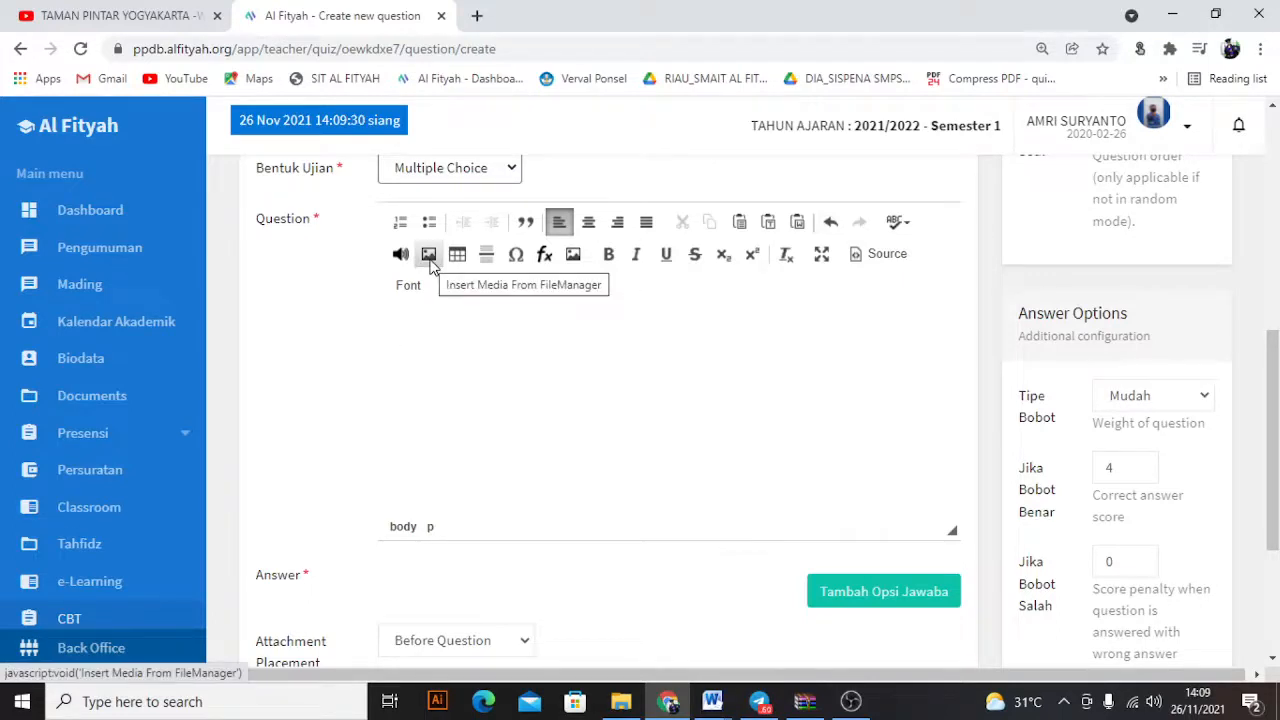
Insert the uploaded image dd.png from the Pictures folder into the question and add the placeholder text "dsgdgdgrhs" below it.
left_click(574, 256)
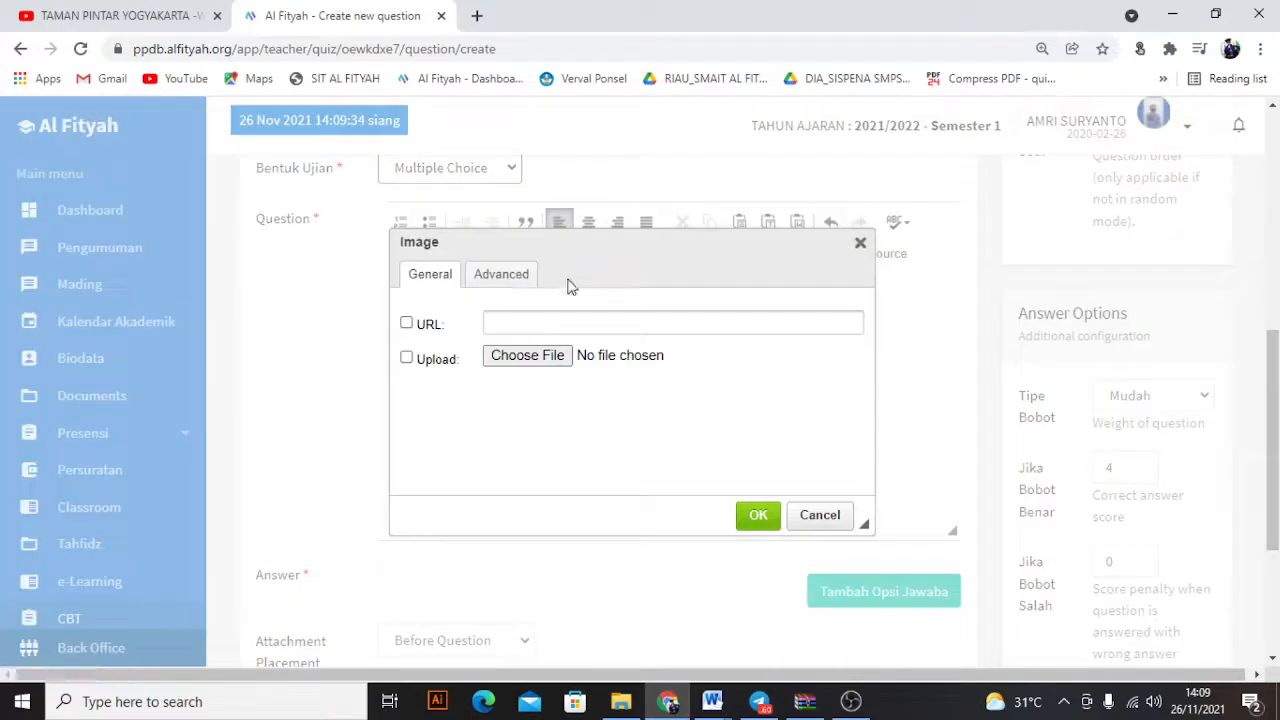
left_click(541, 360)
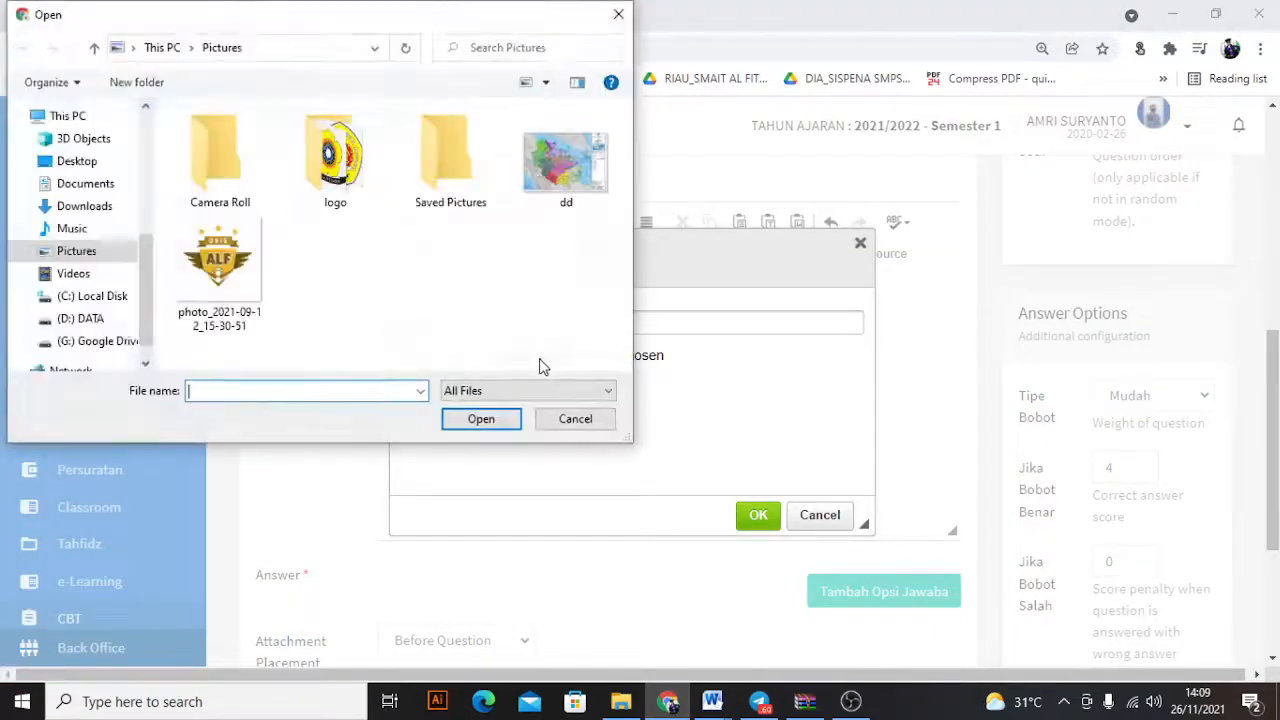
left_click(560, 160)
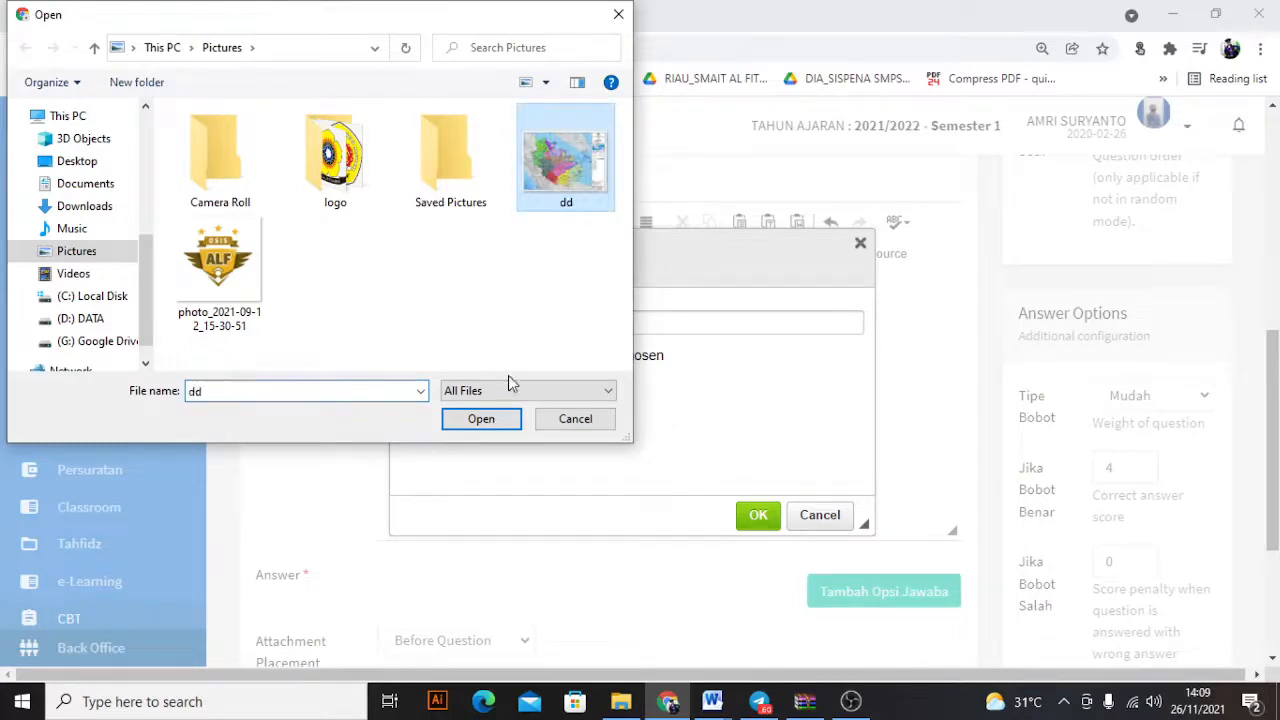
left_click(489, 424)
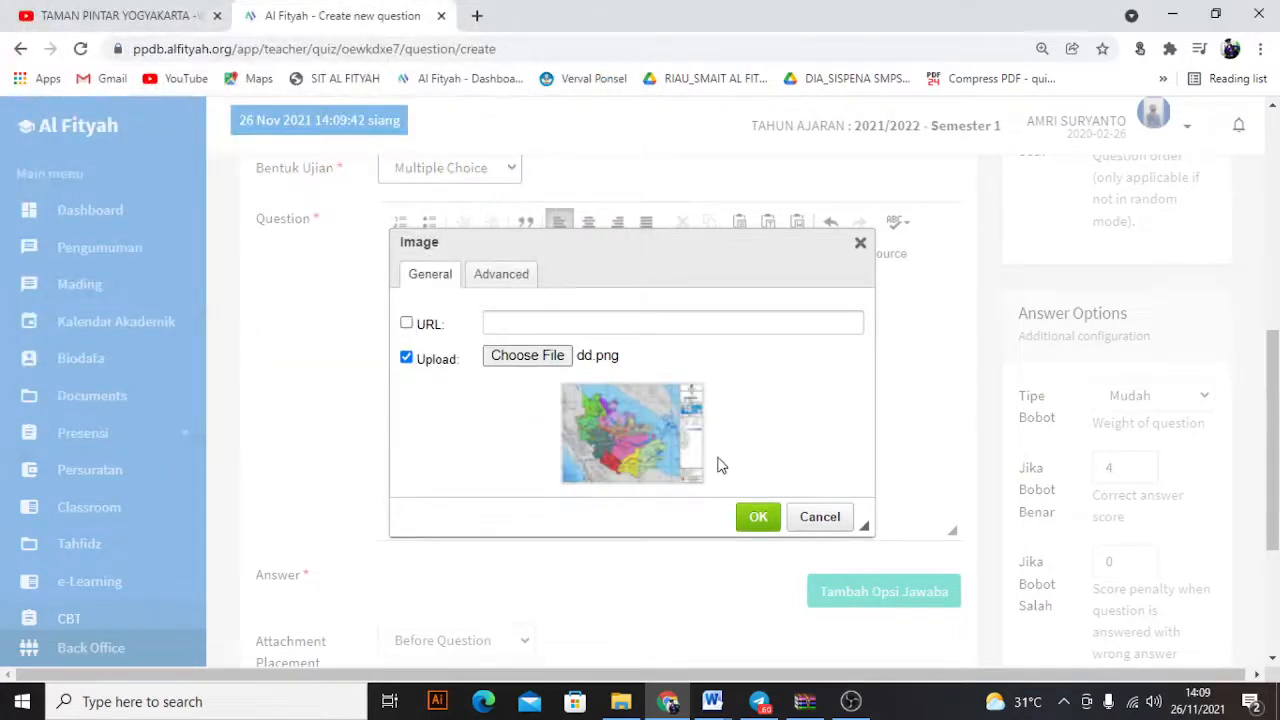
left_click(752, 515)
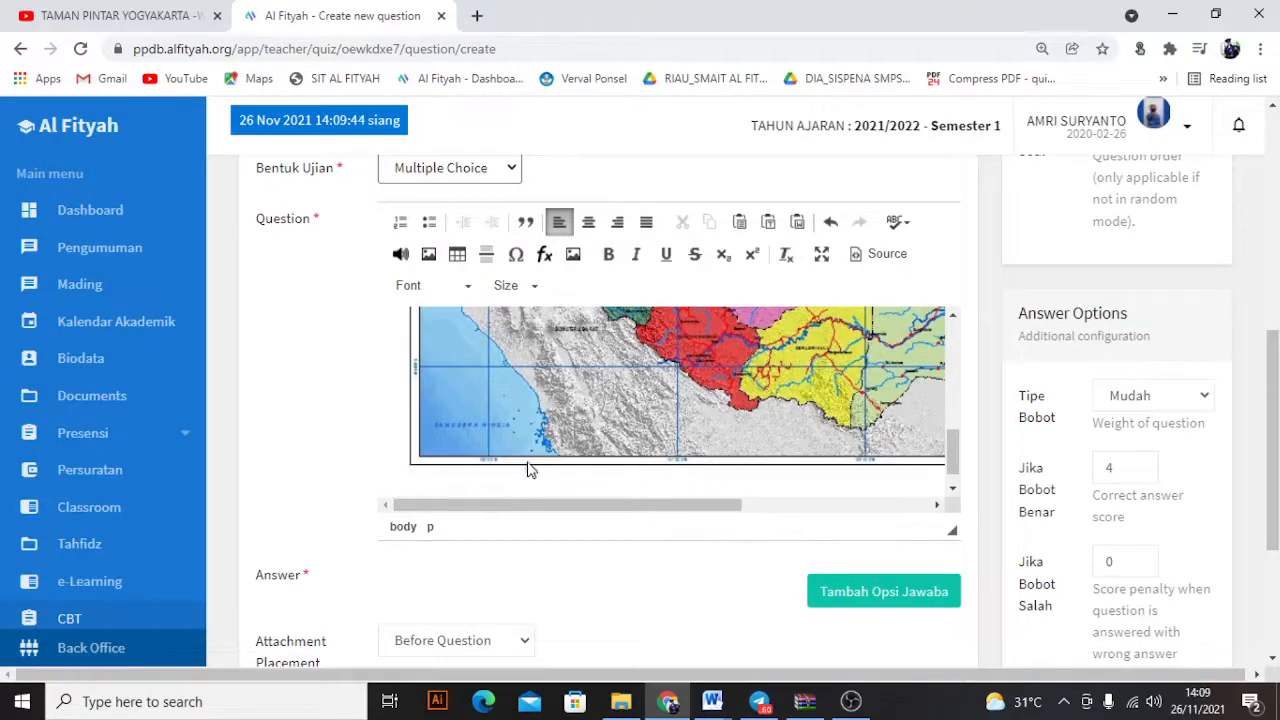
type("d")
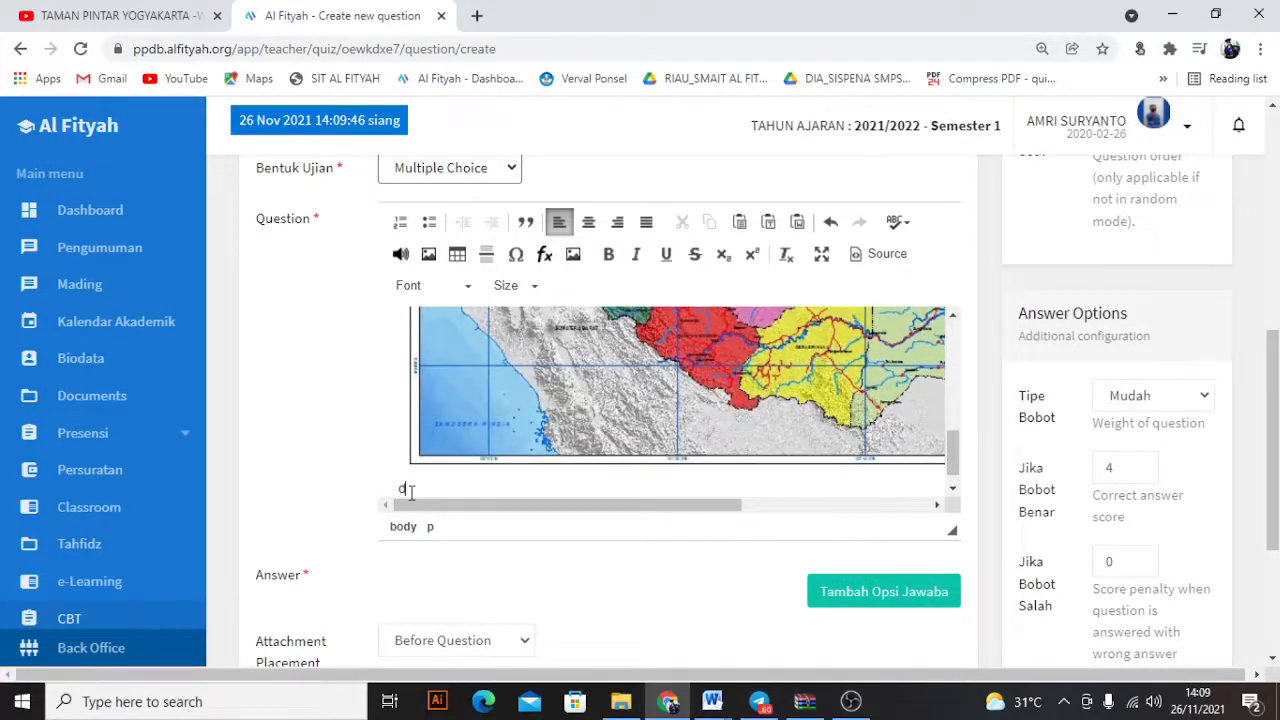
type("sgdgdgrhs")
Switch to the Word document Kisi dan Soal X Geografi Nov 2021 and copy the two question paragraphs below the Riau map.
mouse_move(712, 701)
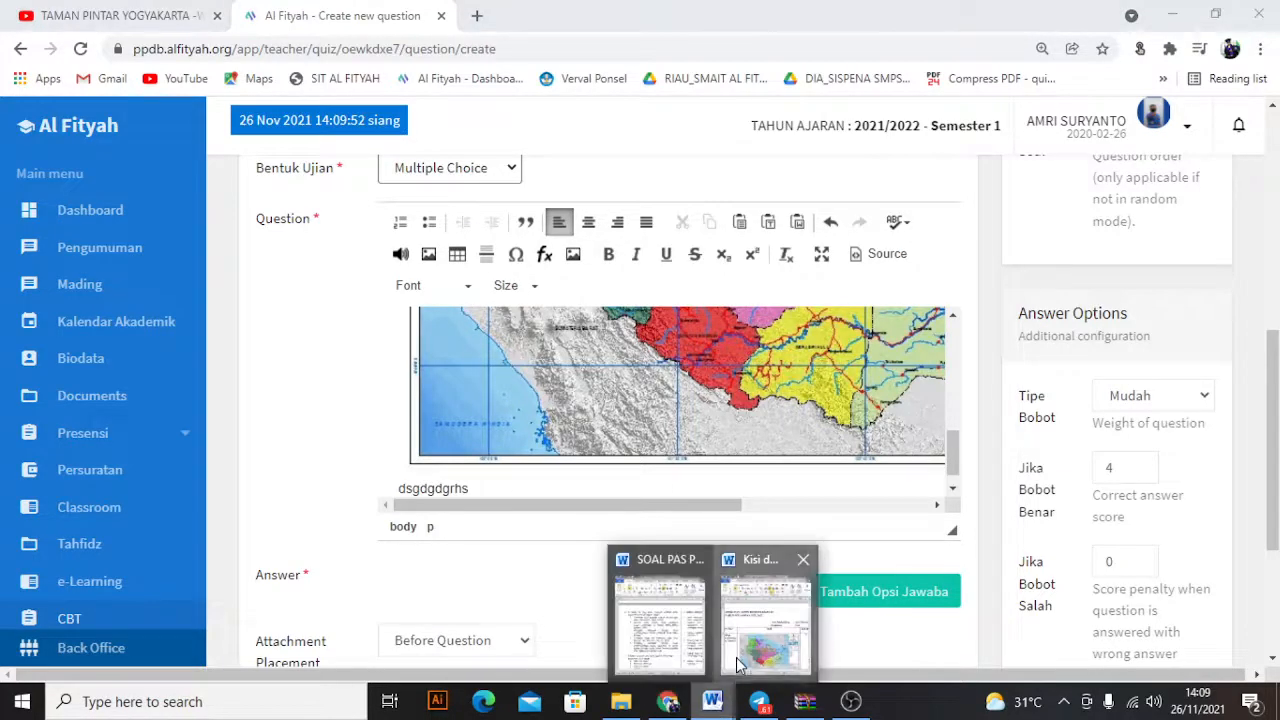
left_click(766, 620)
left_click_drag(884, 622, 1043, 603)
scroll(1046, 600, "down", 5)
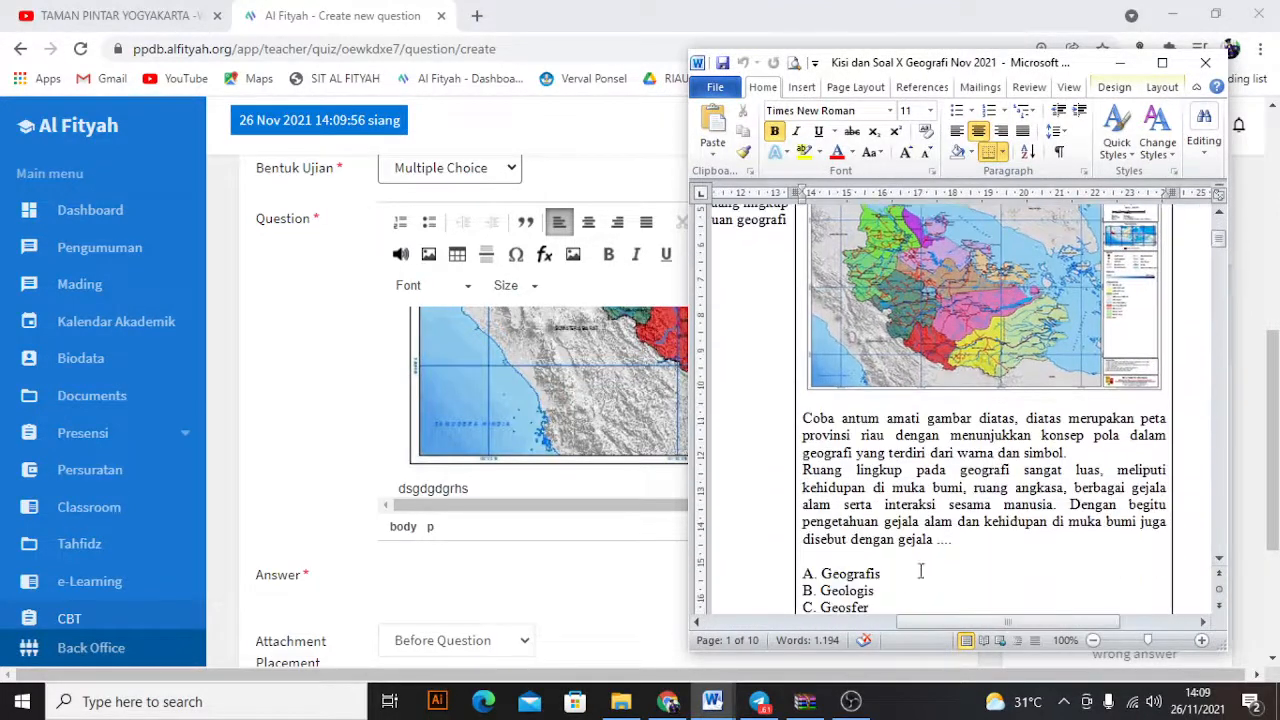
left_click_drag(962, 547, 803, 418)
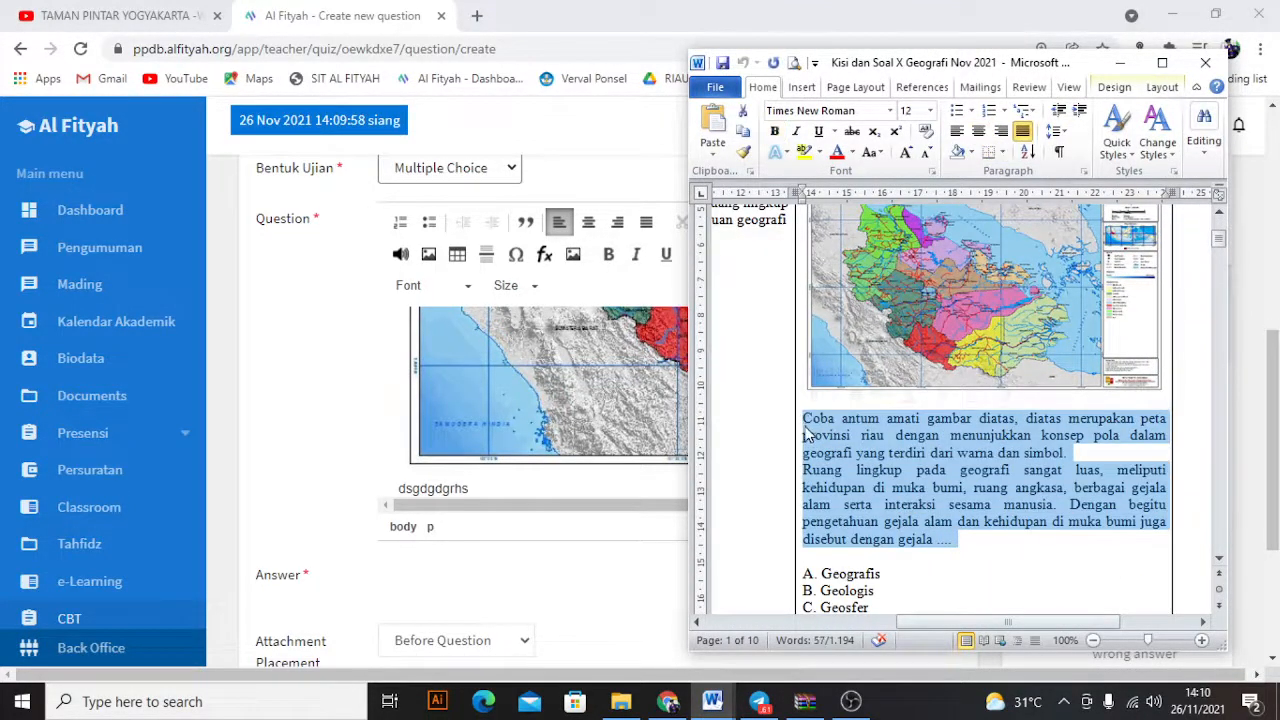
Back in the browser's question editor, replace the placeholder text below the map with the copied paragraphs starting "Coba antum amati gambar diatas".
left_click(449, 488)
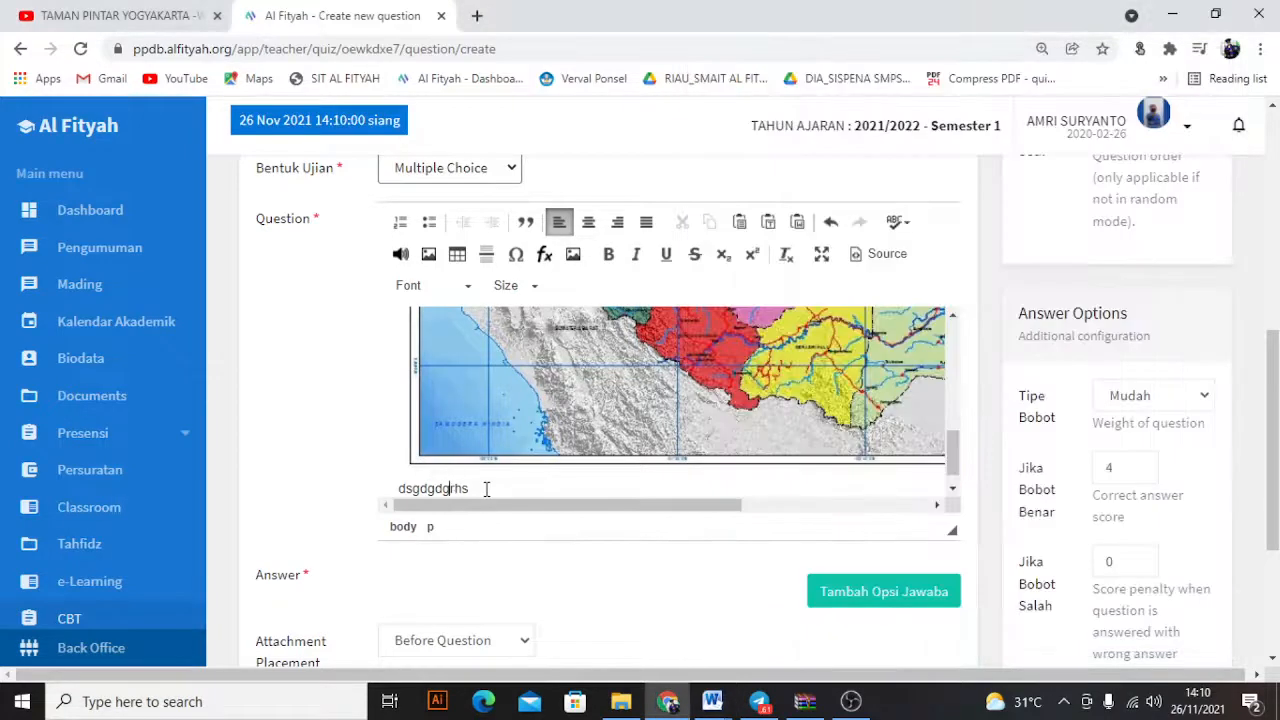
left_click_drag(486, 489, 356, 500)
type("Coba antum amati gambar diatas, diatas merupakan peta provinsi riau dengan menunjukkan konsep pola dalam geografi yang terdiri dari warna dan simbol. Ruang lingkup pada geografi sangat luas, meliputi kehidupan di muka bumi, ruang angkasa, berbagai gejala alam serta interaksi sesama manusia. Dengan begitu pengetahuan gejala alam dan kehidupan di muka bumi juga disebut dengan gejala ....")
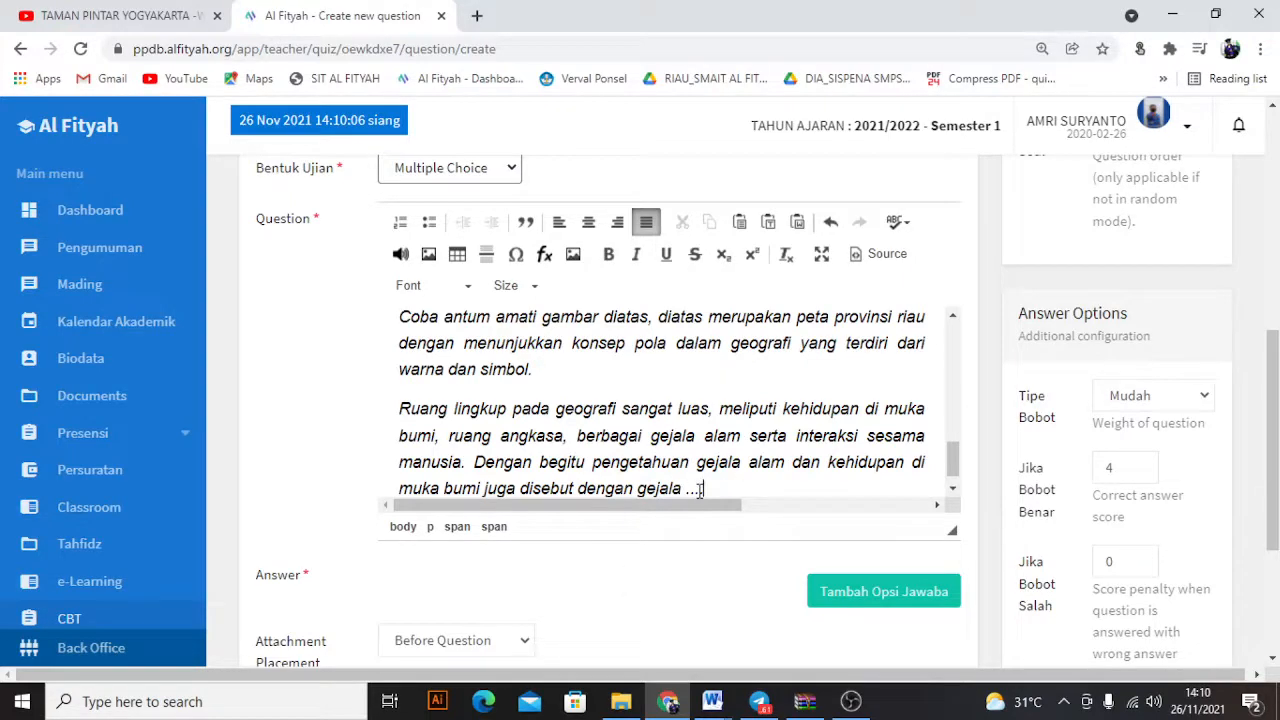
Clear all formatting from the two pasted question paragraphs below the map and justify them.
left_click_drag(707, 489, 403, 347)
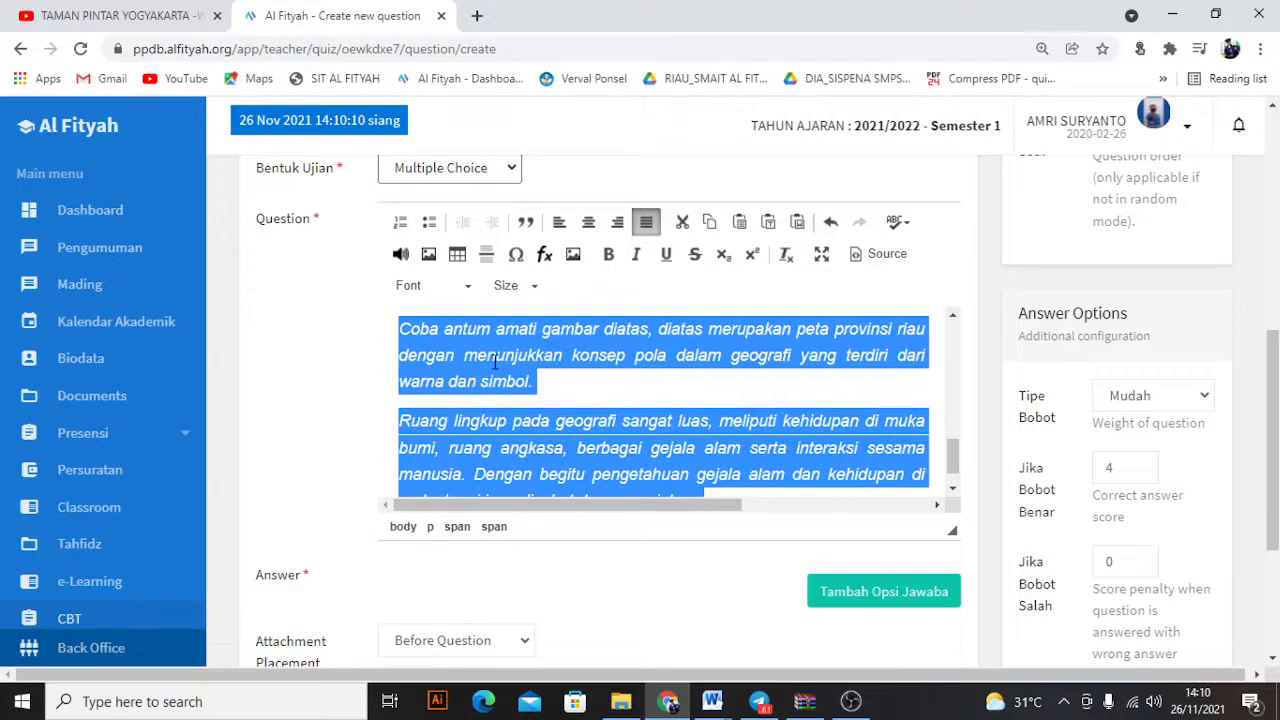
left_click(640, 256)
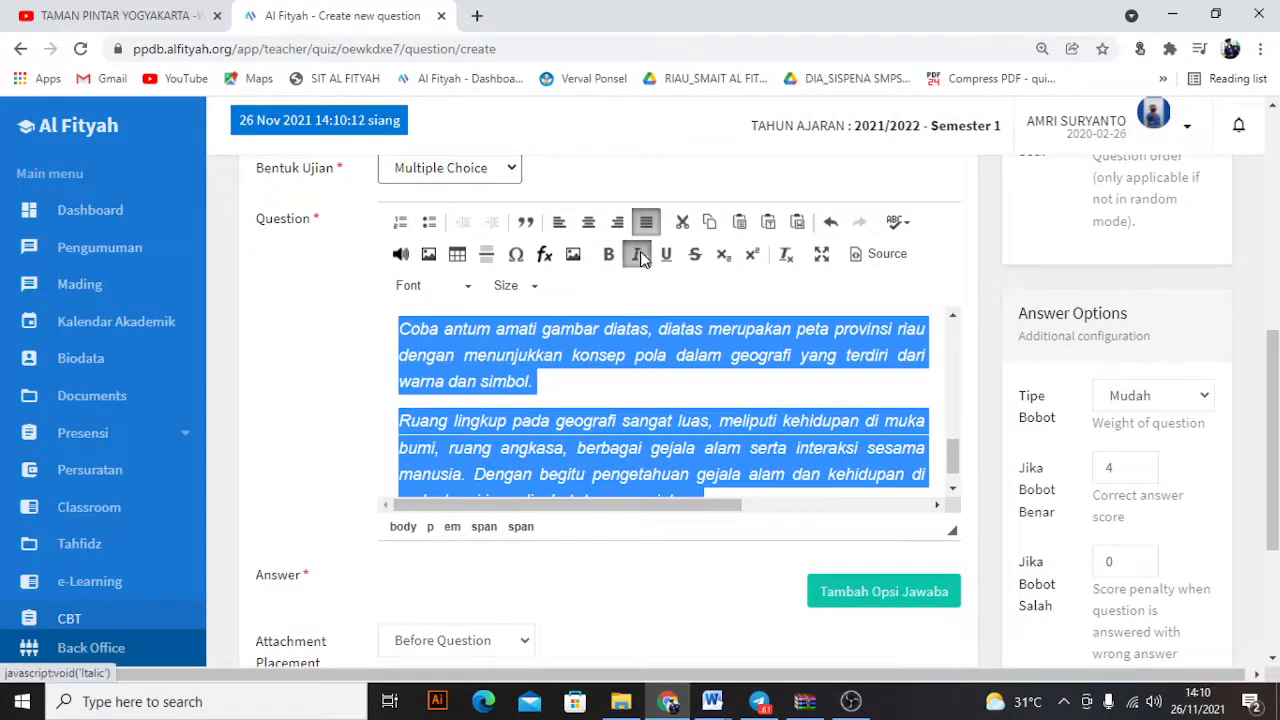
left_click(640, 256)
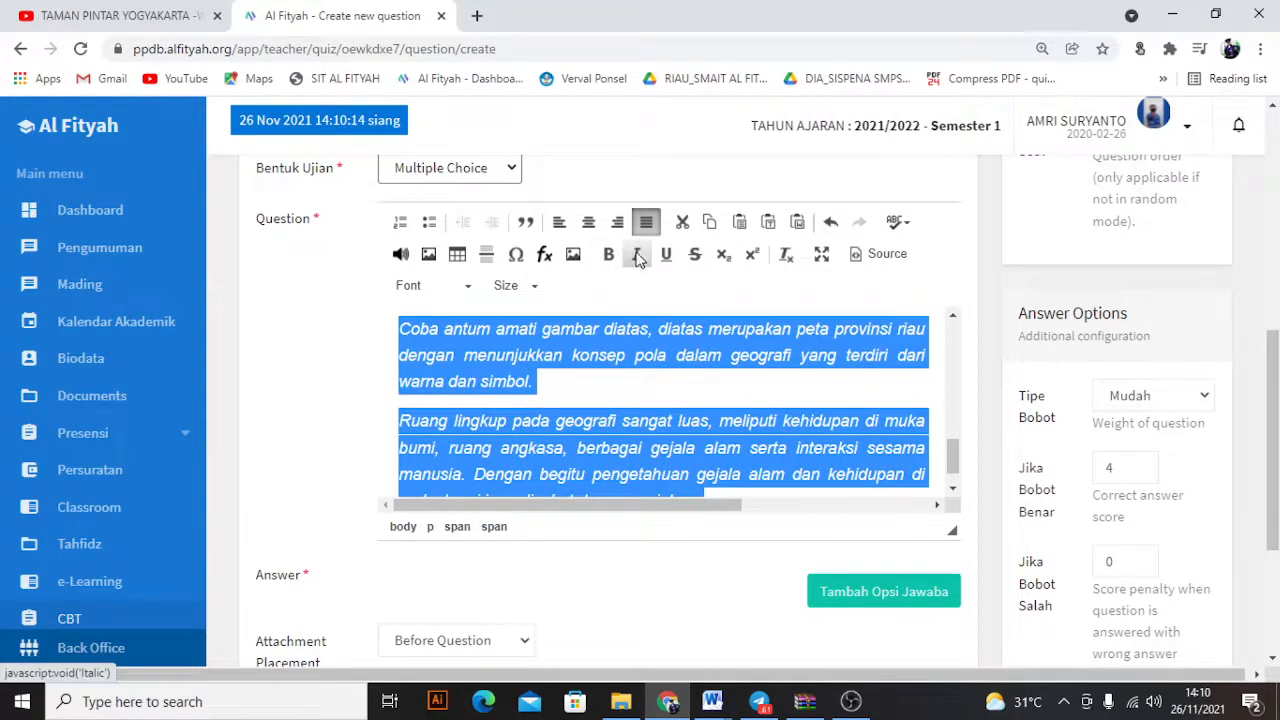
left_click(786, 255)
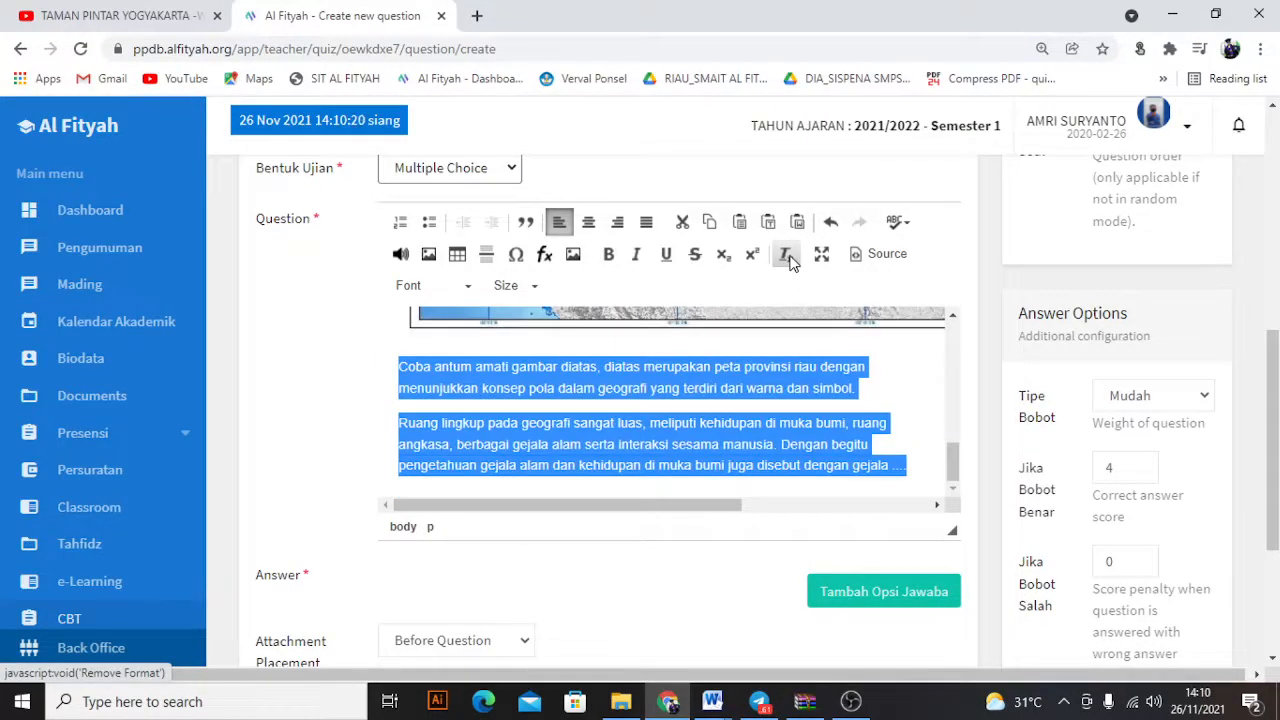
left_click(647, 223)
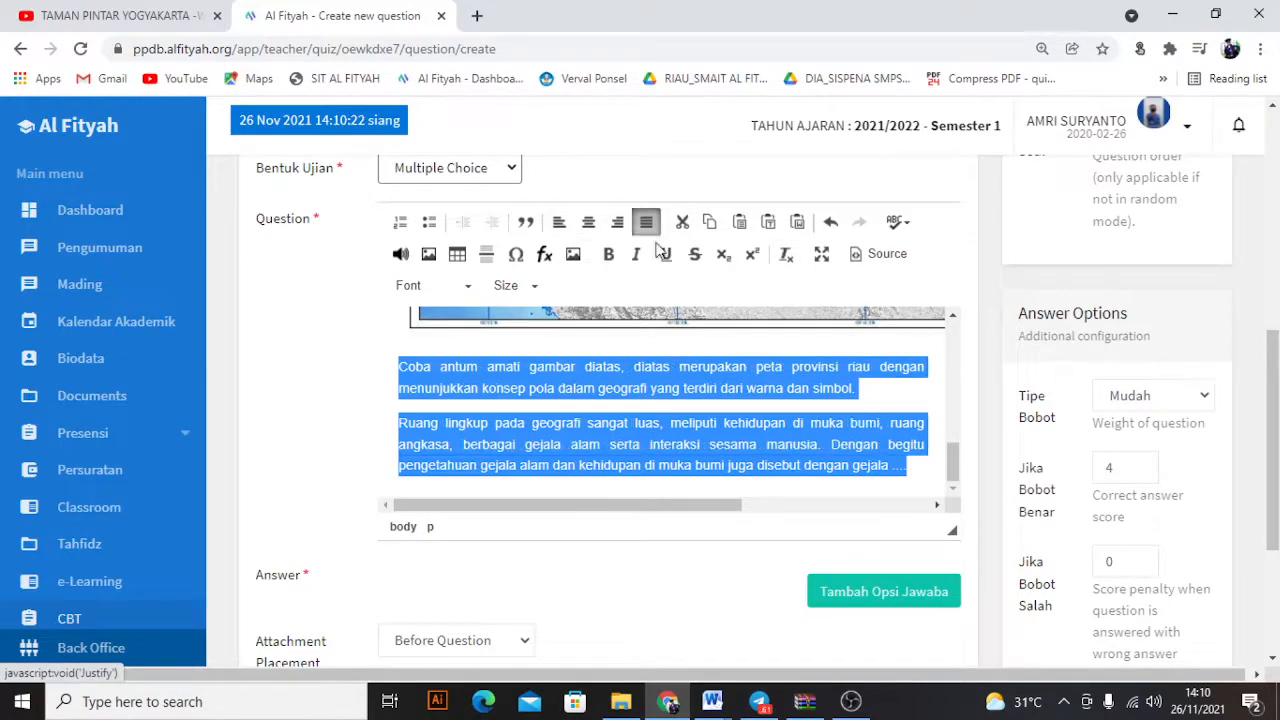
scroll(700, 350, "down", 1)
left_click(707, 352)
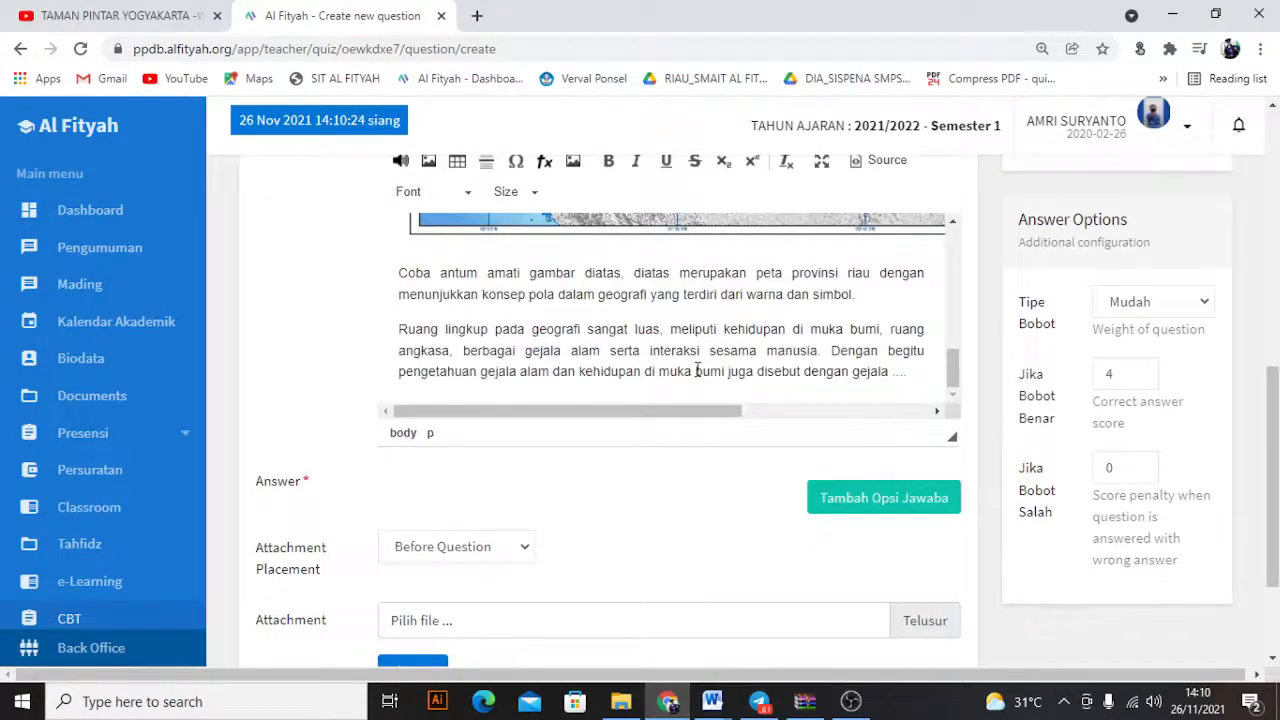
Add answer option A below the question text.
scroll(603, 405, "up", 4)
scroll(610, 395, "down", 4)
left_click(895, 505)
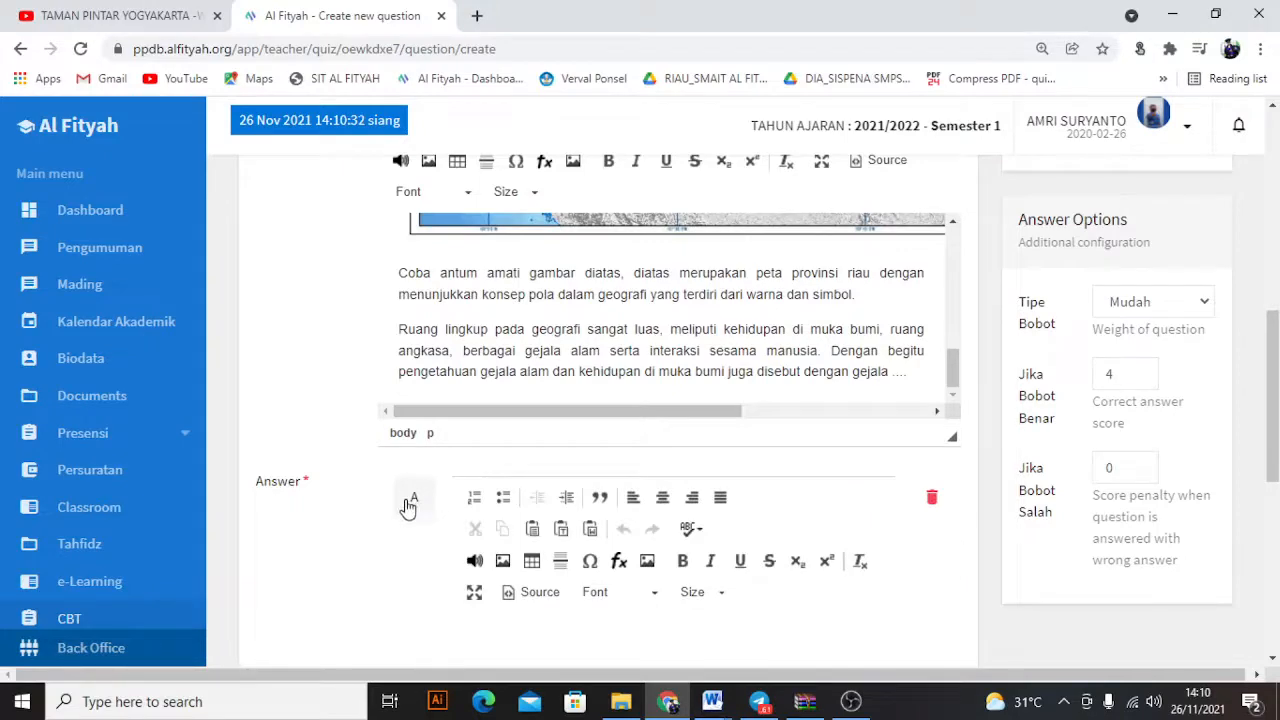
scroll(259, 414, "up", 3)
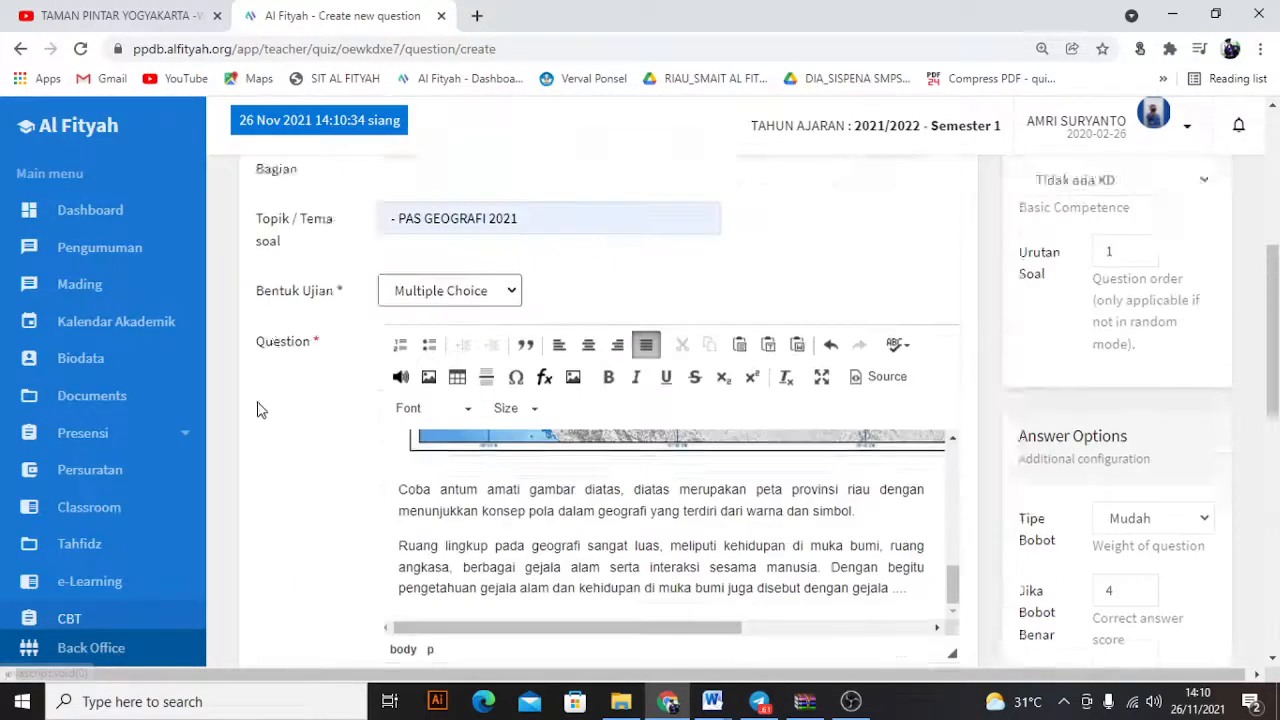
scroll(323, 430, "down", 4)
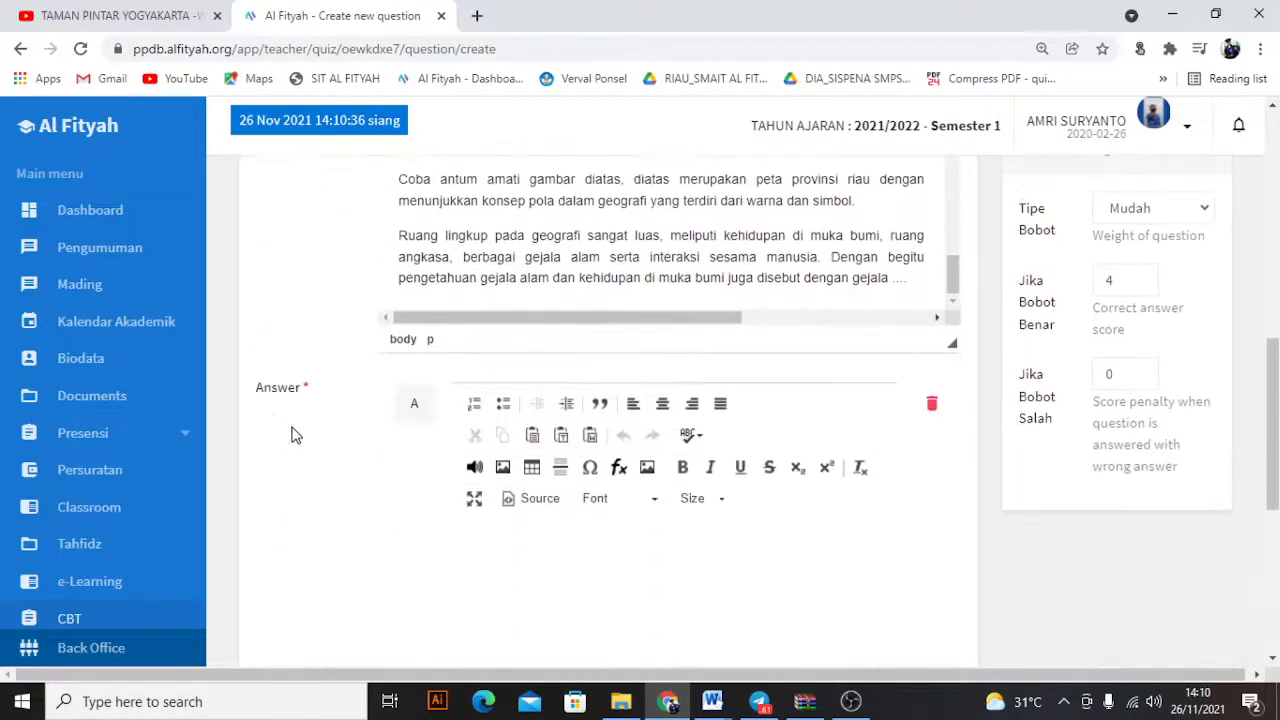
scroll(505, 427, "down", 2)
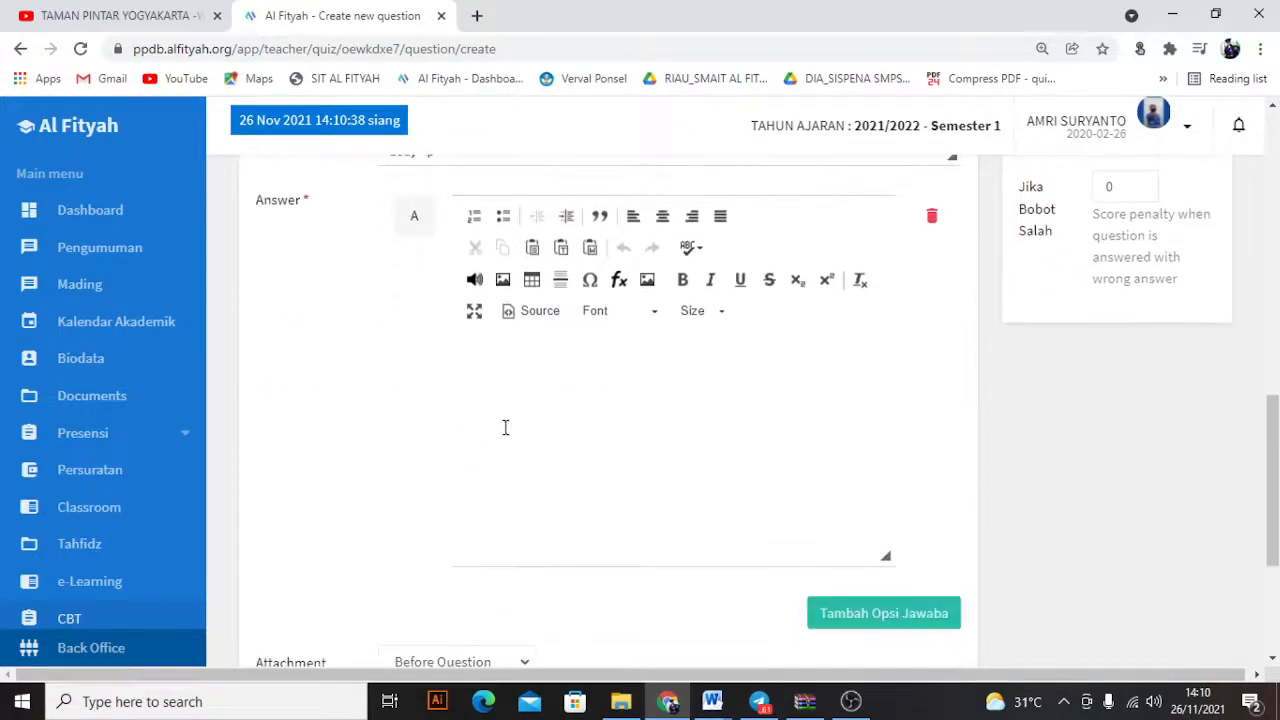
Copy "Geografis" from the Word document Kisi dan Soal X Geografi Nov 2021 and paste it as answer A in the browser.
left_click(517, 358)
mouse_move(714, 702)
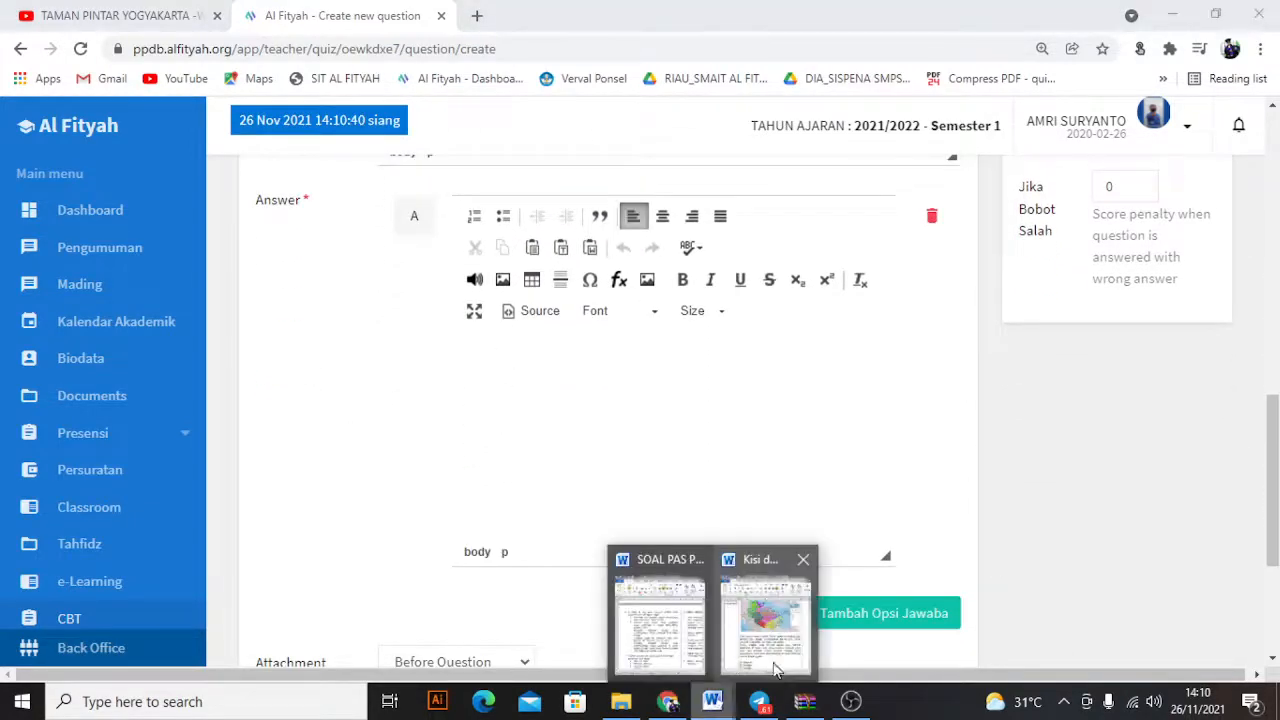
left_click(788, 650)
scroll(862, 550, "down", 1)
left_click_drag(884, 529, 830, 531)
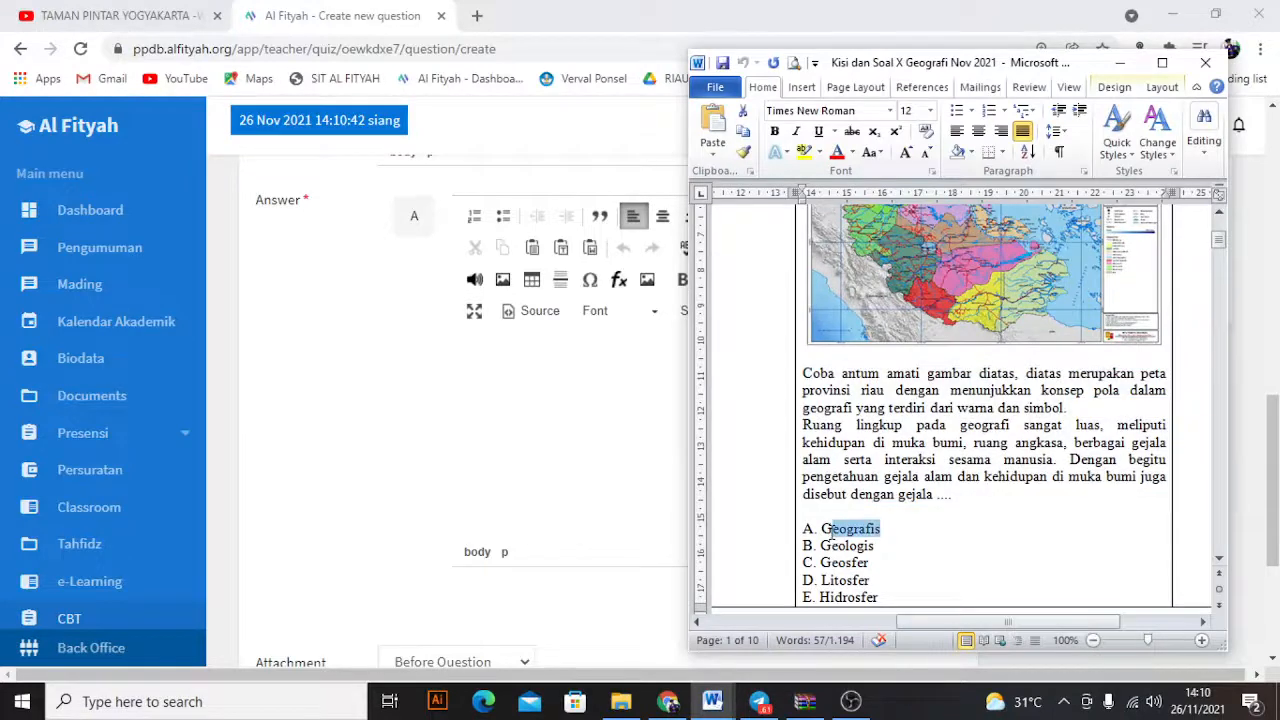
key("ctrl+c")
left_click(560, 434)
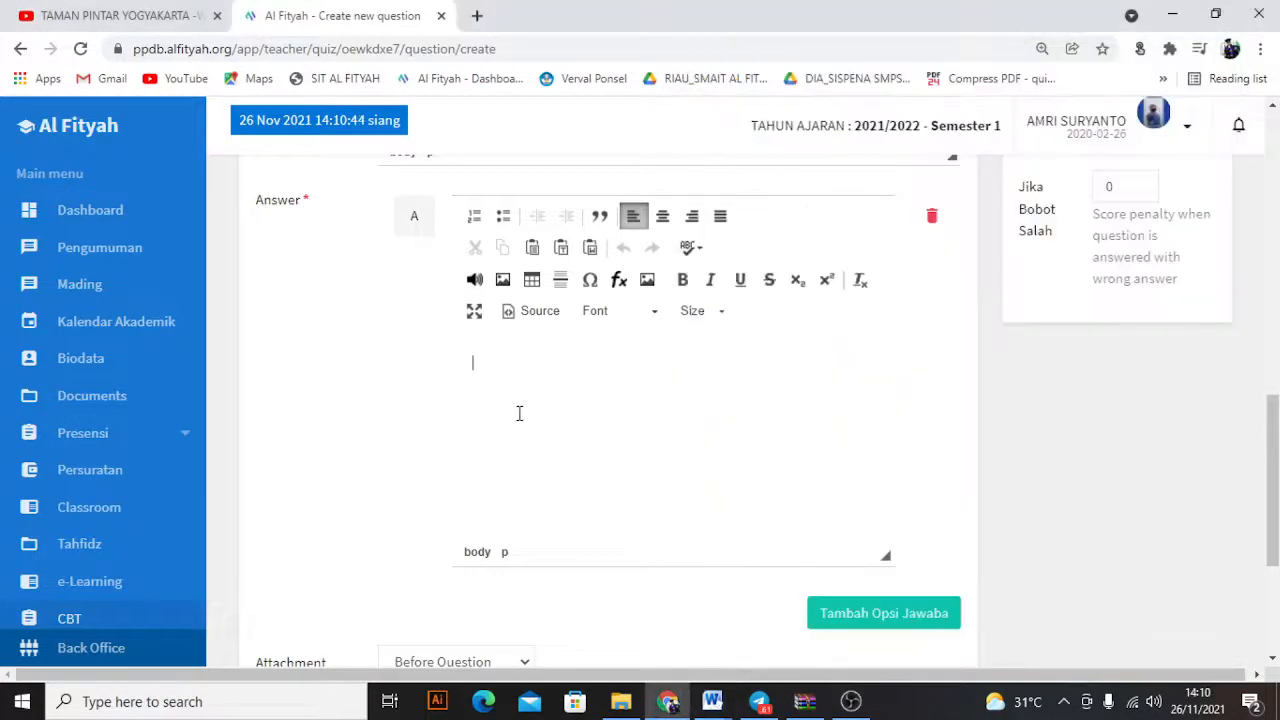
key("ctrl+v")
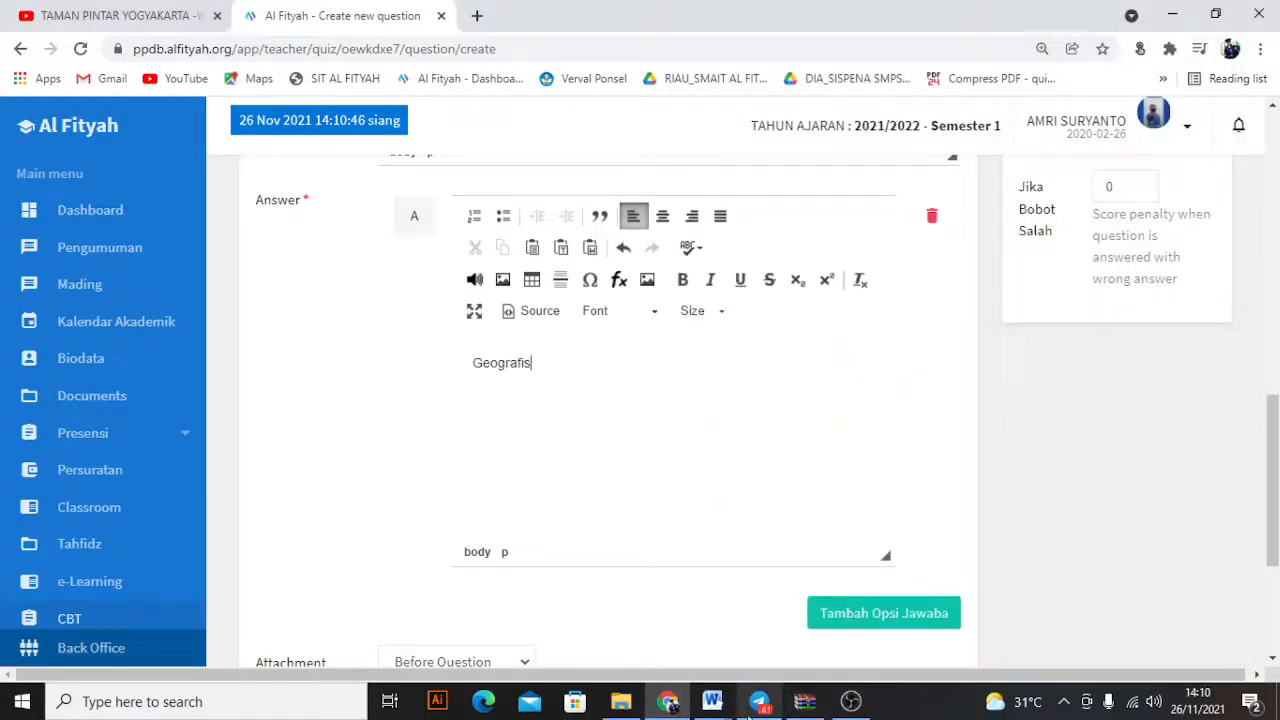
Copy "Geologis" from the Word document, add answer option B in the browser and paste the text into it.
mouse_move(712, 700)
left_click(789, 645)
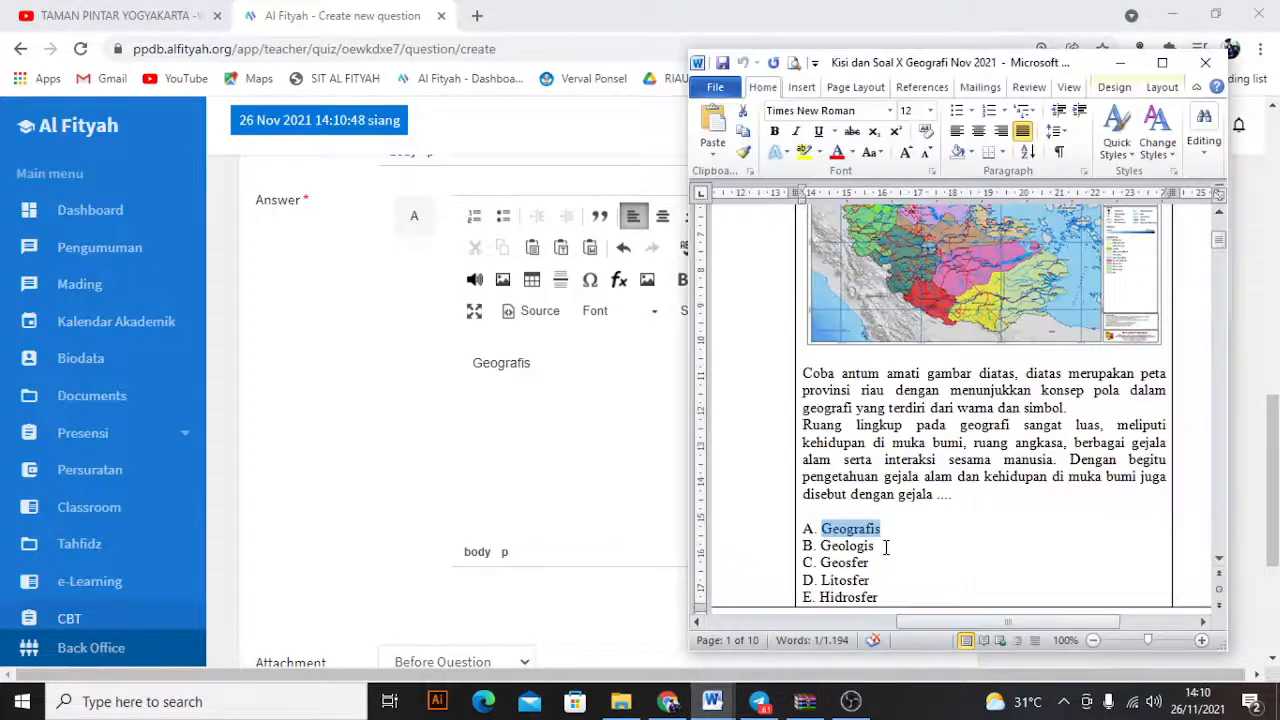
left_click_drag(885, 547, 822, 548)
left_click(580, 495)
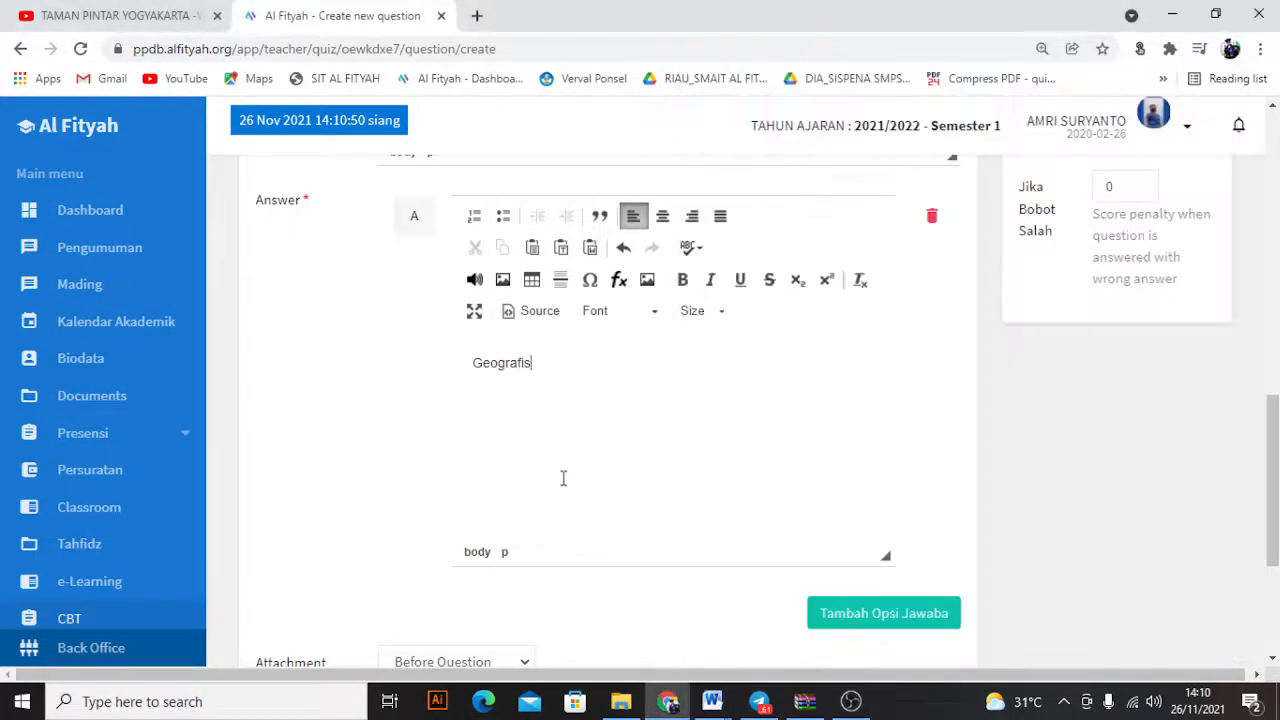
scroll(650, 485, "down", 1)
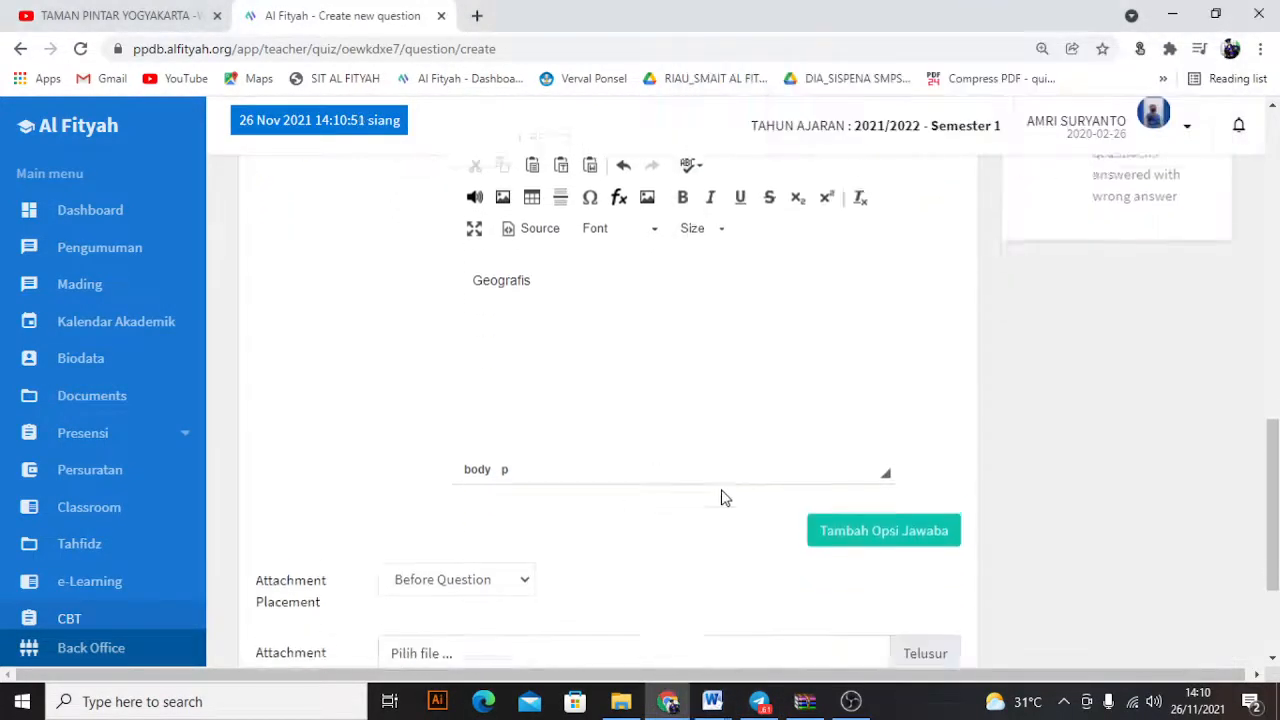
left_click(860, 527)
scroll(620, 495, "down", 3)
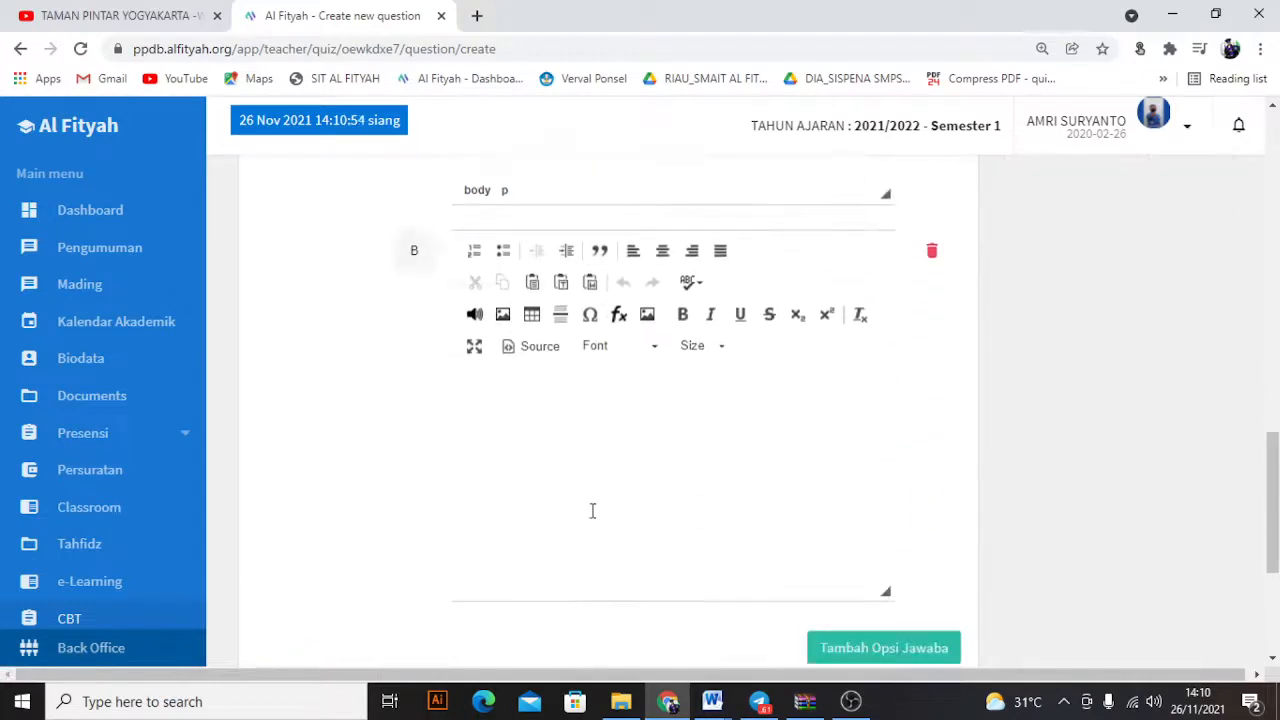
left_click(533, 430)
key("ctrl+v")
scroll(740, 570, "down", 1)
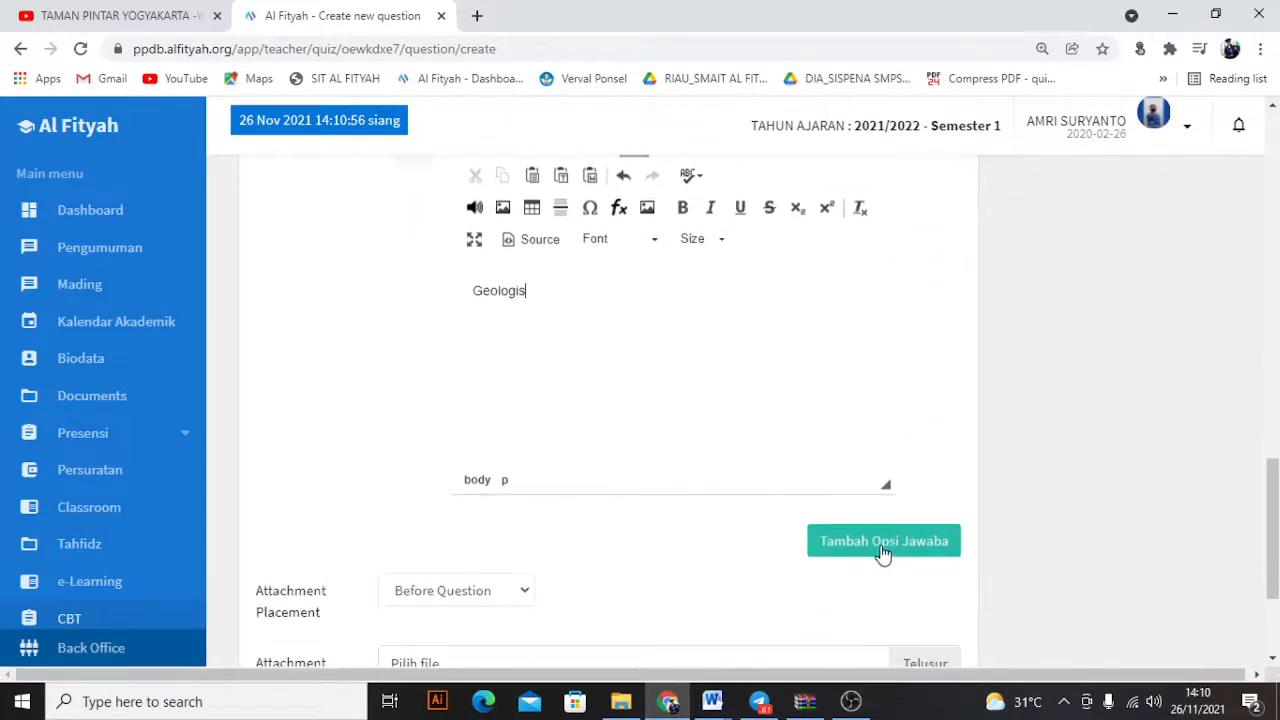
Add answer option C and fill it with "Geosfer" copied from the Word document.
left_click(883, 555)
scroll(800, 560, "down", 3)
mouse_move(712, 701)
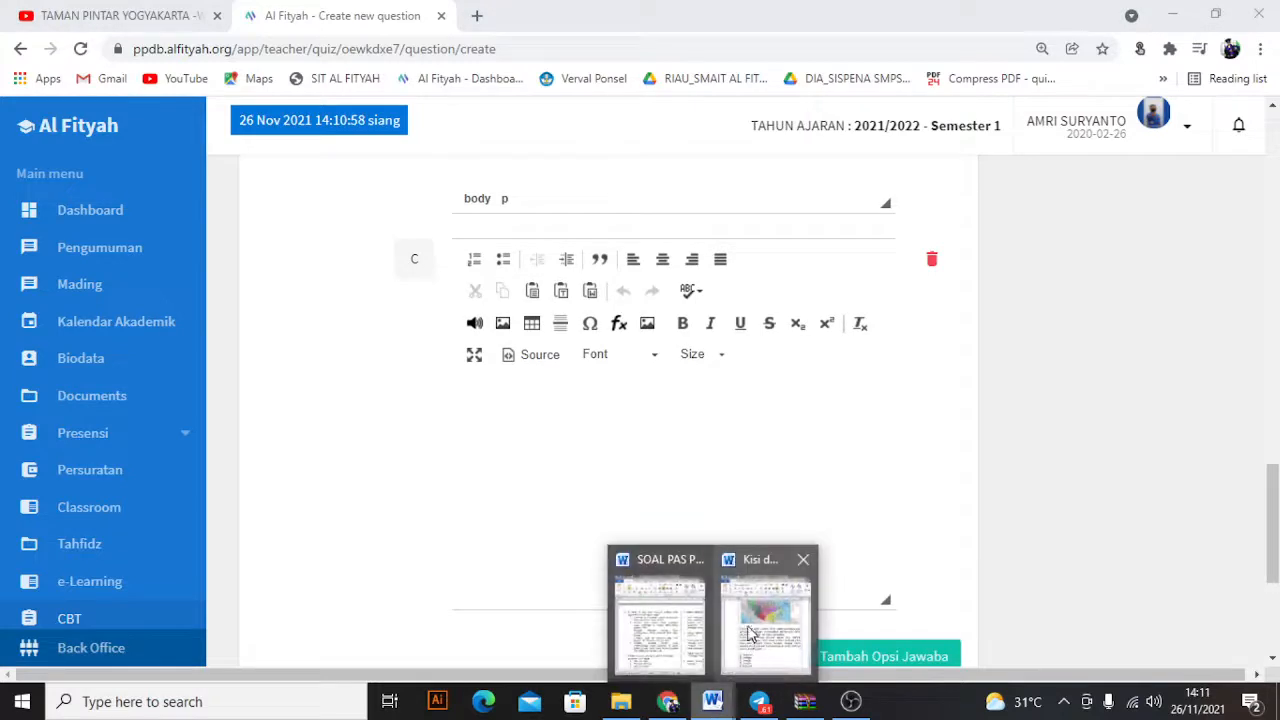
left_click(748, 628)
left_click_drag(876, 562, 826, 569)
left_click(584, 458)
key("ctrl+v")
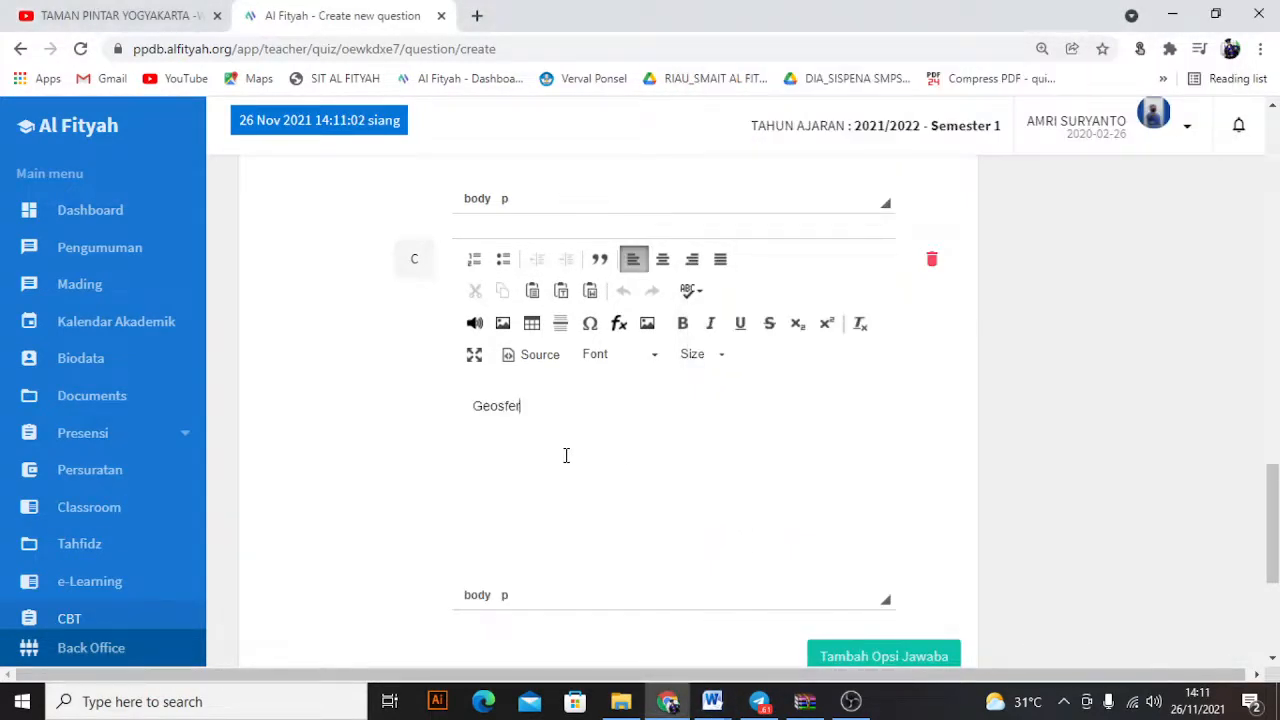
Add answer option D and fill it with "Litosfer" copied from the Word document.
scroll(566, 456, "down", 2)
left_click(843, 469)
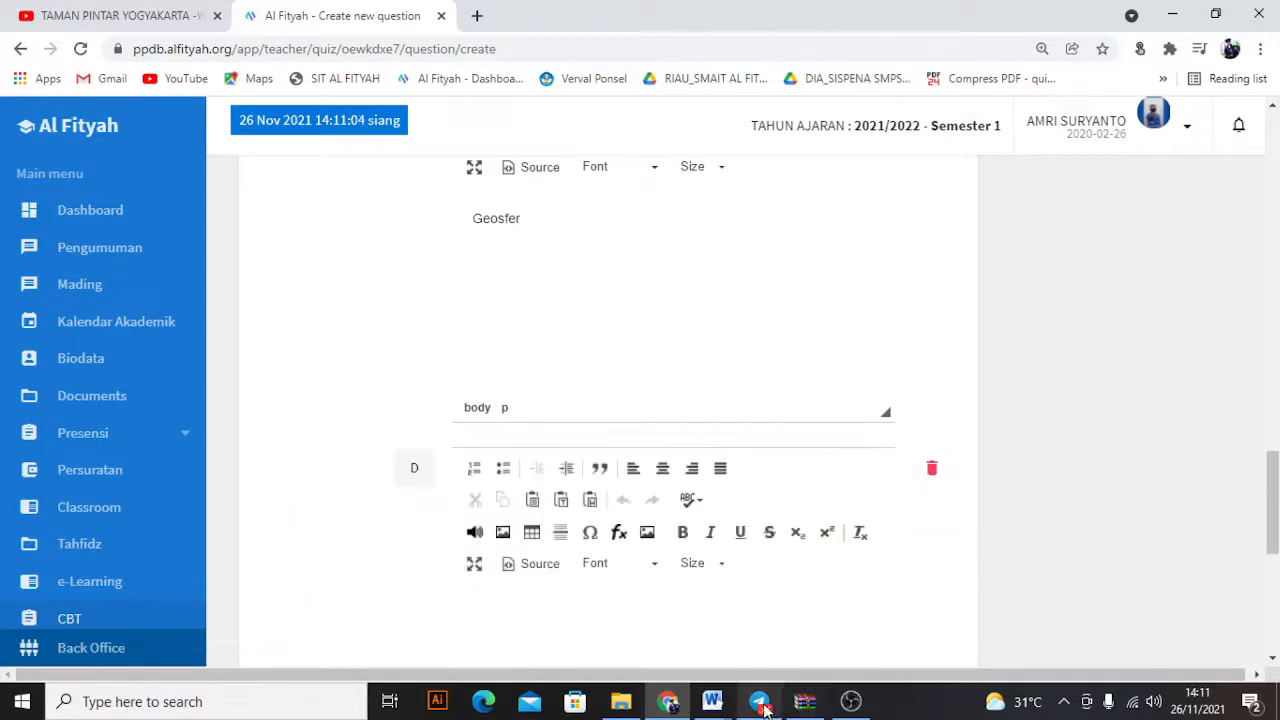
mouse_move(712, 701)
left_click(750, 663)
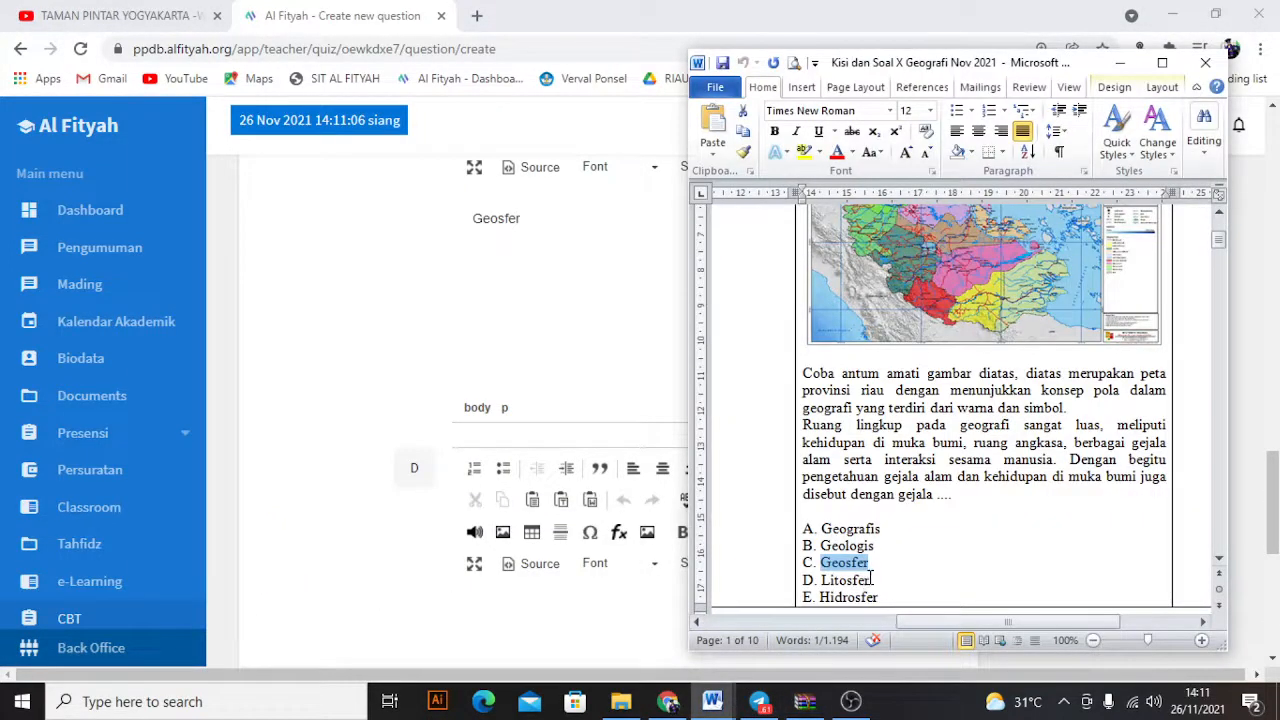
left_click_drag(870, 580, 821, 581)
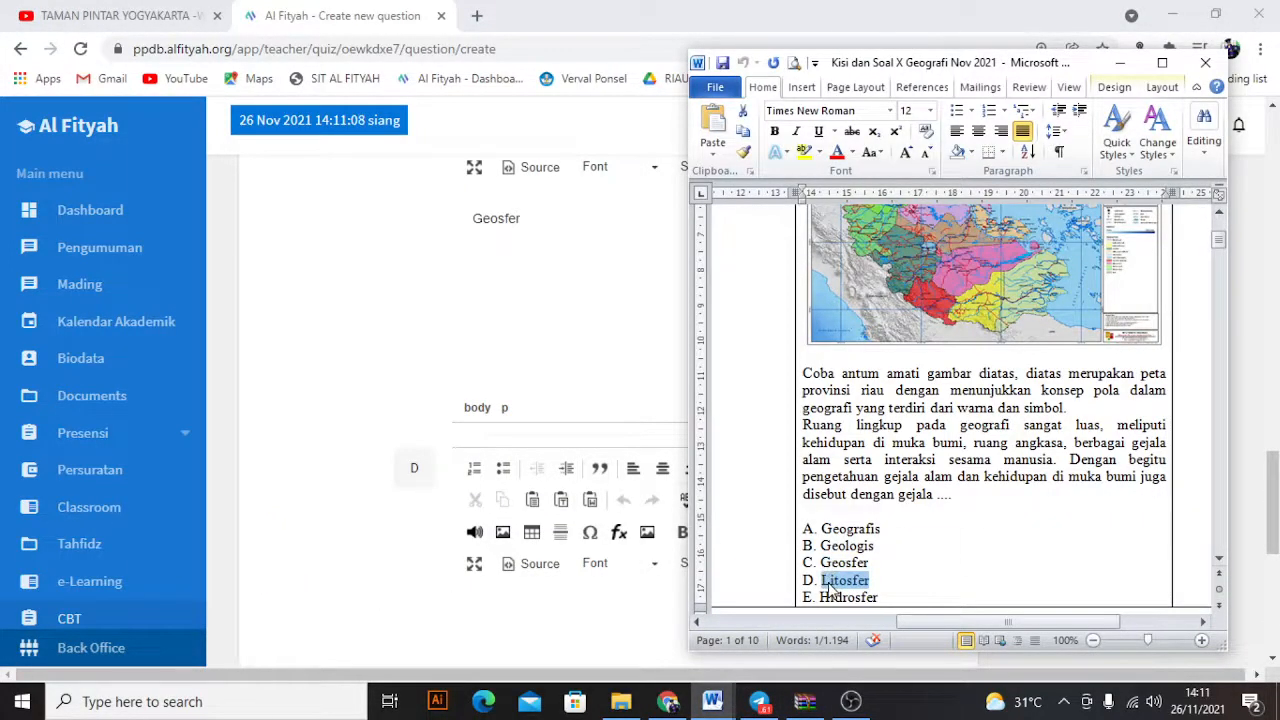
scroll(574, 503, "down", 1)
left_click(557, 539)
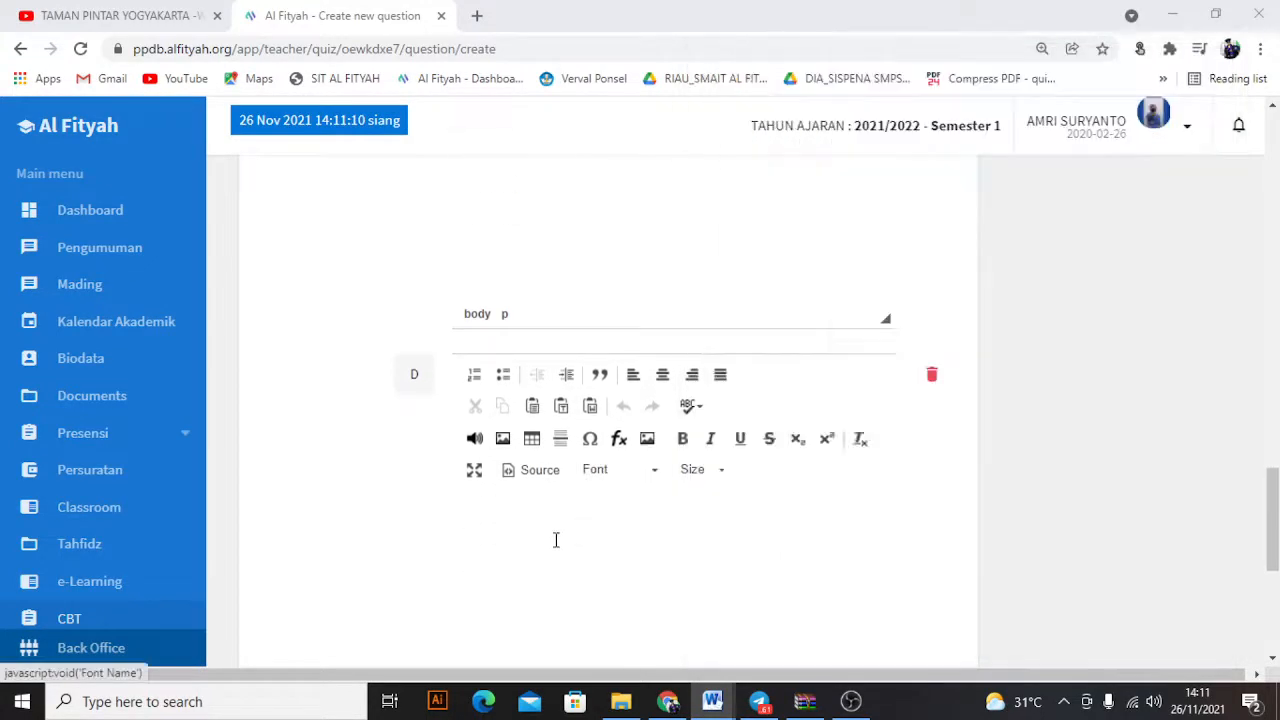
key("ctrl+v")
Add answer option E and fill it with "Hidrosfer" copied from the Word document.
scroll(700, 550, "down", 3)
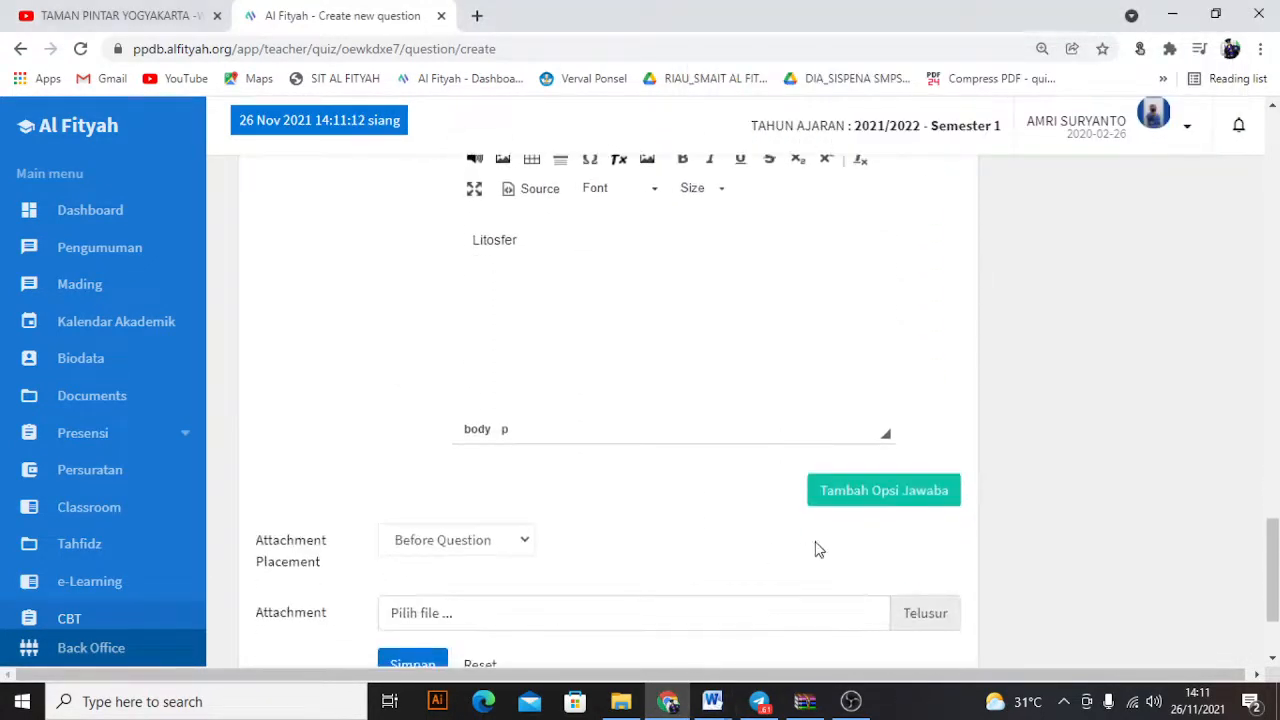
left_click(849, 495)
scroll(717, 546, "down", 2)
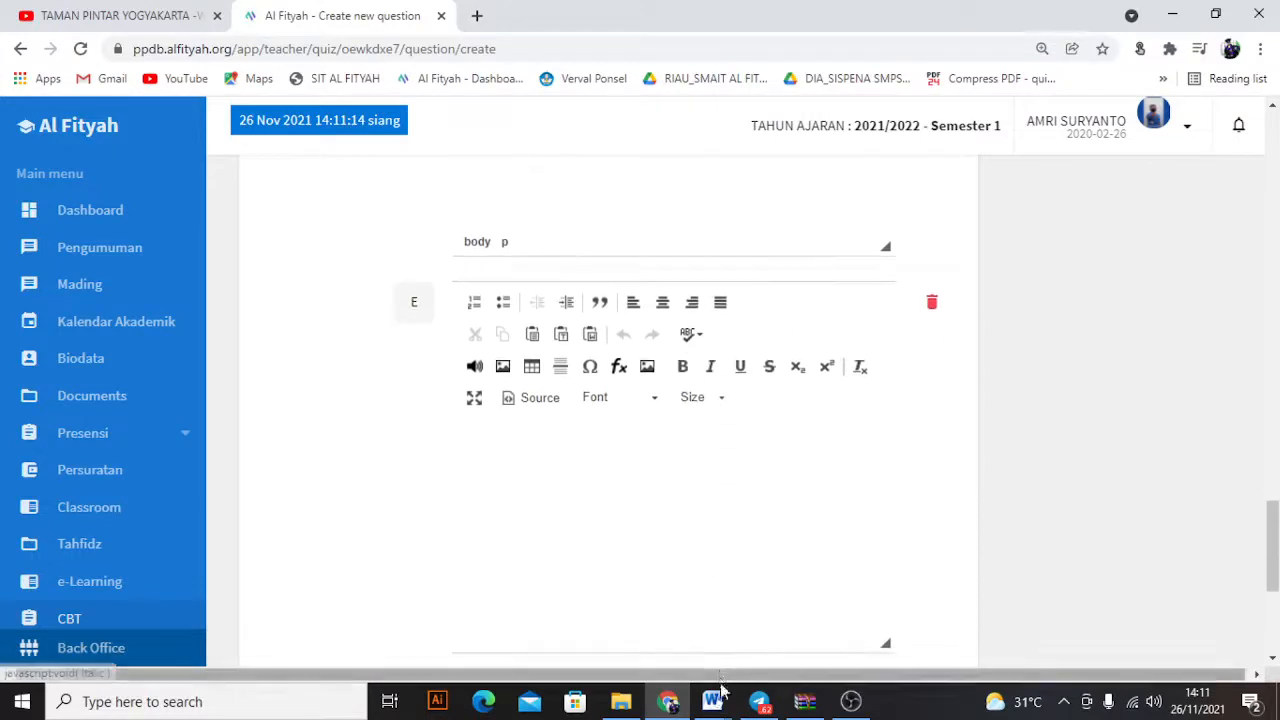
left_click(769, 652)
left_click_drag(880, 597, 828, 610)
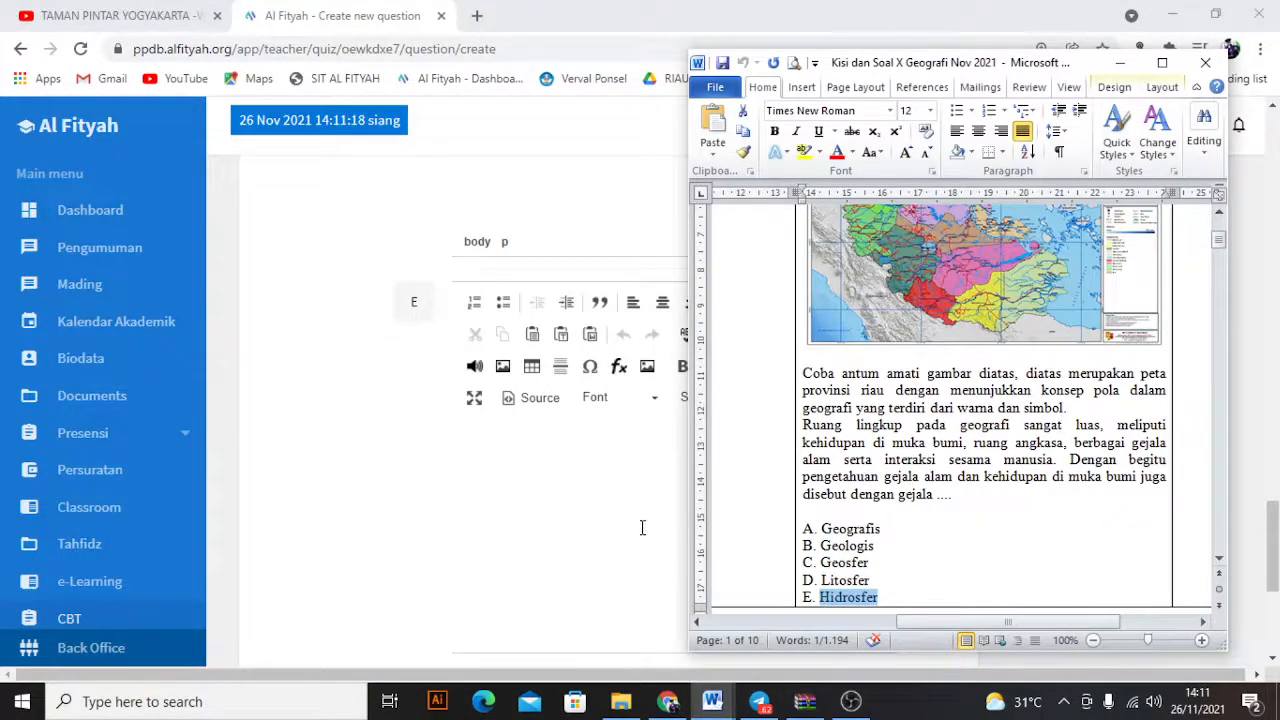
left_click(598, 497)
key("ctrl+v")
Look up the first question's answer key in the Word document's table and find the matching answer option in the browser form.
scroll(597, 503, "up", 3)
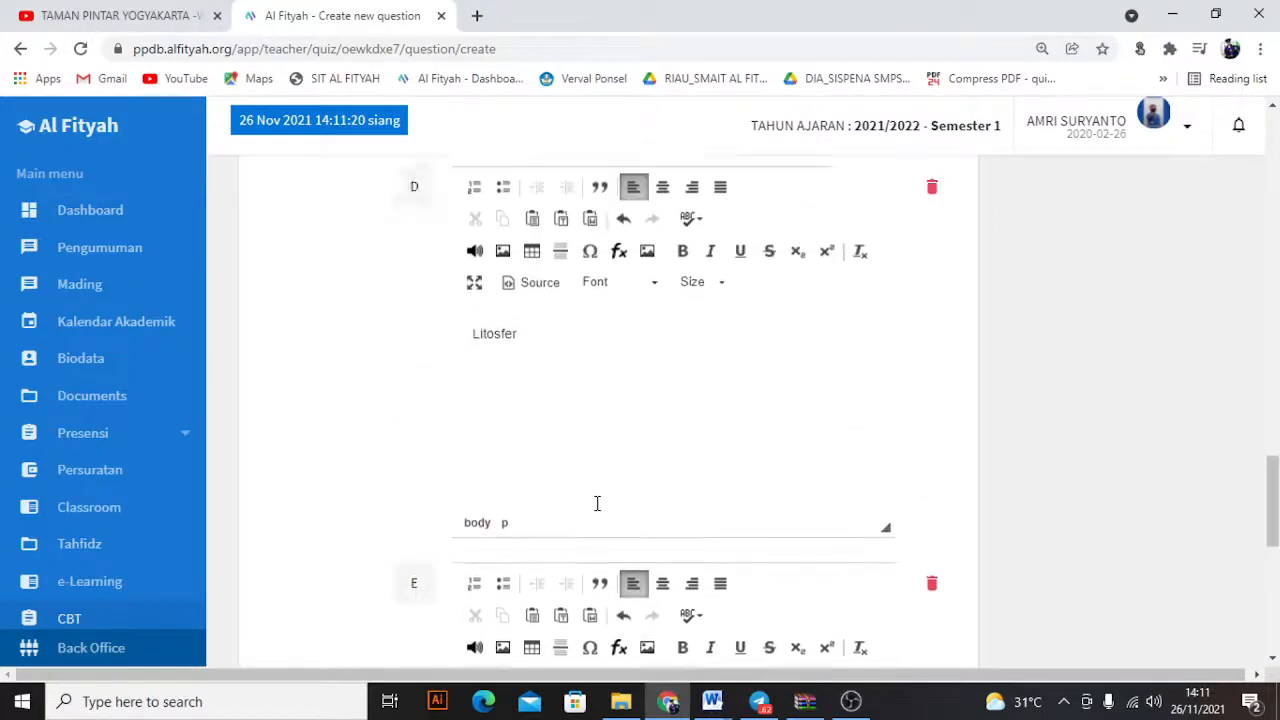
scroll(597, 503, "down", 2)
mouse_move(712, 701)
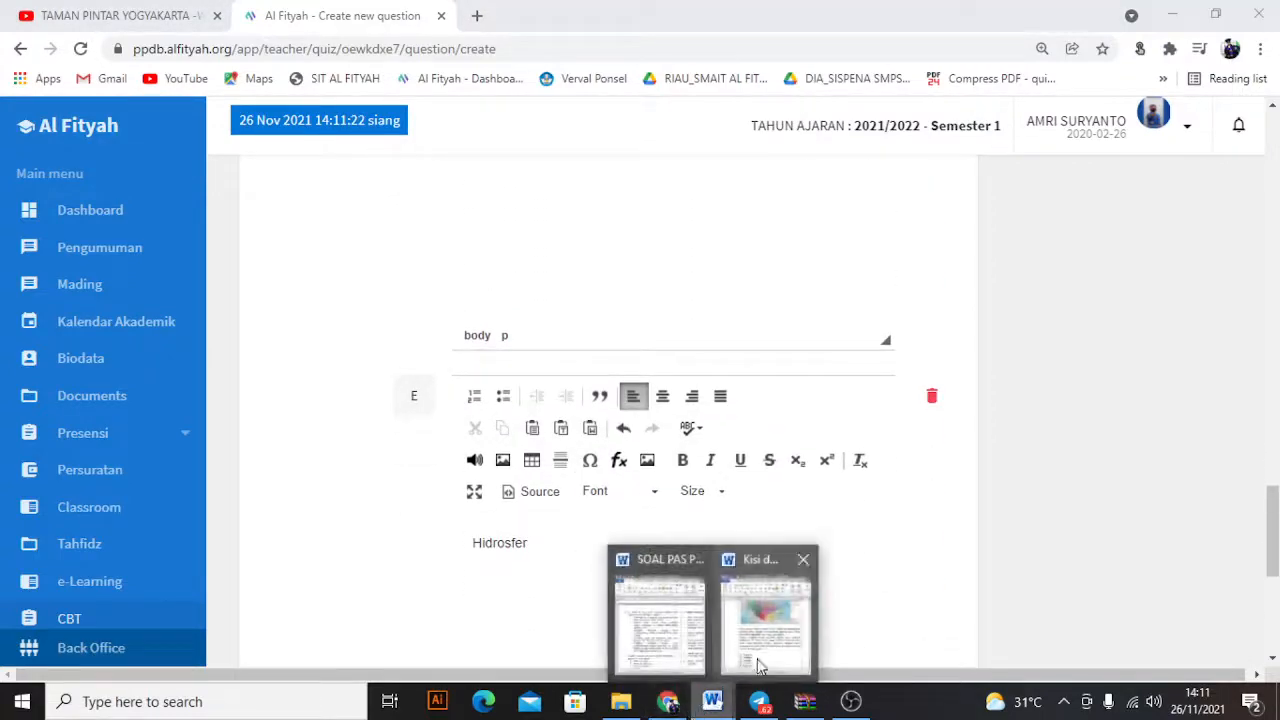
left_click(775, 620)
left_click_drag(955, 626, 1023, 622)
scroll(1005, 575, "up", 3)
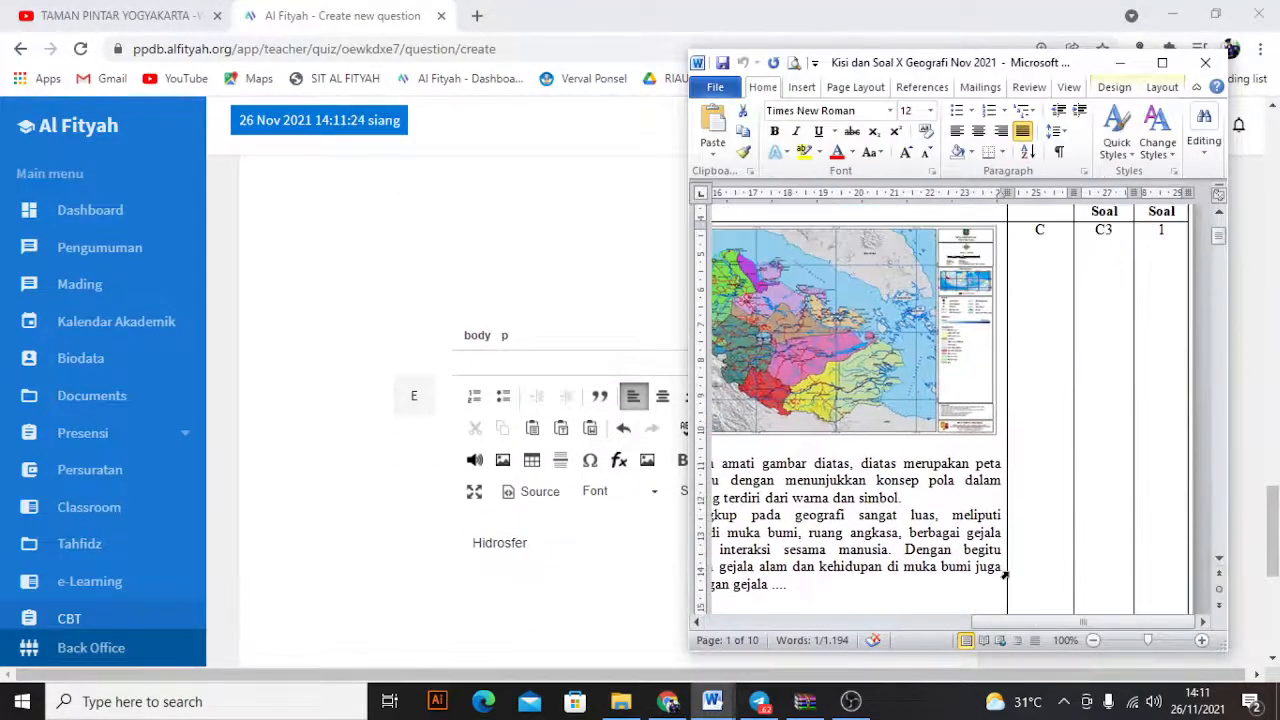
scroll(1005, 573, "down", 3)
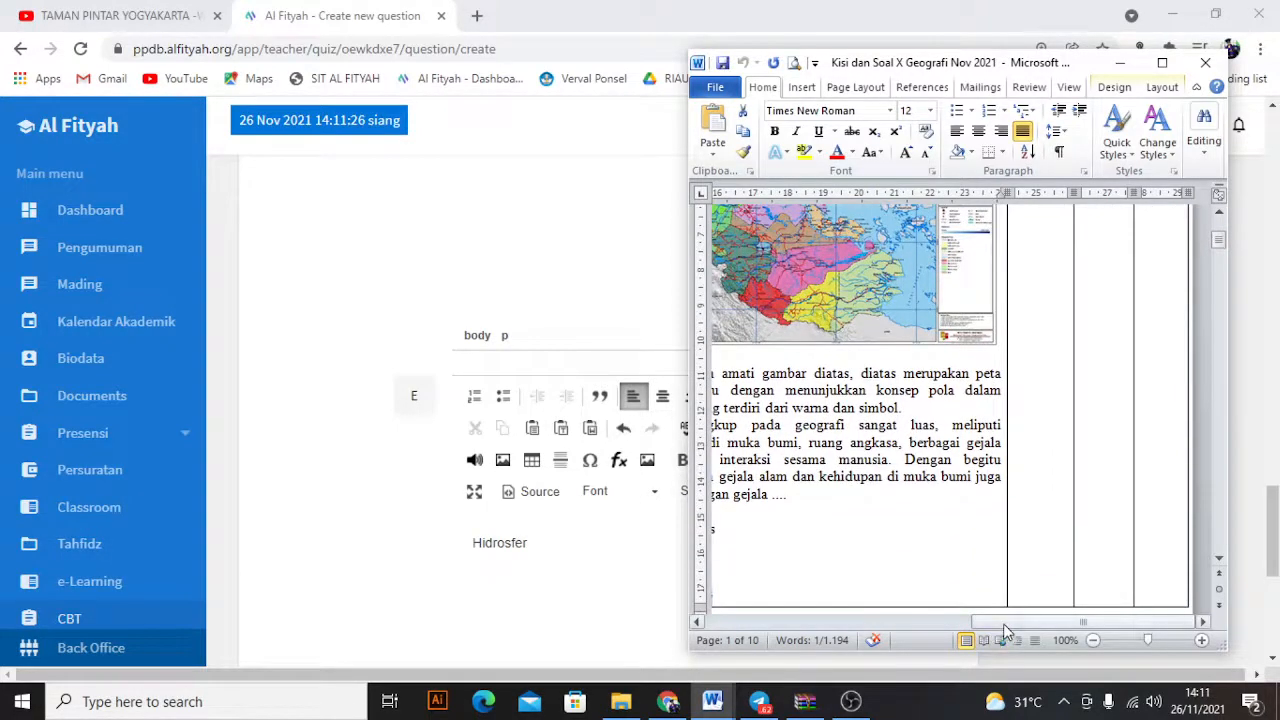
left_click_drag(1003, 623, 982, 622)
left_click(546, 554)
scroll(536, 545, "up", 4)
scroll(560, 530, "up", 1)
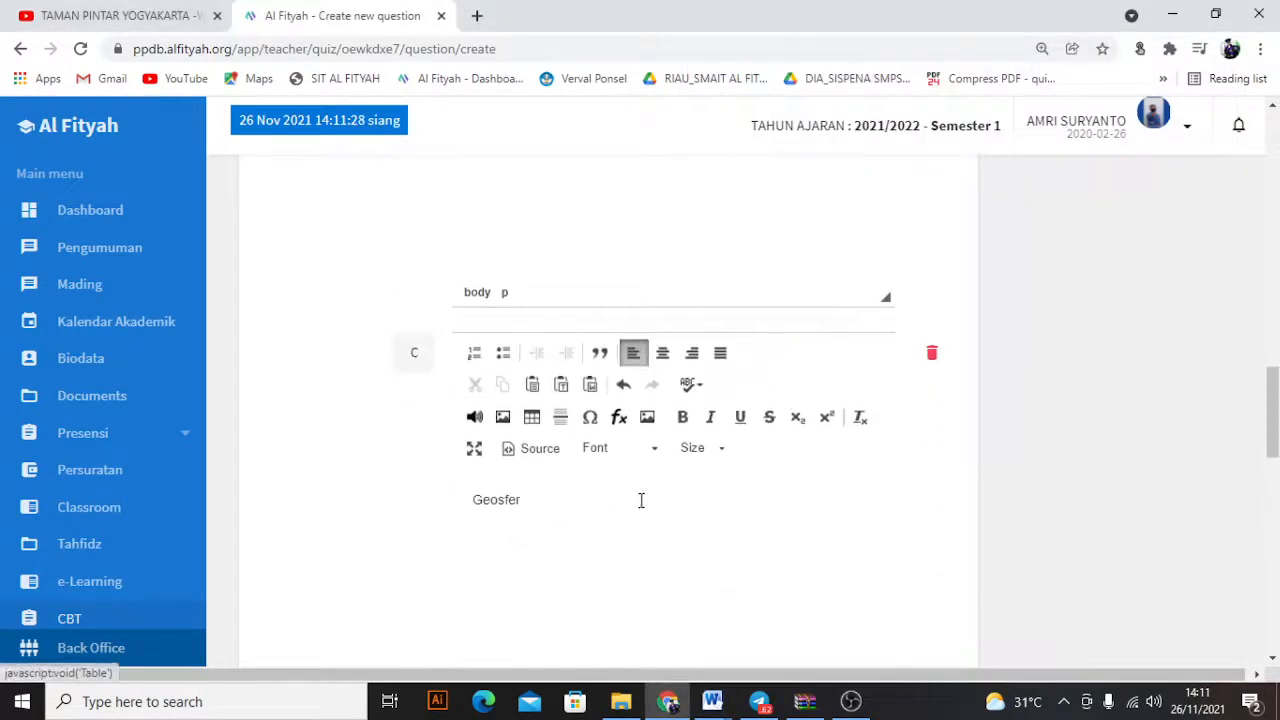
scroll(670, 470, "down", 2)
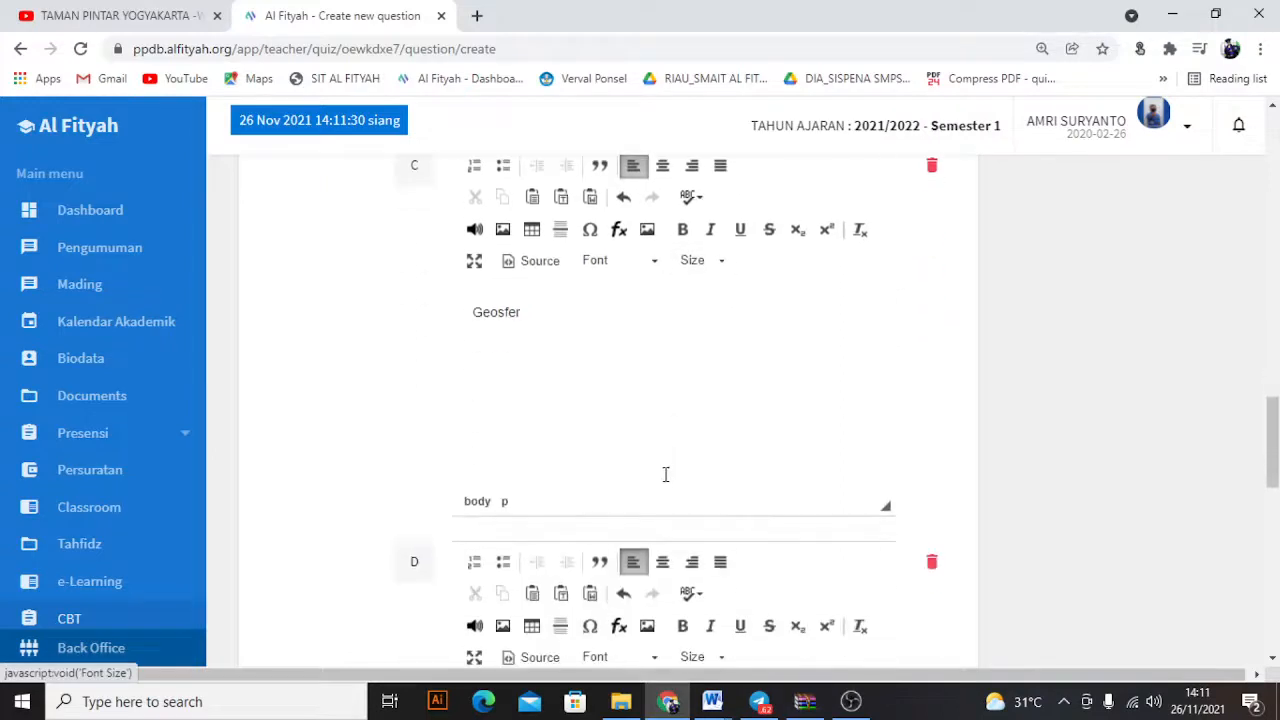
scroll(760, 470, "up", 1)
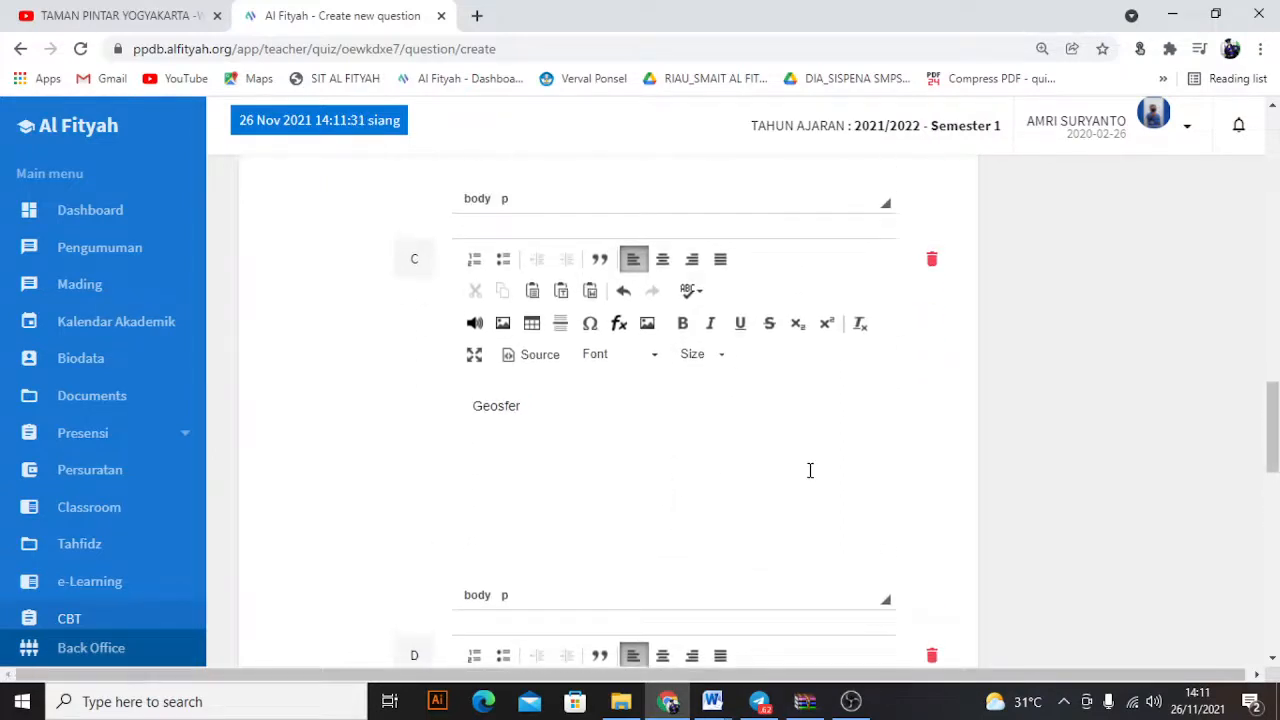
Mark answer option C ("Geosfer") as the correct answer and save the question.
left_click(416, 266)
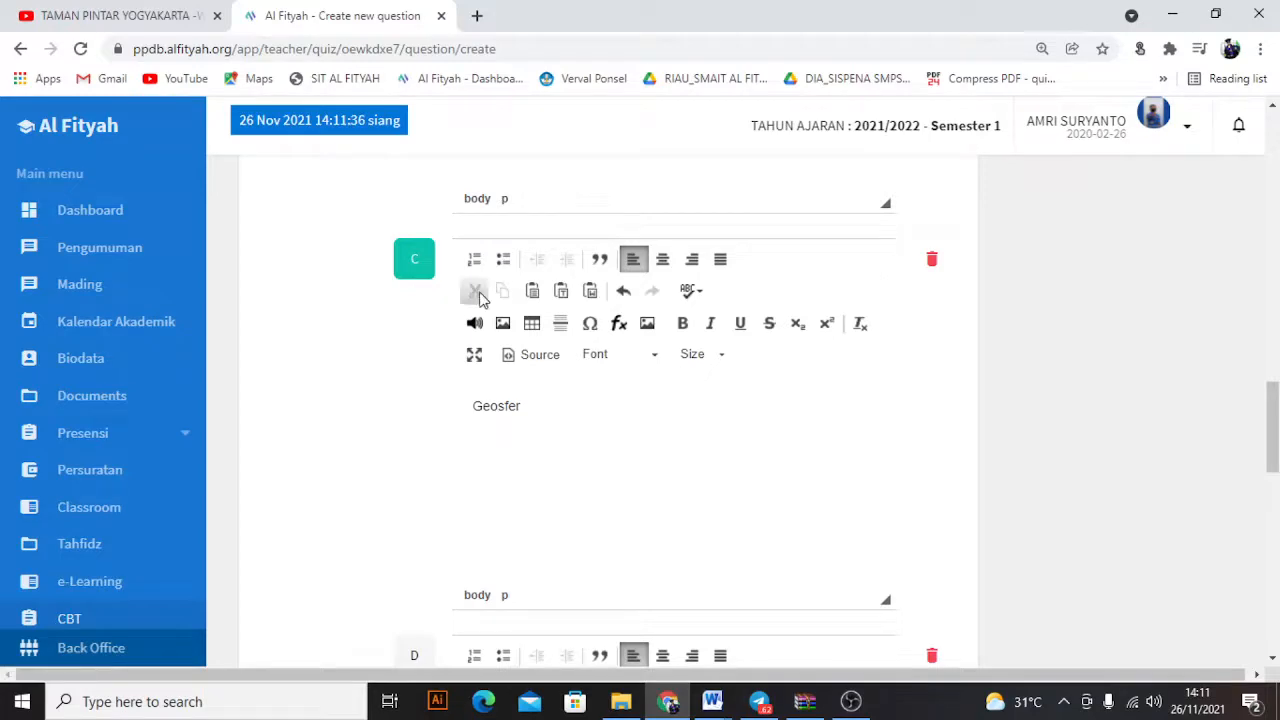
scroll(475, 295, "down", 8)
scroll(1071, 409, "up", 10)
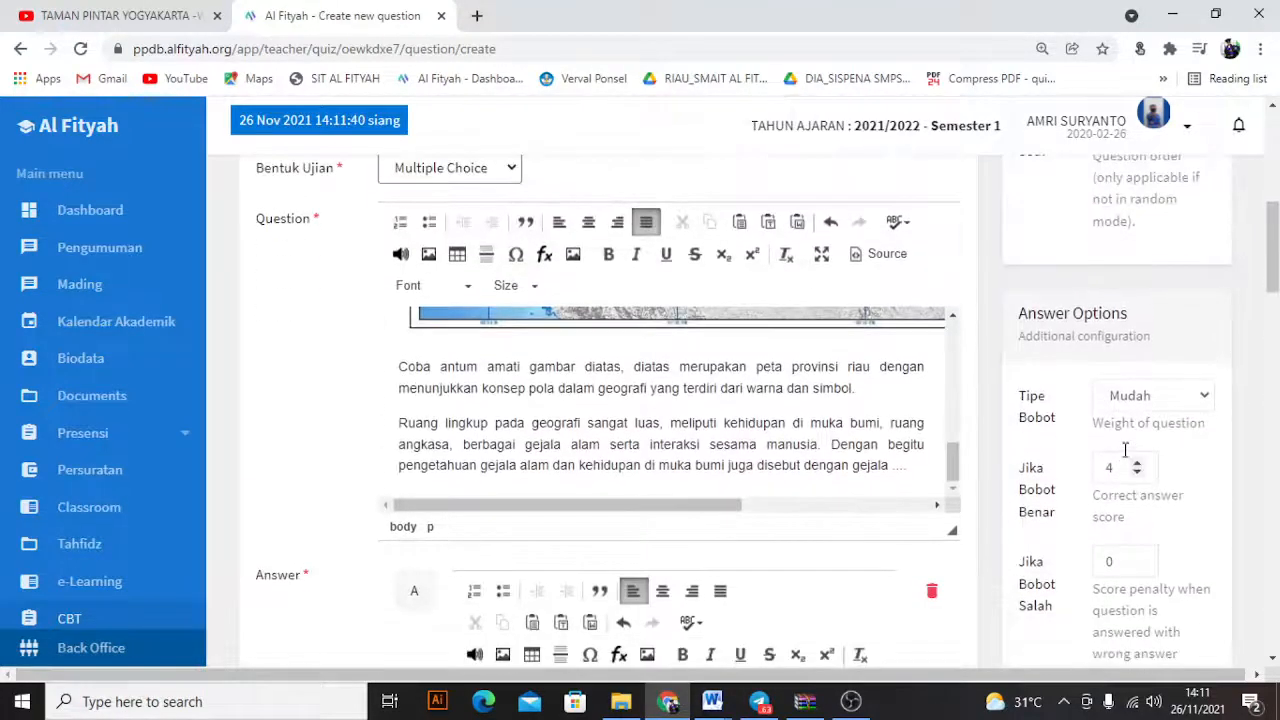
scroll(1060, 409, "down", 6)
scroll(409, 340, "down", 8)
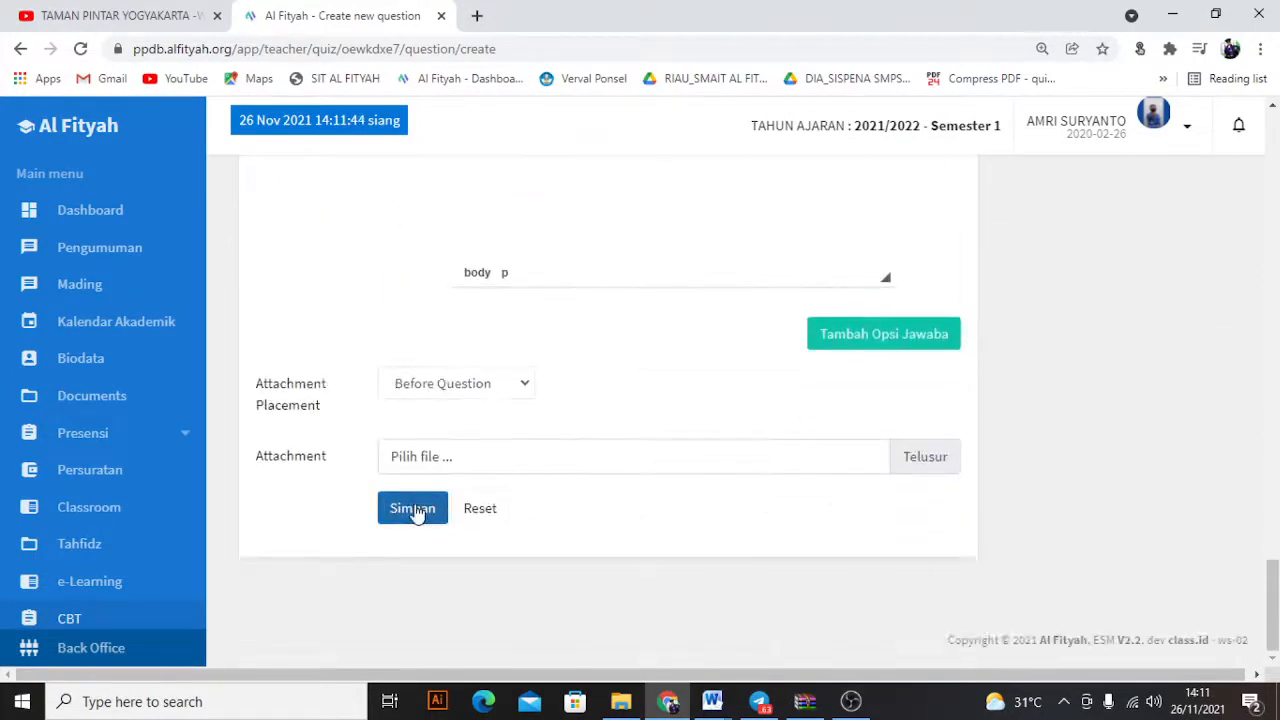
left_click(416, 513)
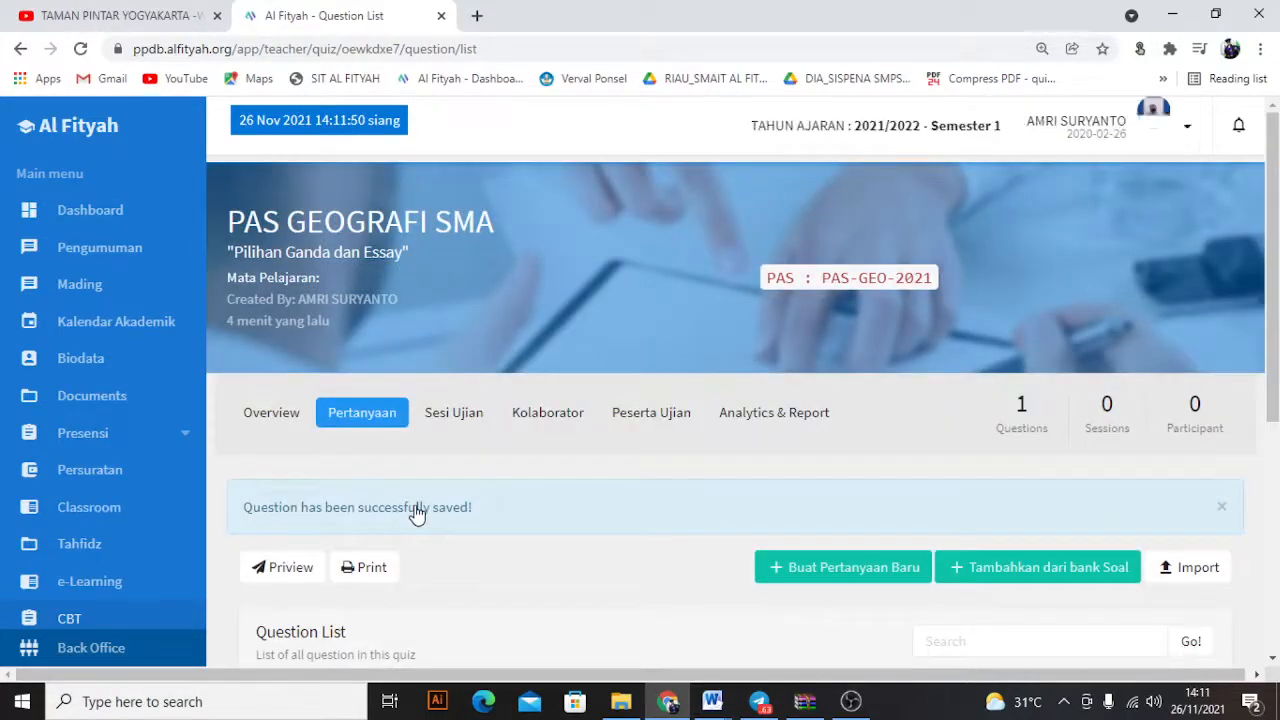
Check the saved question in the question list and start creating a new question.
scroll(808, 490, "down", 4)
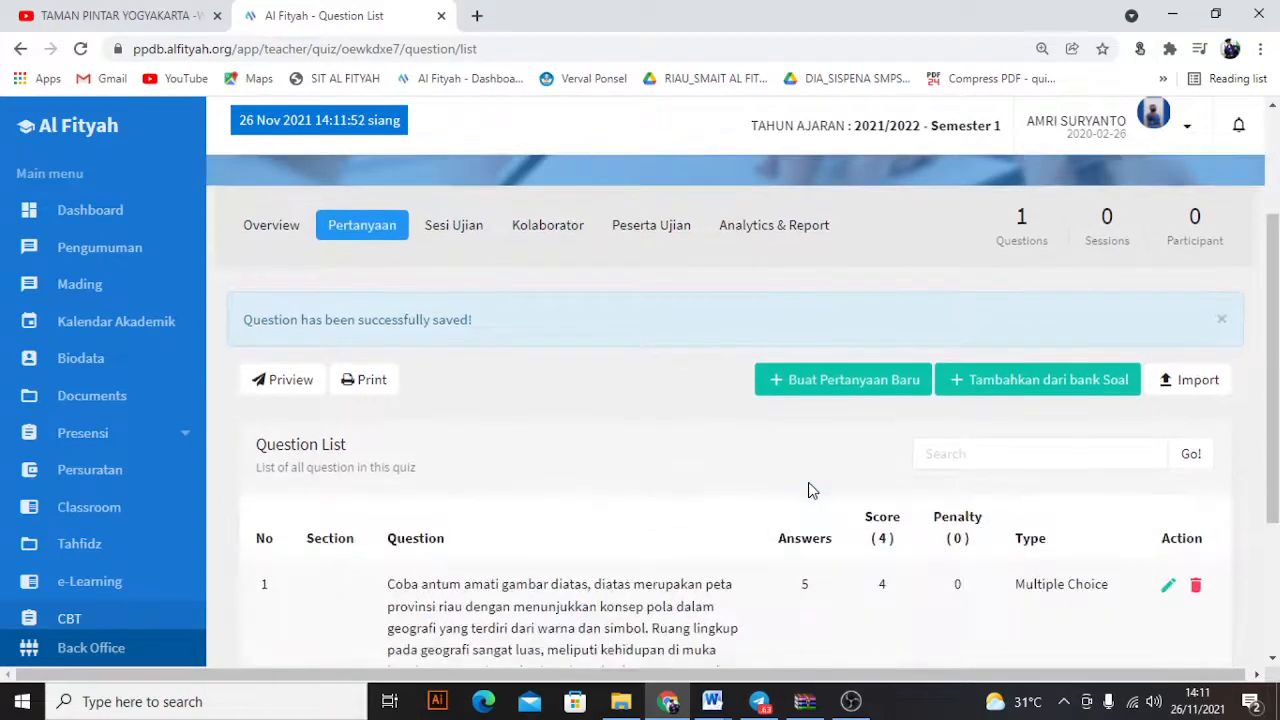
scroll(256, 325, "up", 1)
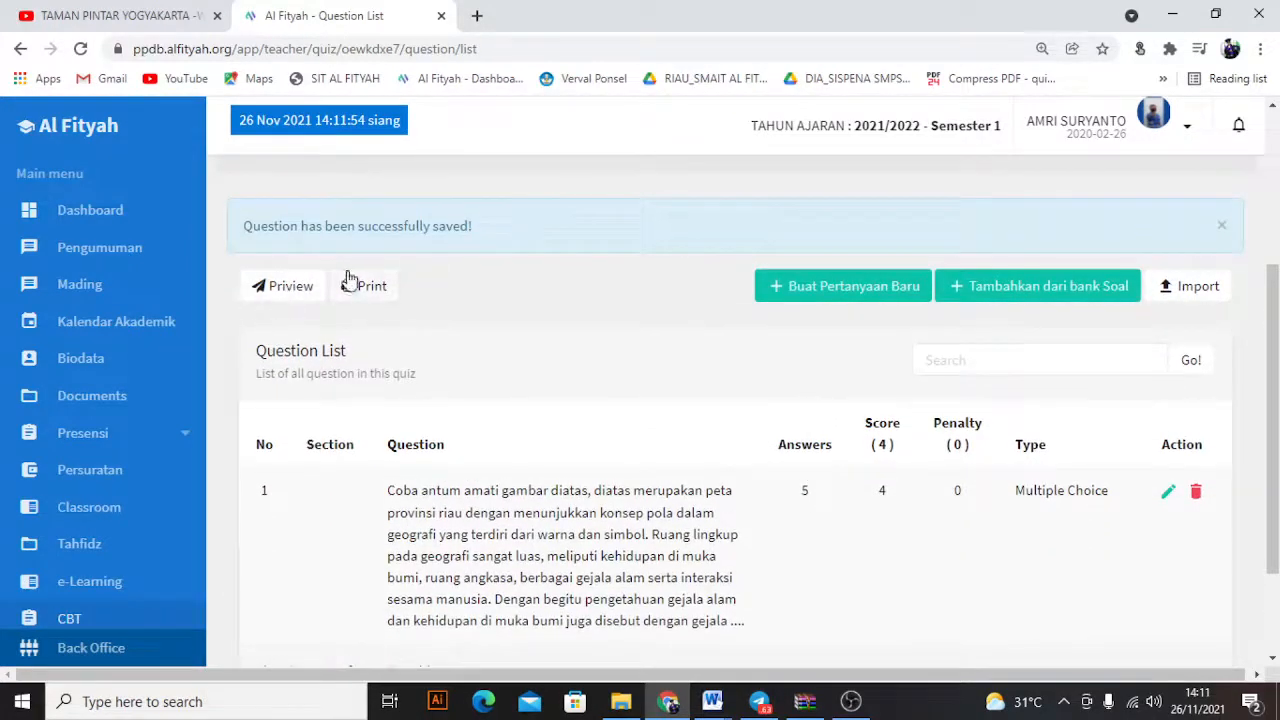
scroll(380, 300, "up", 1)
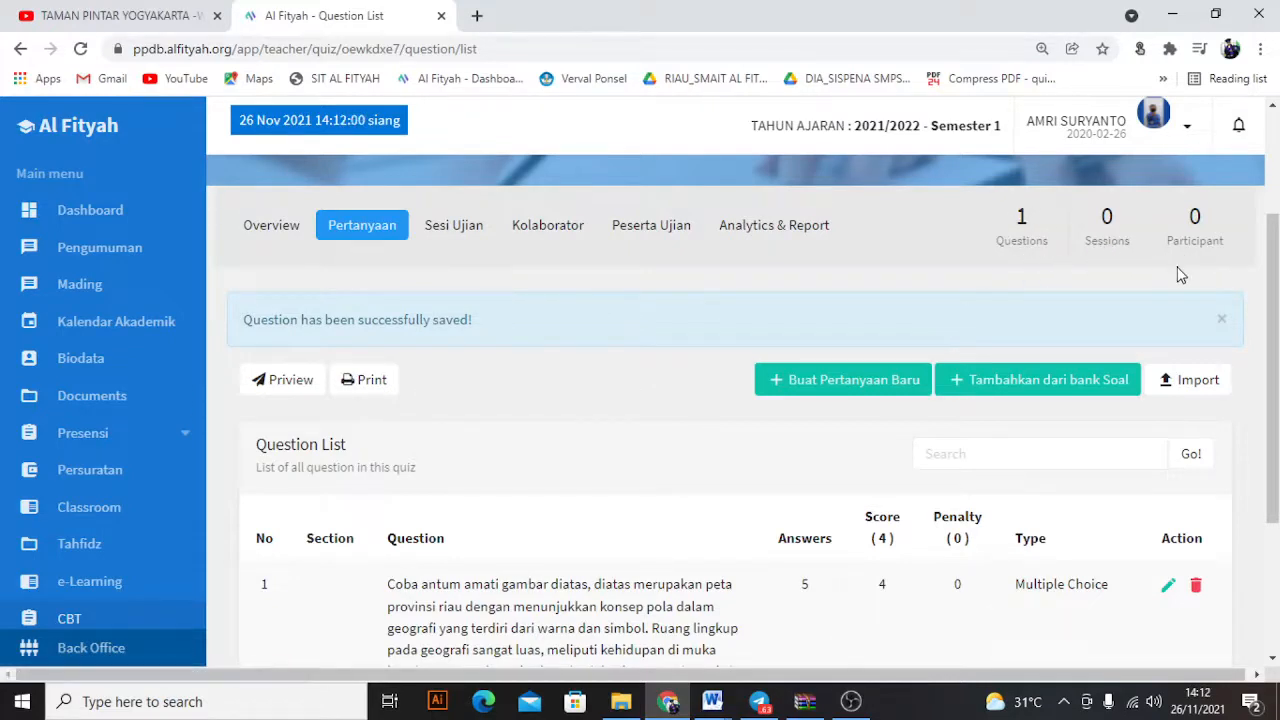
scroll(403, 389, "down", 1)
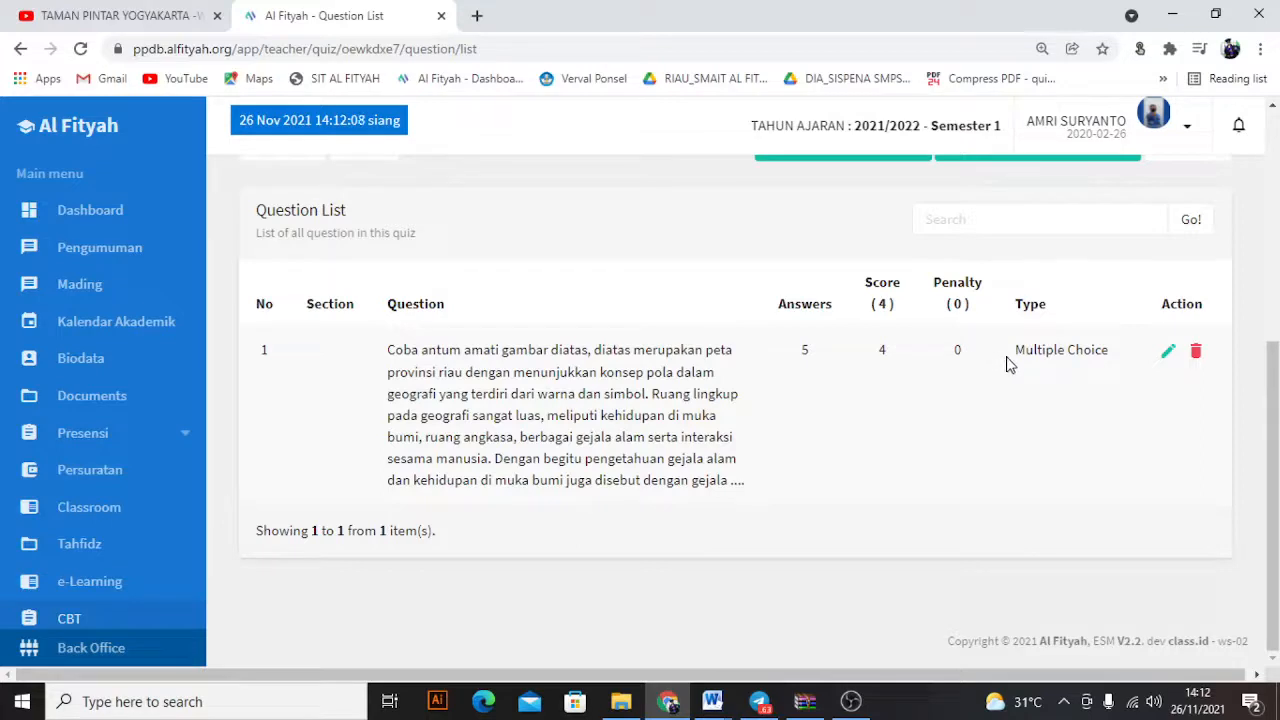
scroll(1060, 380, "up", 1)
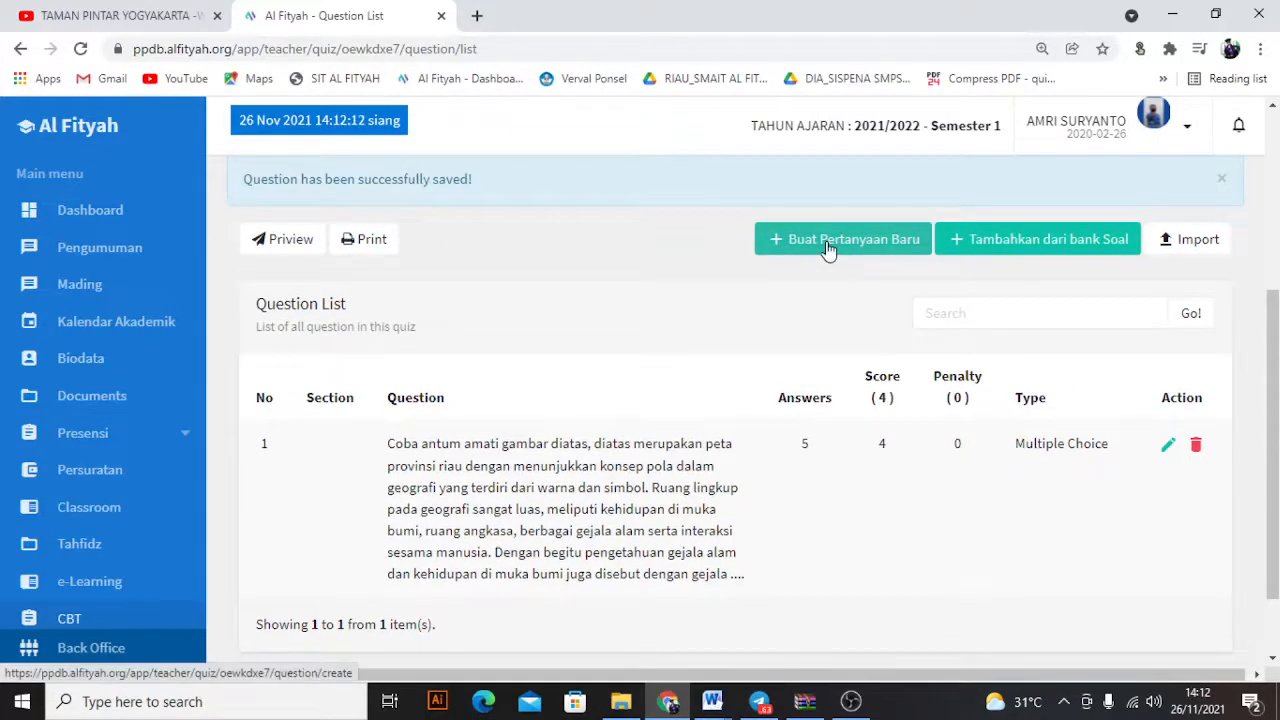
left_click(826, 248)
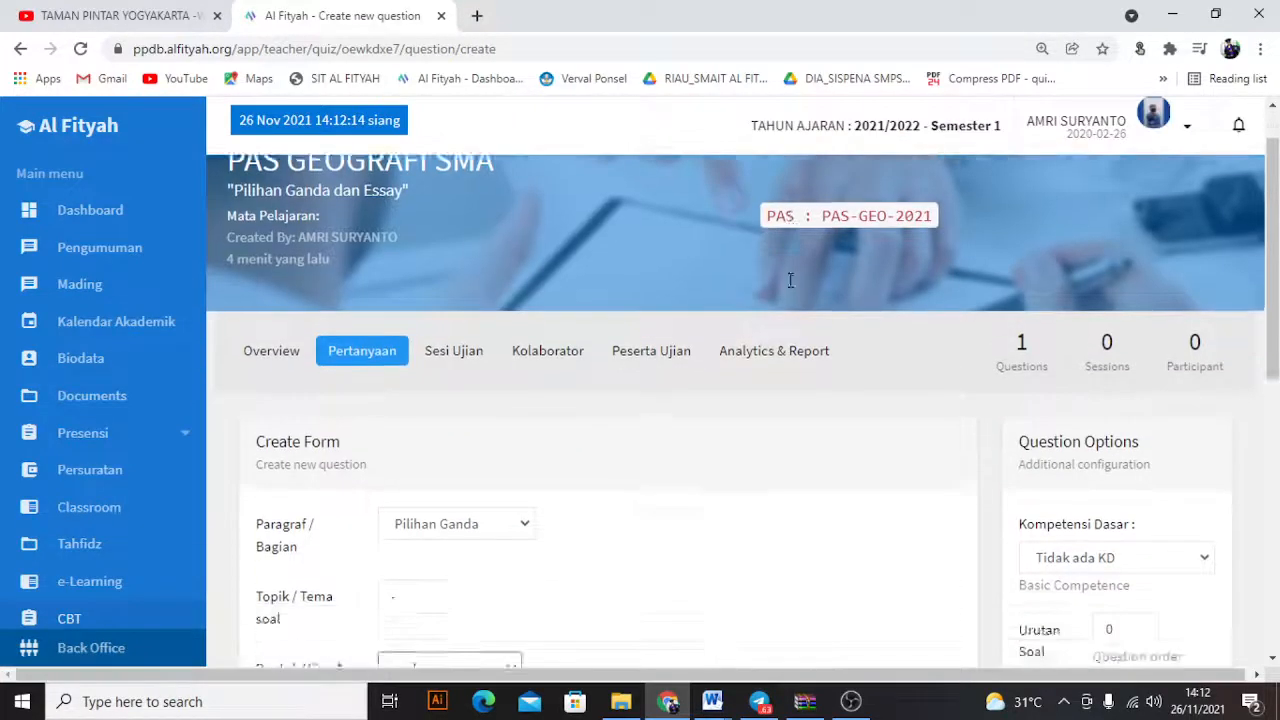
Set the new question's section to Pilihan Ganda, topic to "- PAS GEOGRAFI 2021" and exam form to Multiple Choice.
scroll(790, 280, "down", 1)
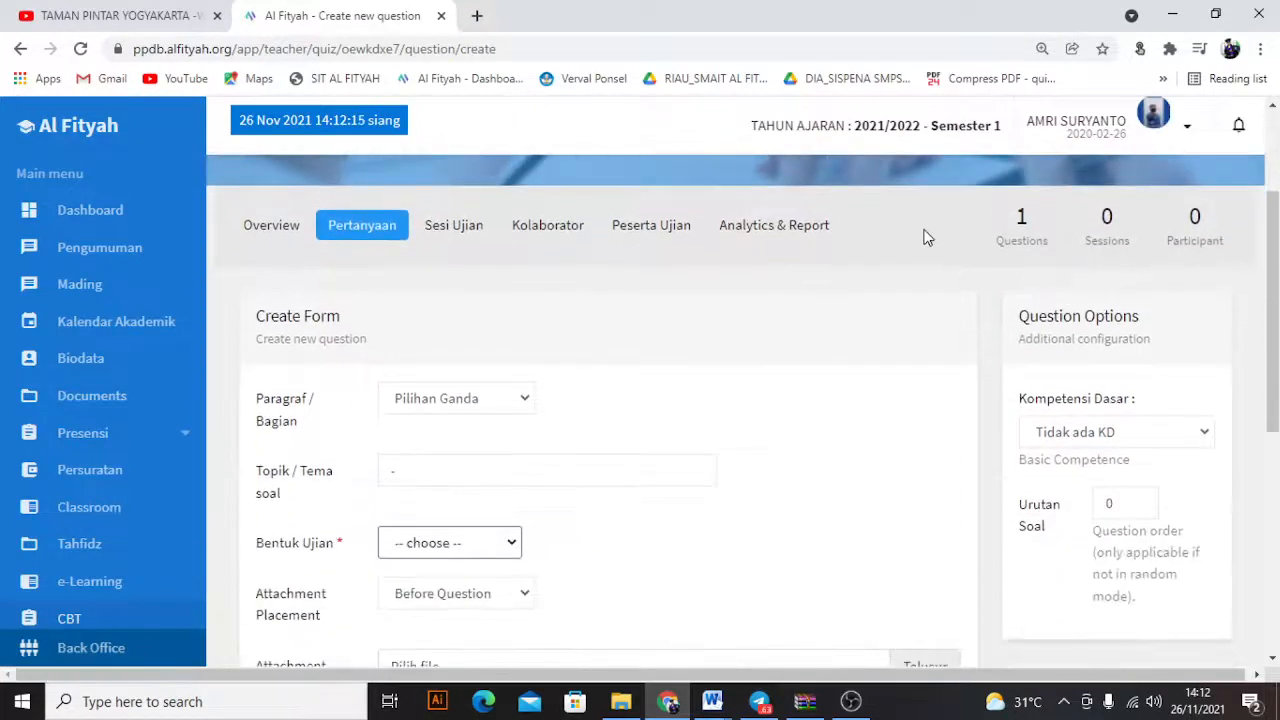
left_click(500, 396)
left_click(491, 423)
left_click(447, 472)
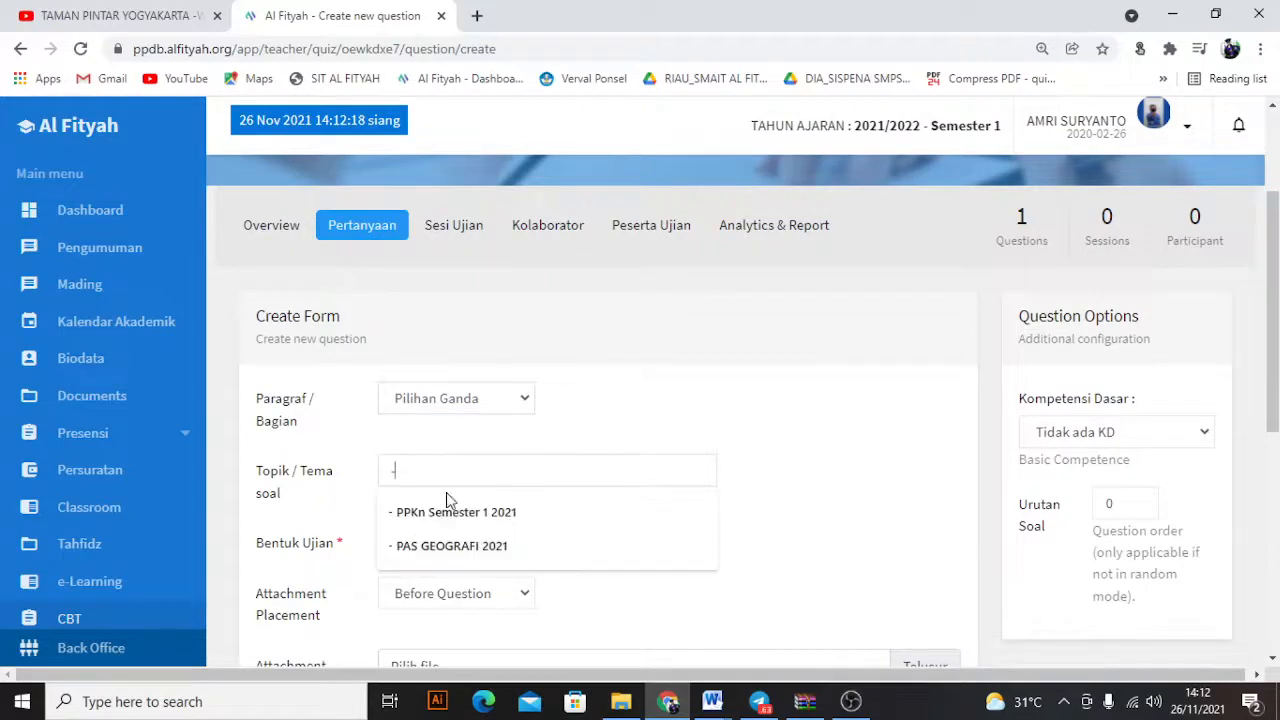
left_click(446, 544)
scroll(486, 503, "down", 1)
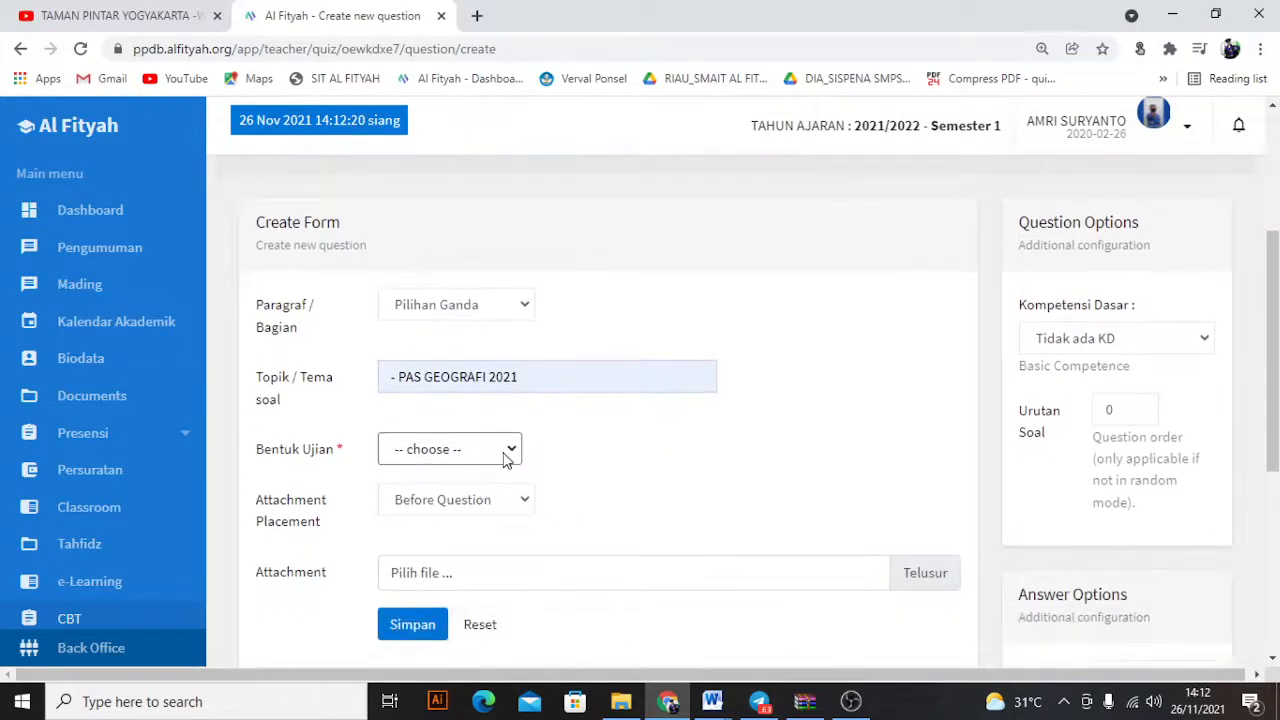
left_click(505, 452)
left_click(480, 512)
Set the question order to 2 and the weight type to Sulit.
scroll(548, 468, "down", 1)
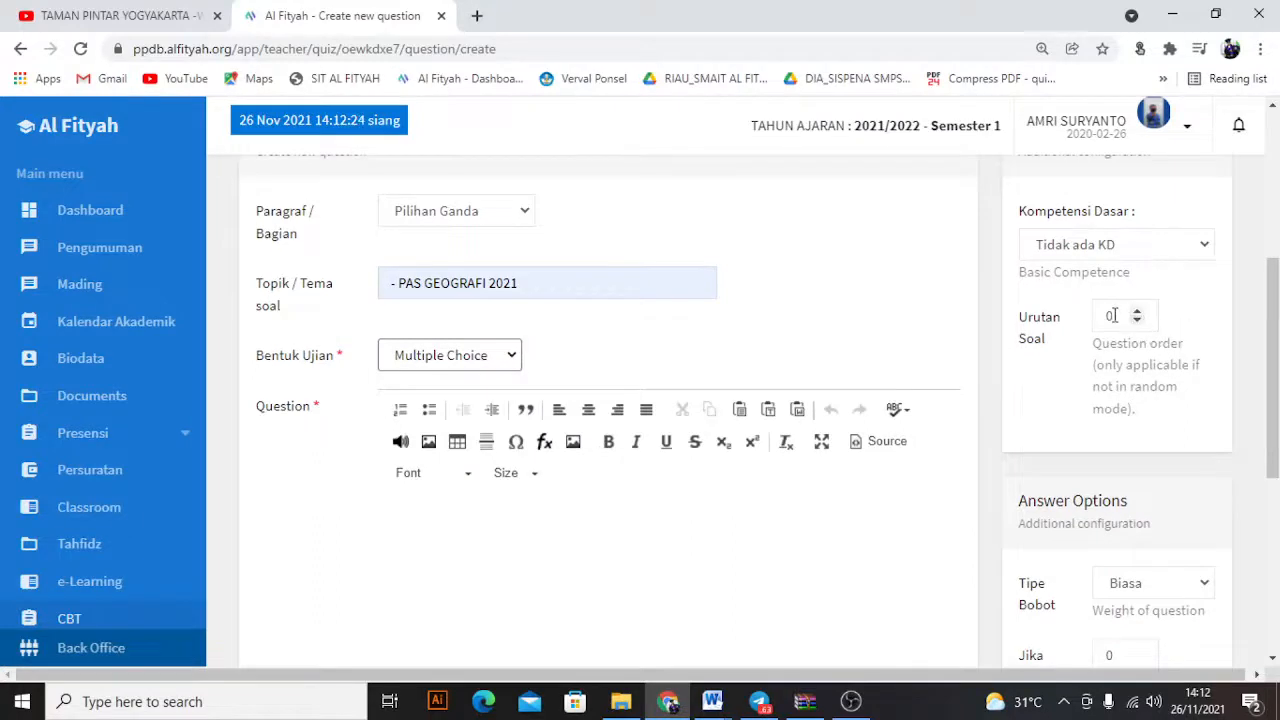
left_click_drag(1112, 316, 1104, 316)
scroll(1168, 348, "down", 2)
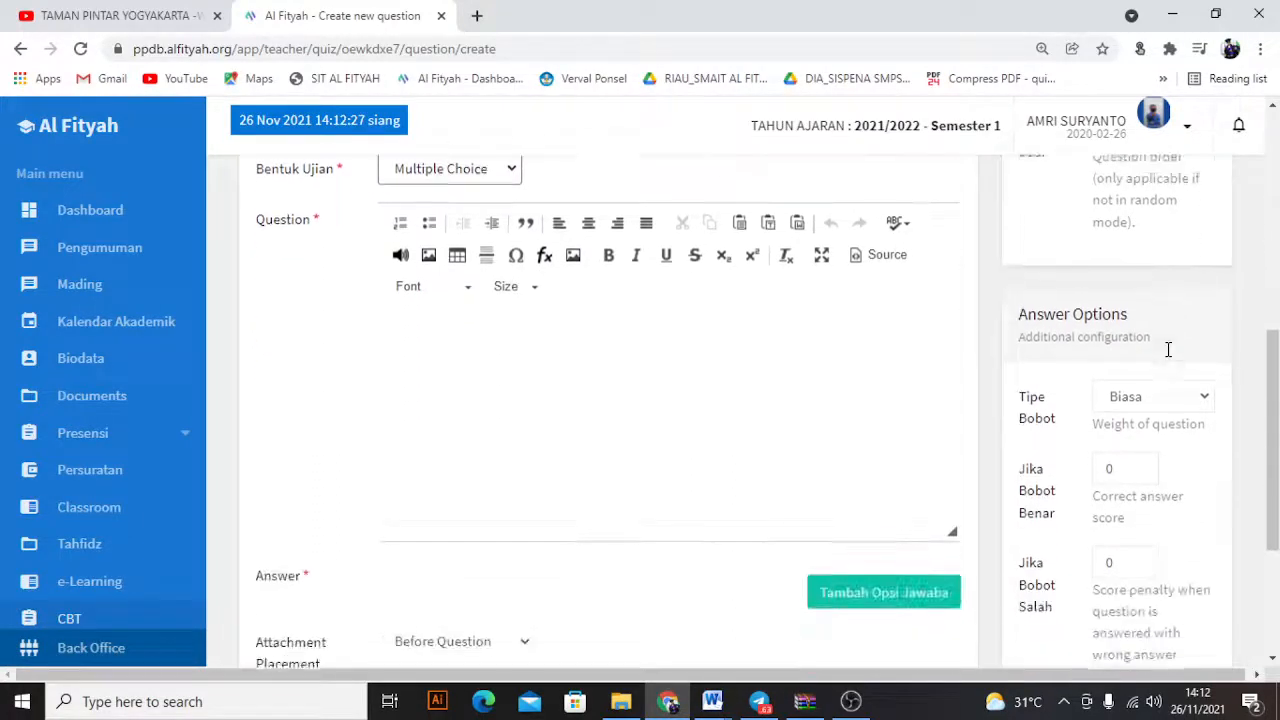
left_click(1205, 399)
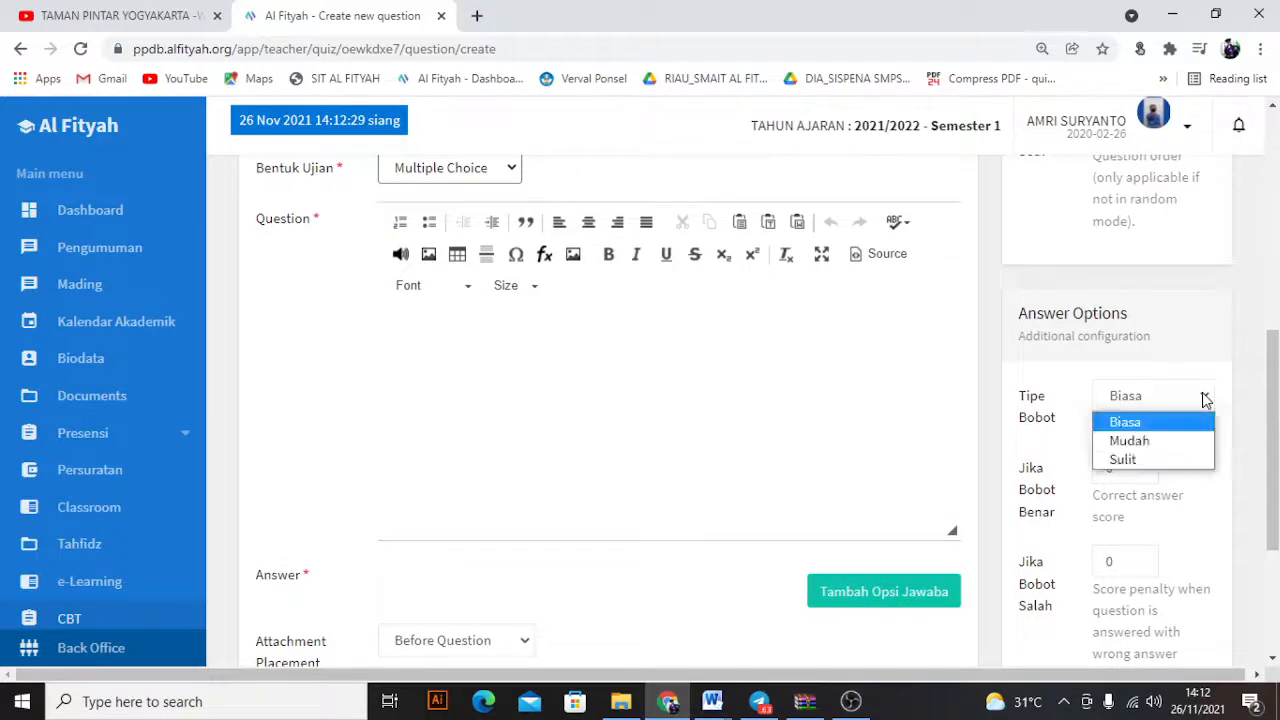
left_click(1150, 459)
scroll(537, 374, "down", 2)
scroll(543, 380, "up", 3)
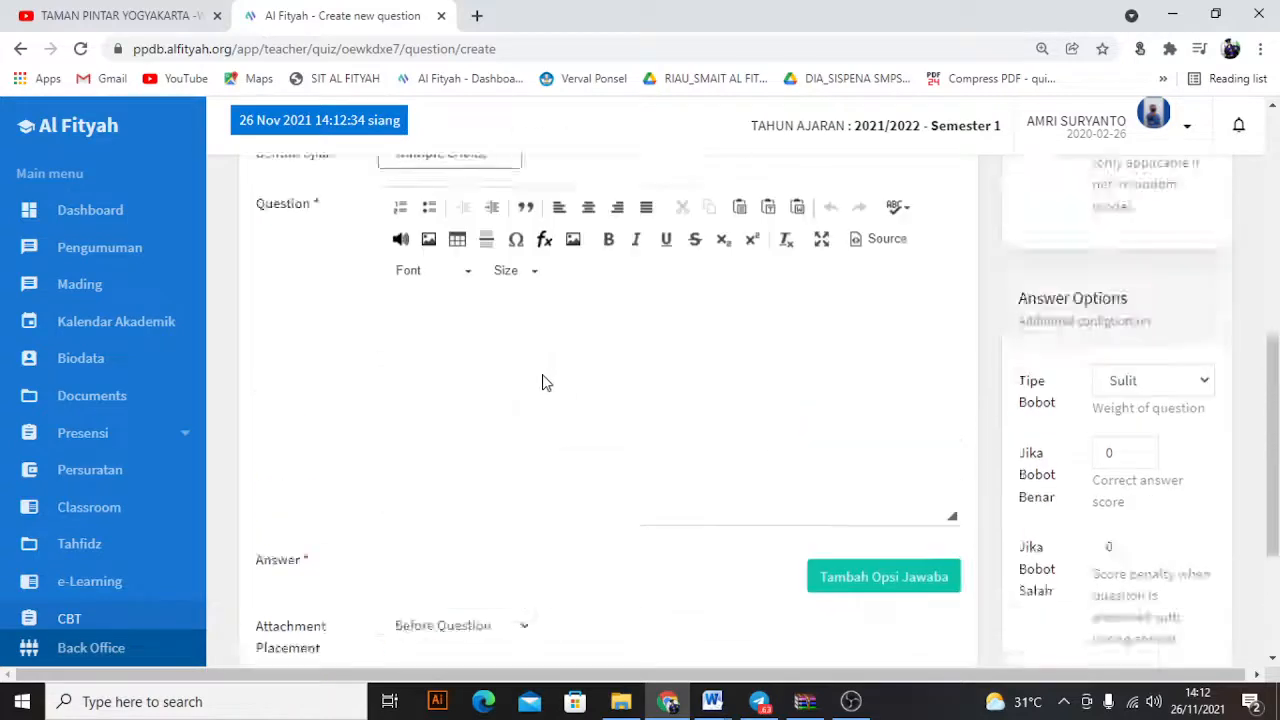
Copy the second question's text, from "Perhatikan pernyataan berikut !" to "ditunjukkan pada nomor ....", from the Word document into the question editor.
left_click(429, 444)
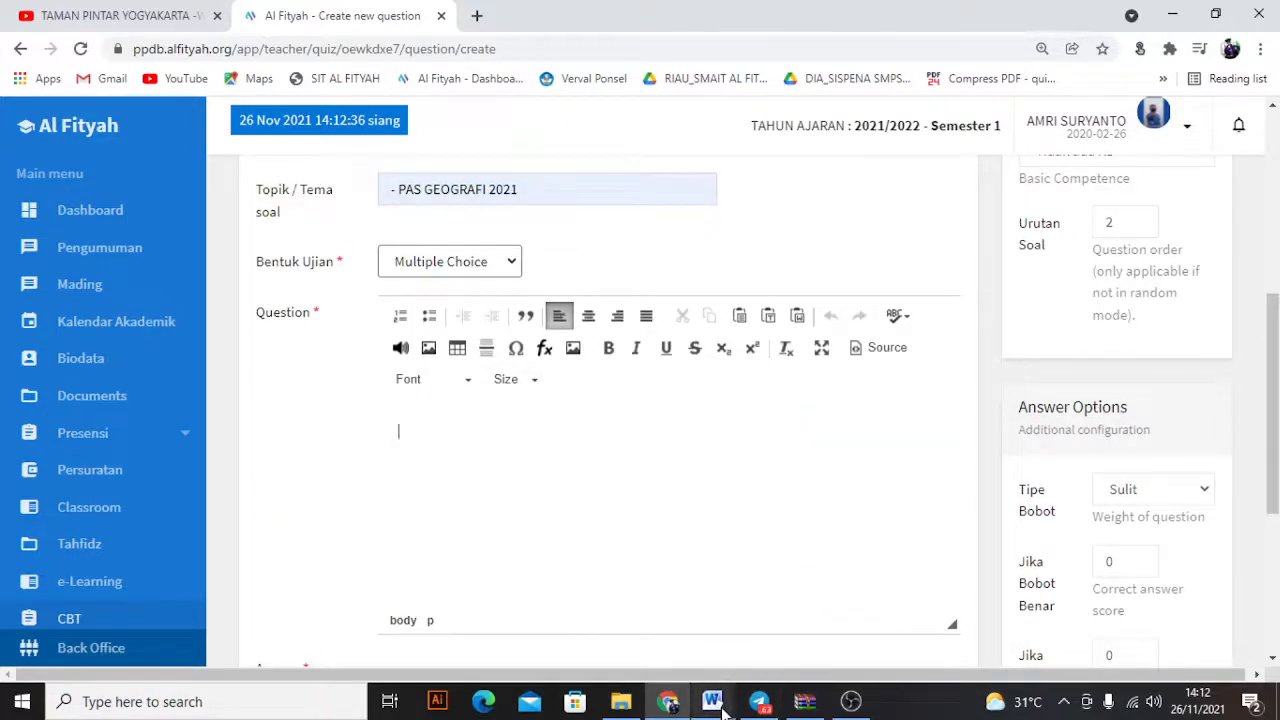
mouse_move(722, 706)
left_click(765, 615)
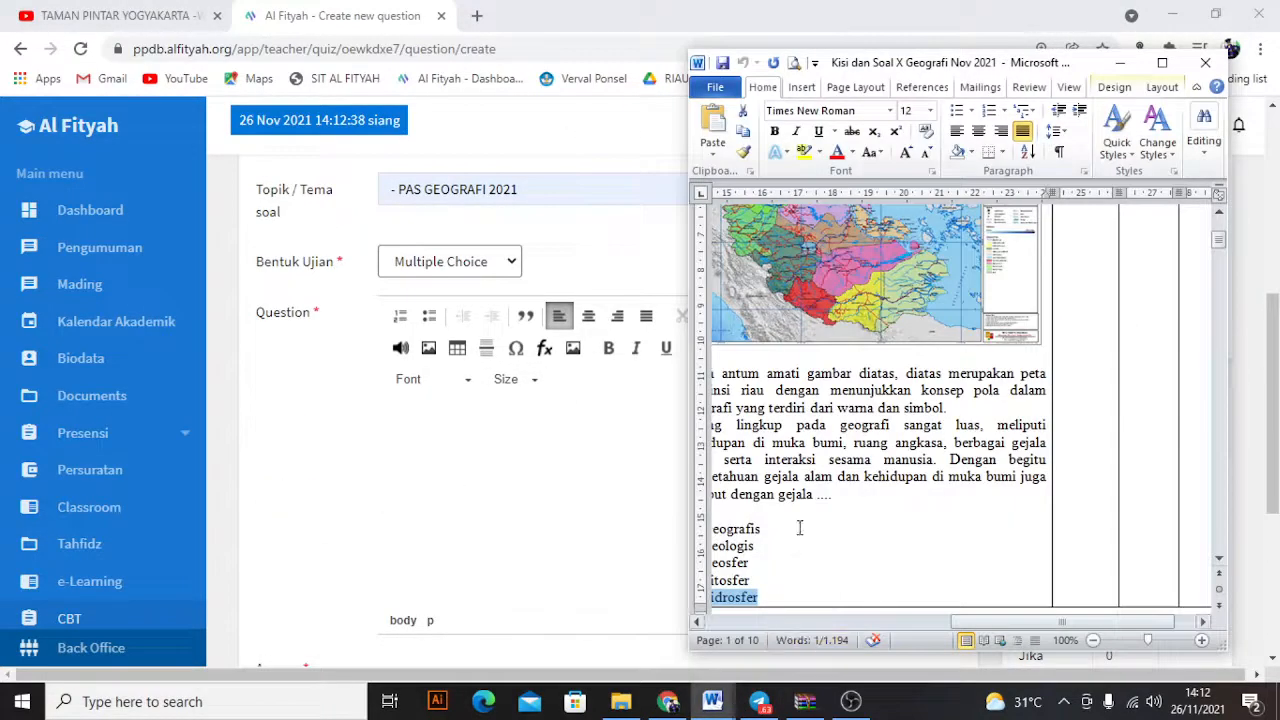
scroll(800, 528, "down", 6)
scroll(805, 520, "down", 3)
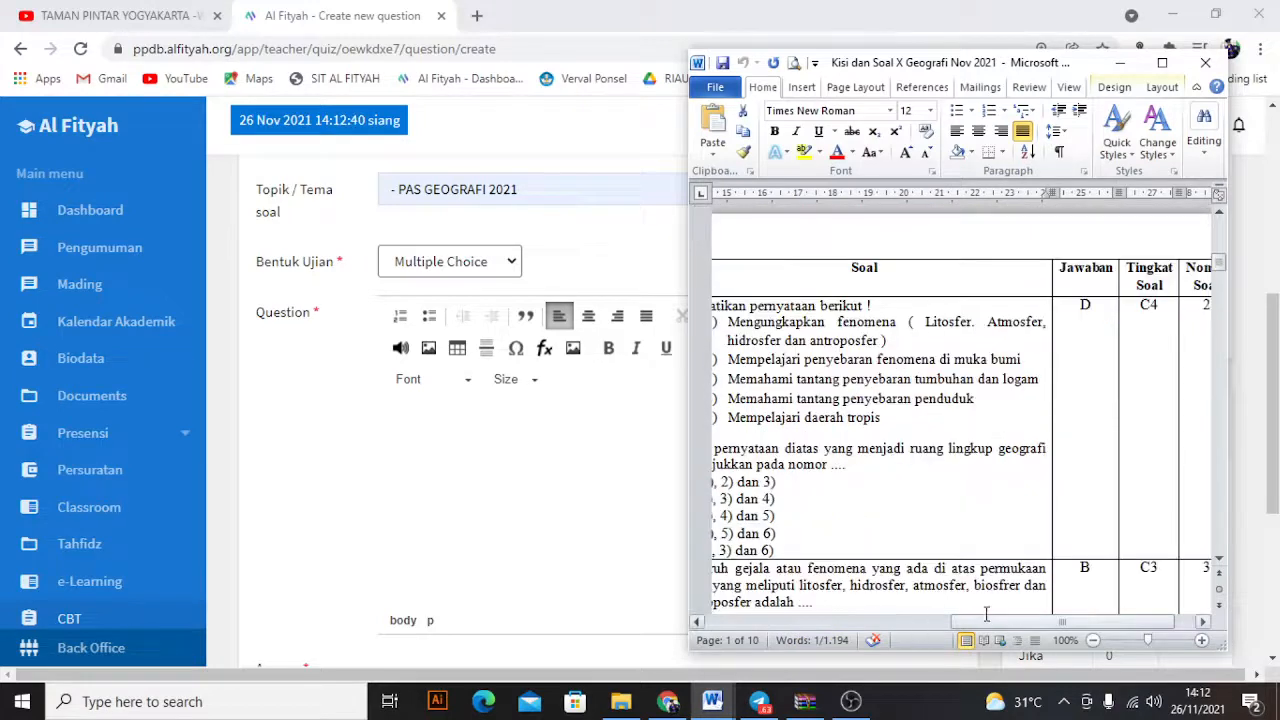
left_click_drag(984, 627, 920, 622)
left_click_drag(918, 482, 923, 431)
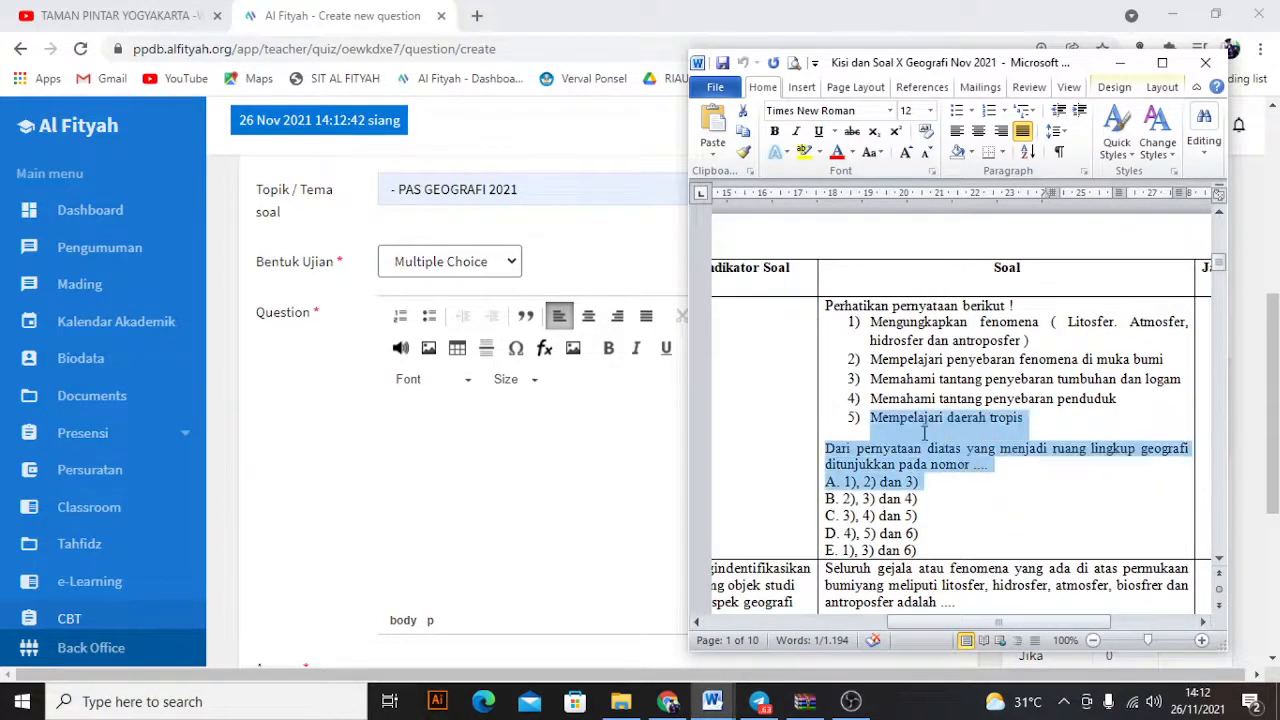
left_click_drag(1010, 470, 835, 306)
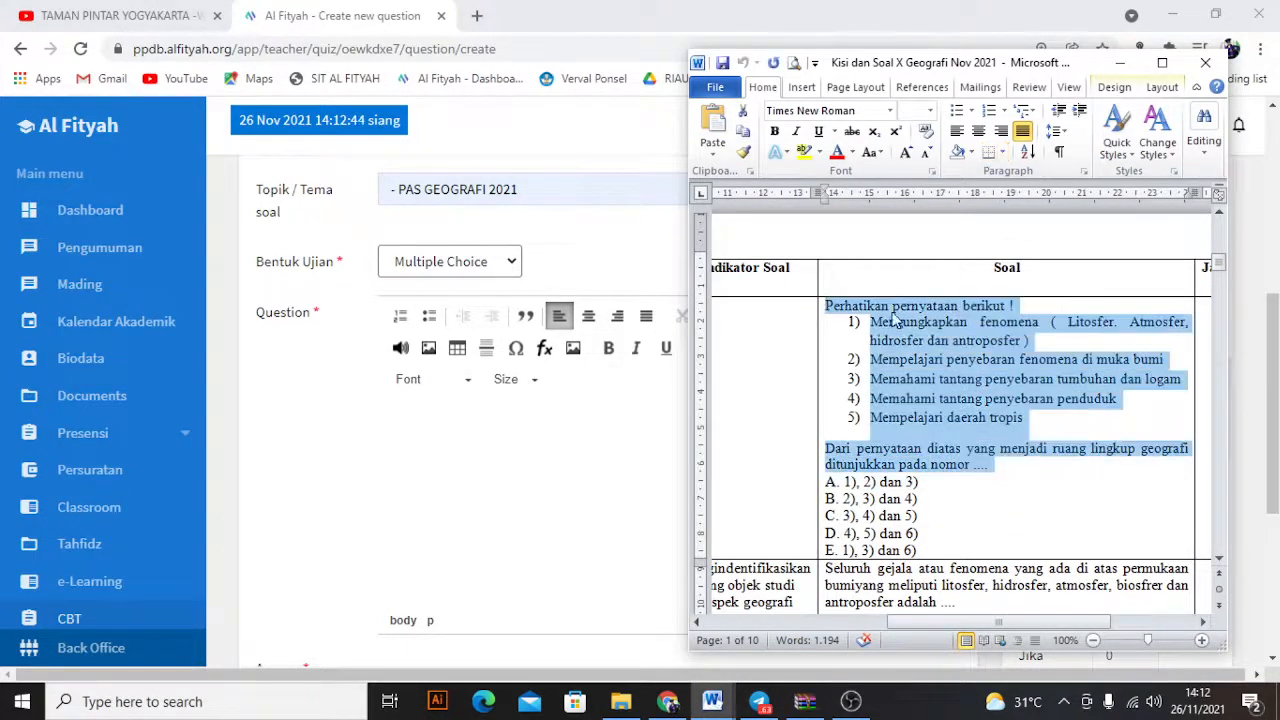
left_click(640, 464)
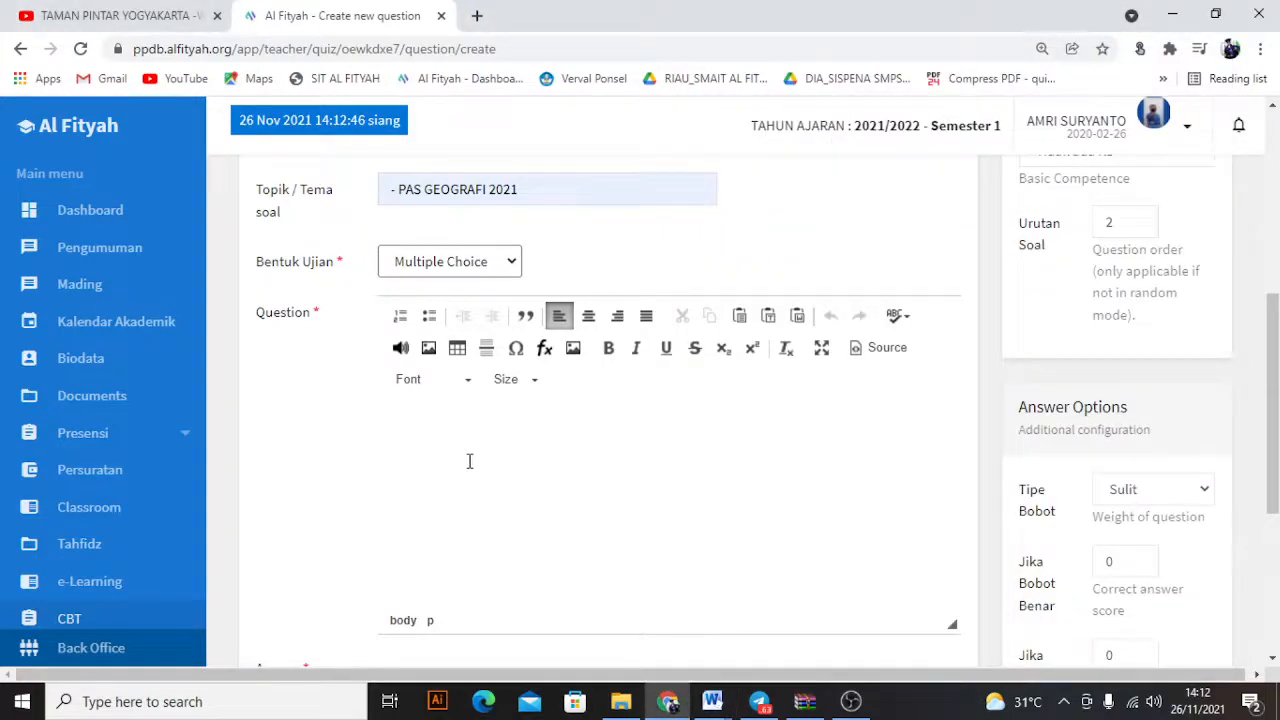
key("ctrl+v")
Remove the formatting from the whole pasted question text and check the numbered statements.
scroll(580, 505, "down", 1)
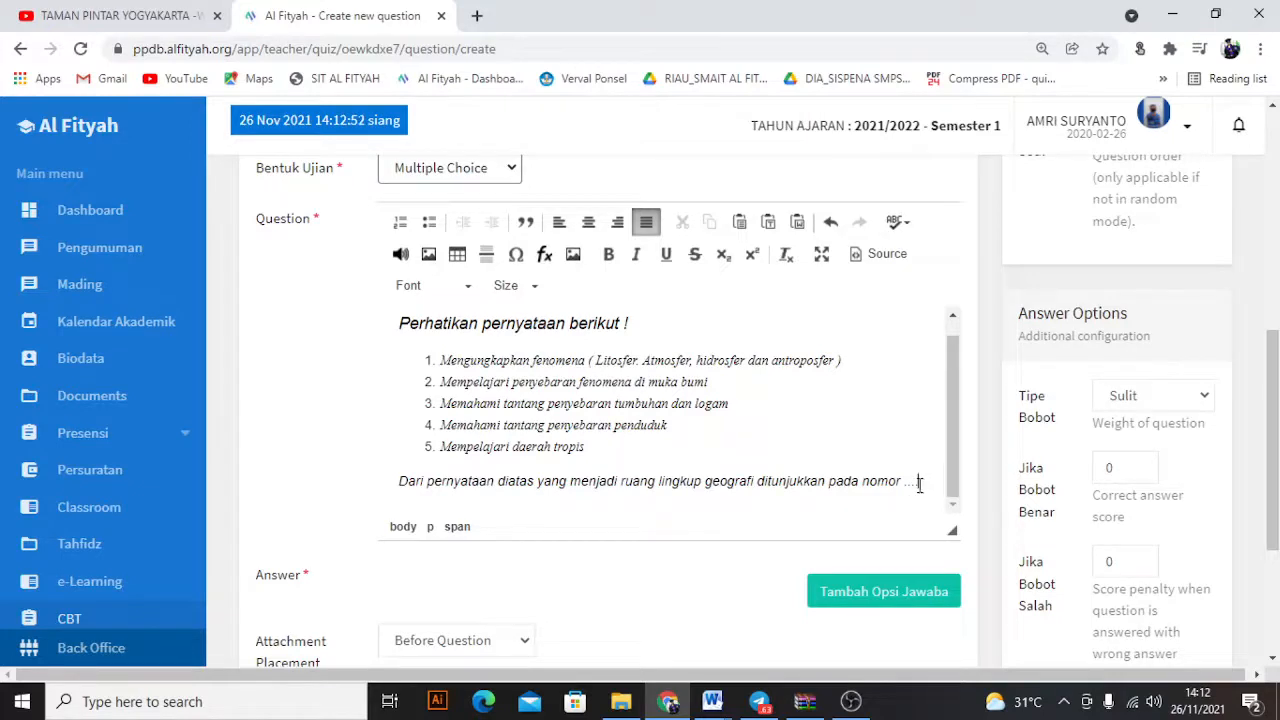
left_click_drag(918, 482, 405, 323)
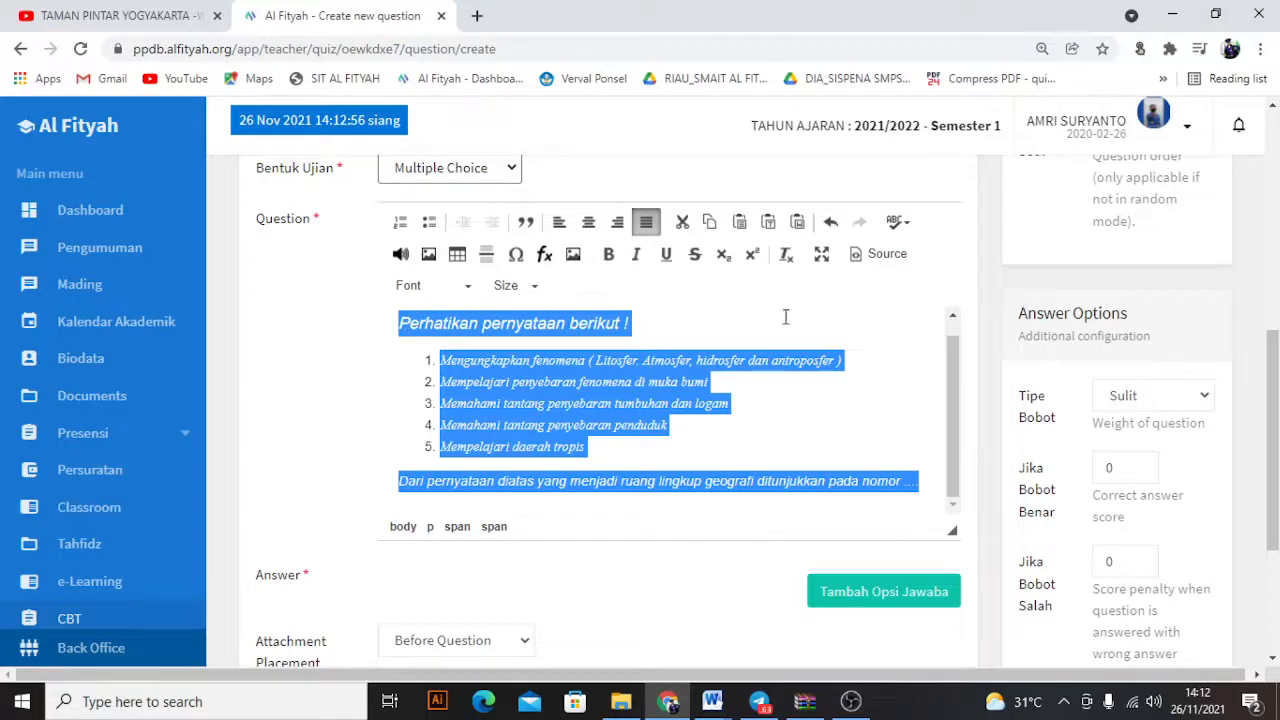
left_click(787, 257)
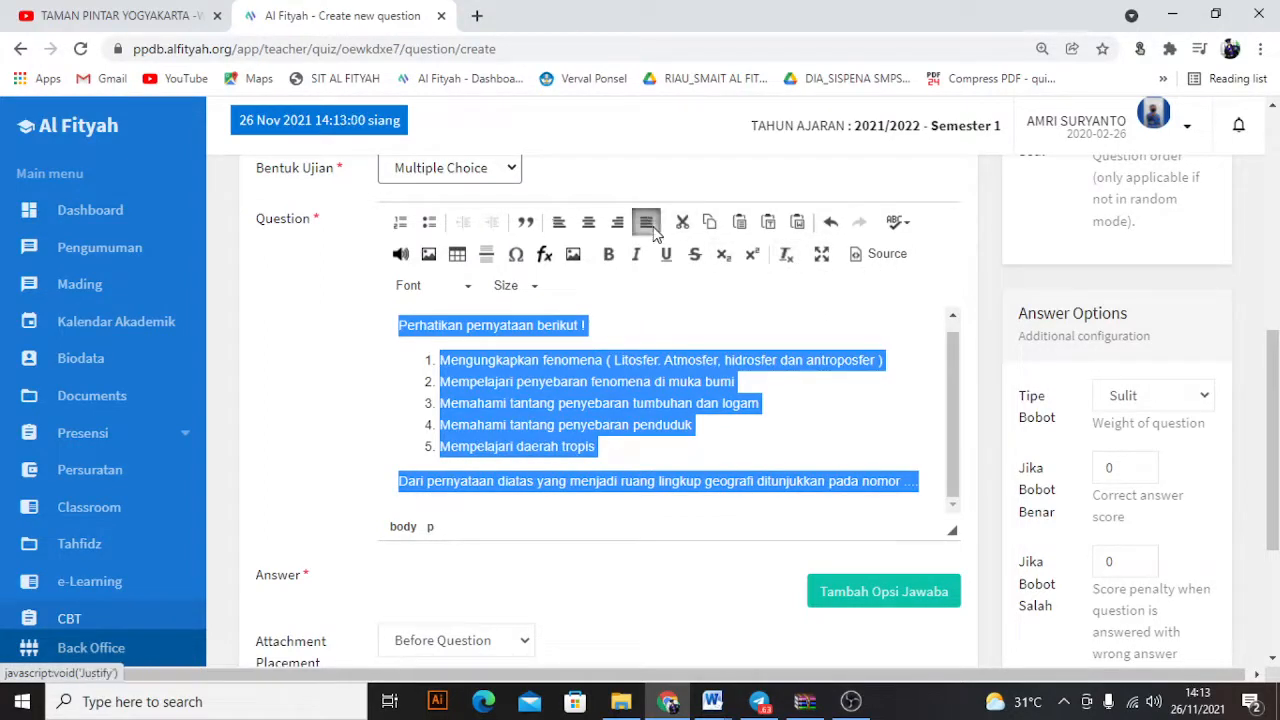
left_click(634, 360)
scroll(700, 415, "down", 1)
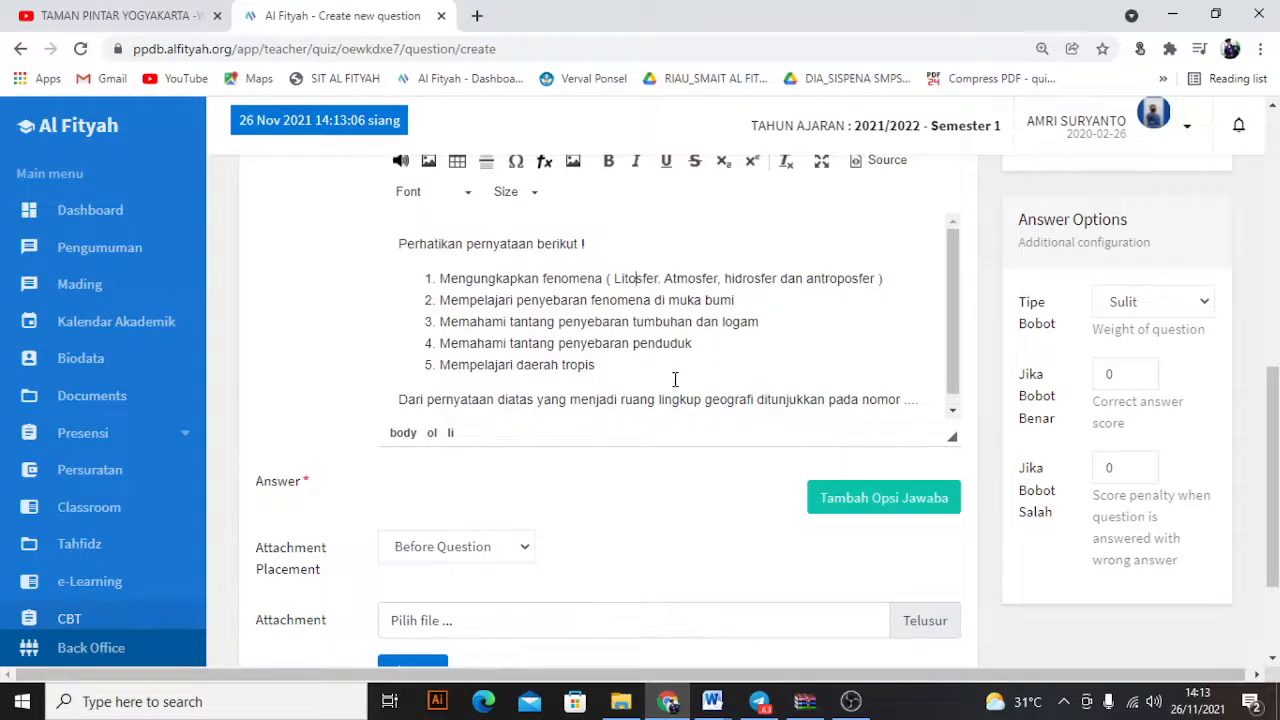
scroll(674, 378, "up", 1)
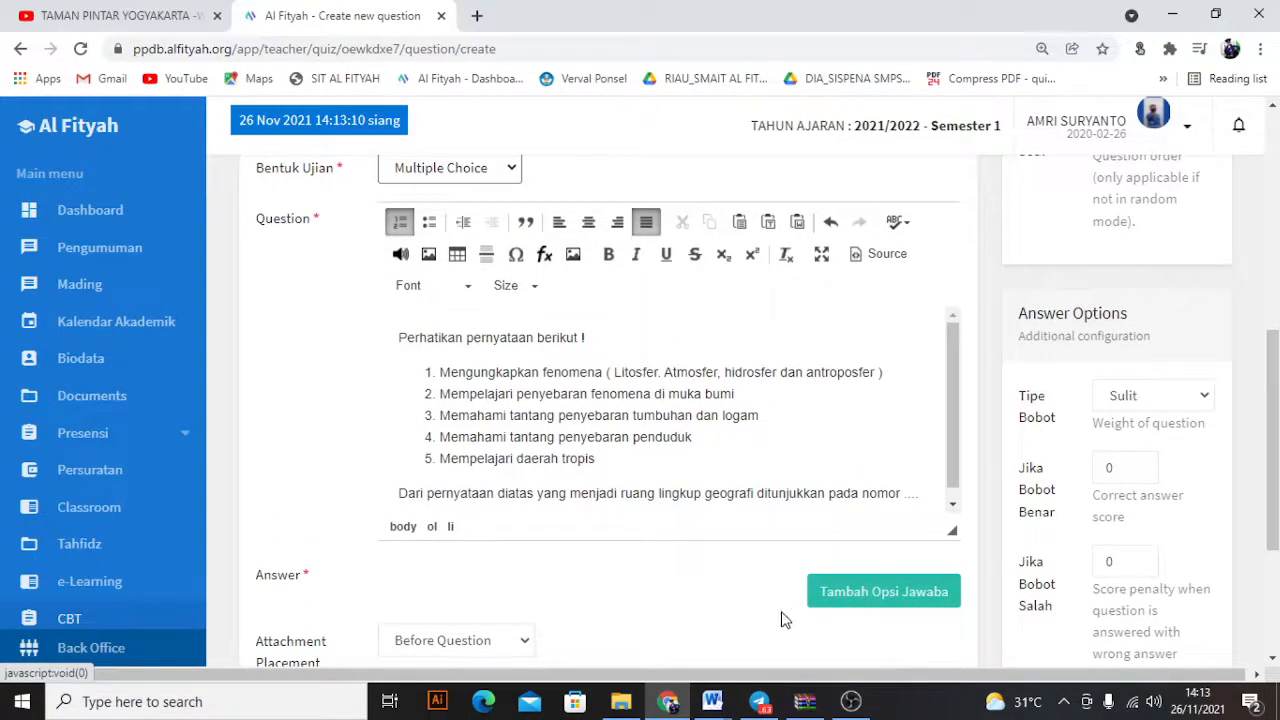
Add answer option A and fill it with "1), 2) dan 3)" copied from the Word document.
scroll(577, 579, "down", 1)
scroll(634, 591, "down", 1)
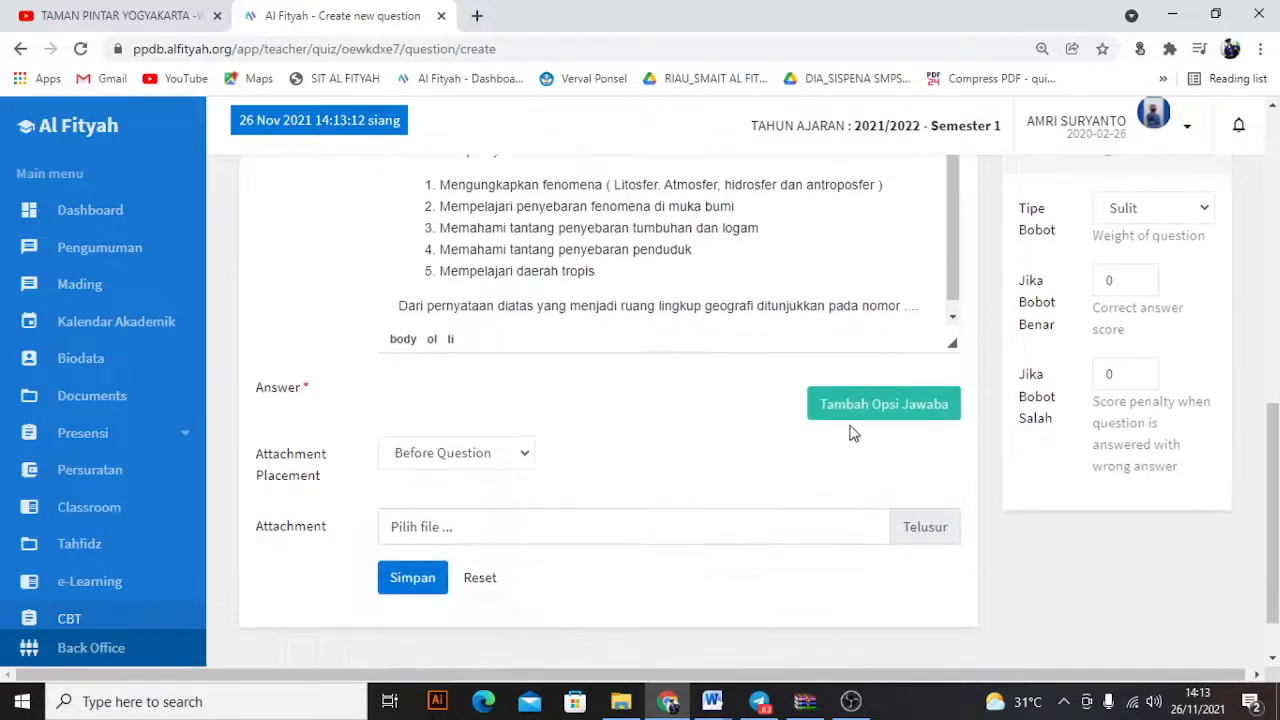
left_click(845, 410)
scroll(549, 486, "down", 3)
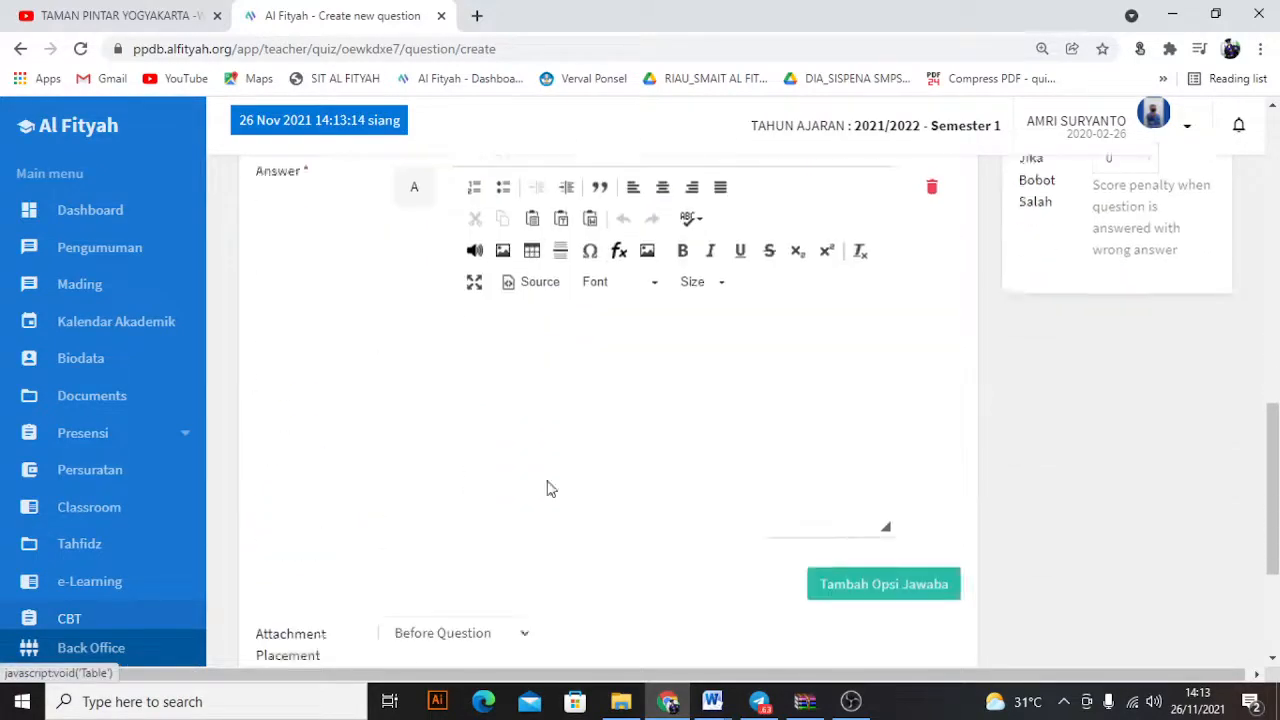
left_click(726, 700)
left_click(765, 610)
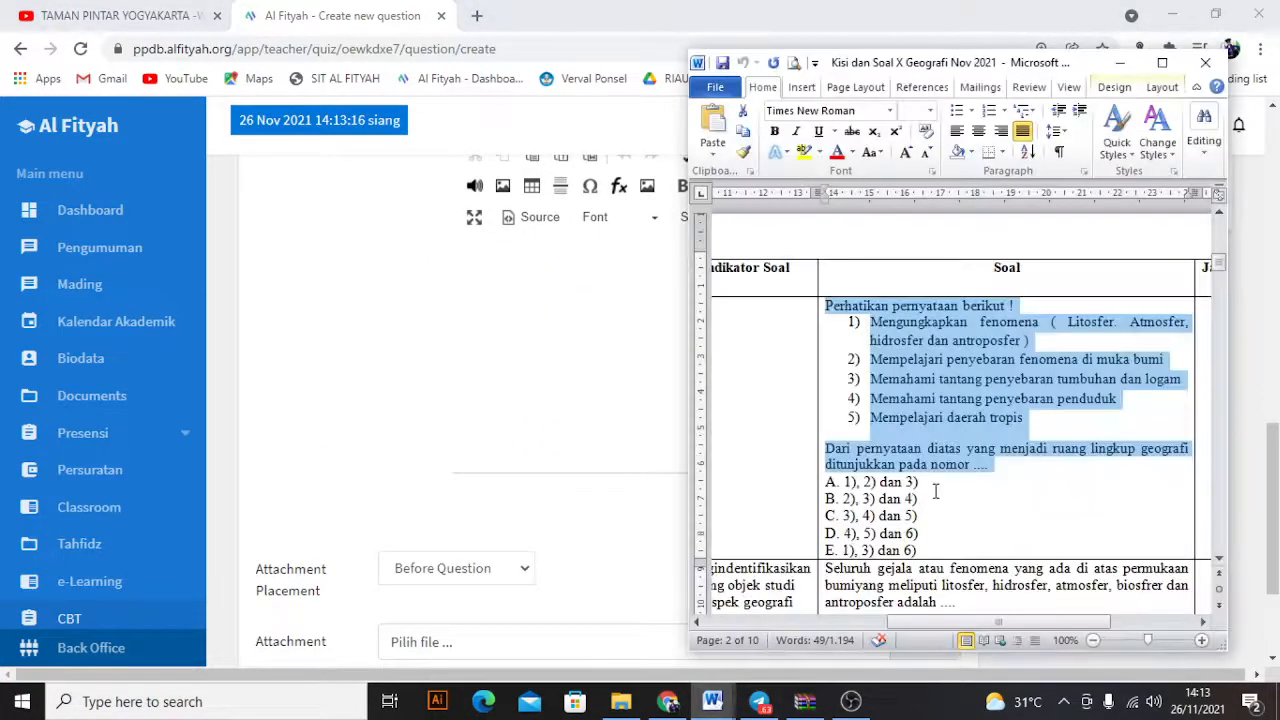
left_click_drag(918, 483, 850, 482)
key("ctrl+c")
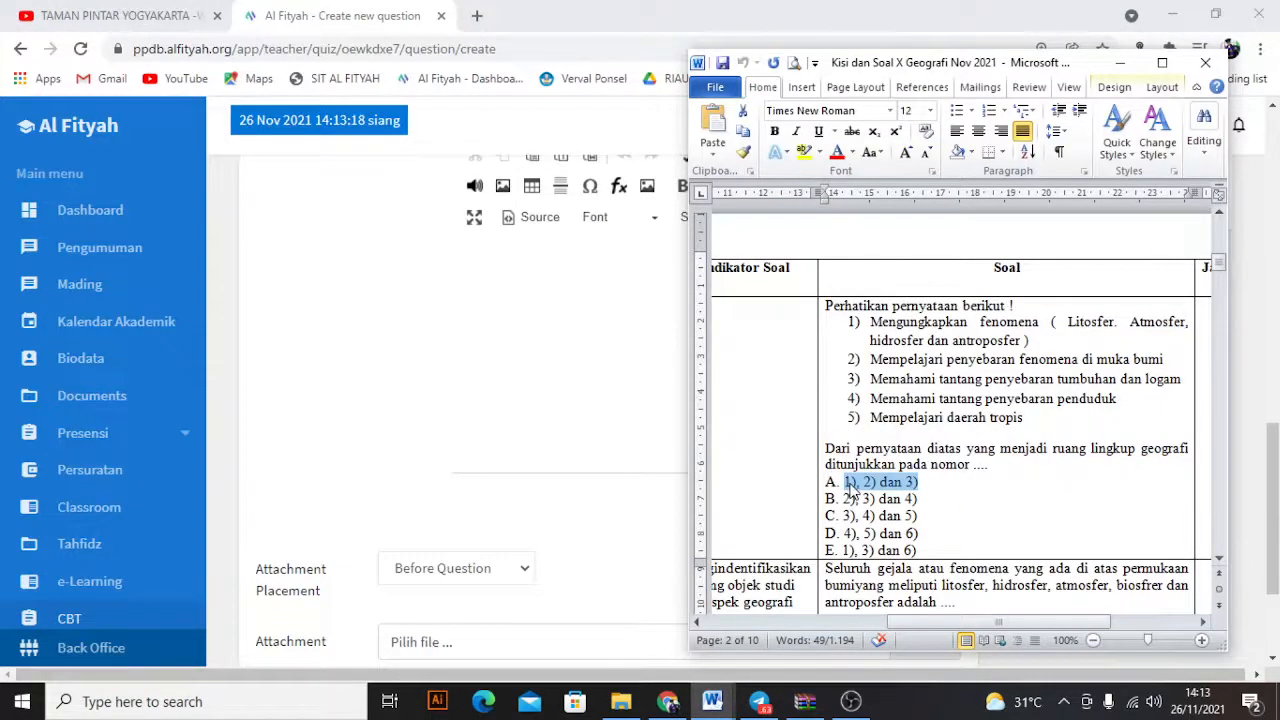
left_click(572, 392)
key("ctrl+v")
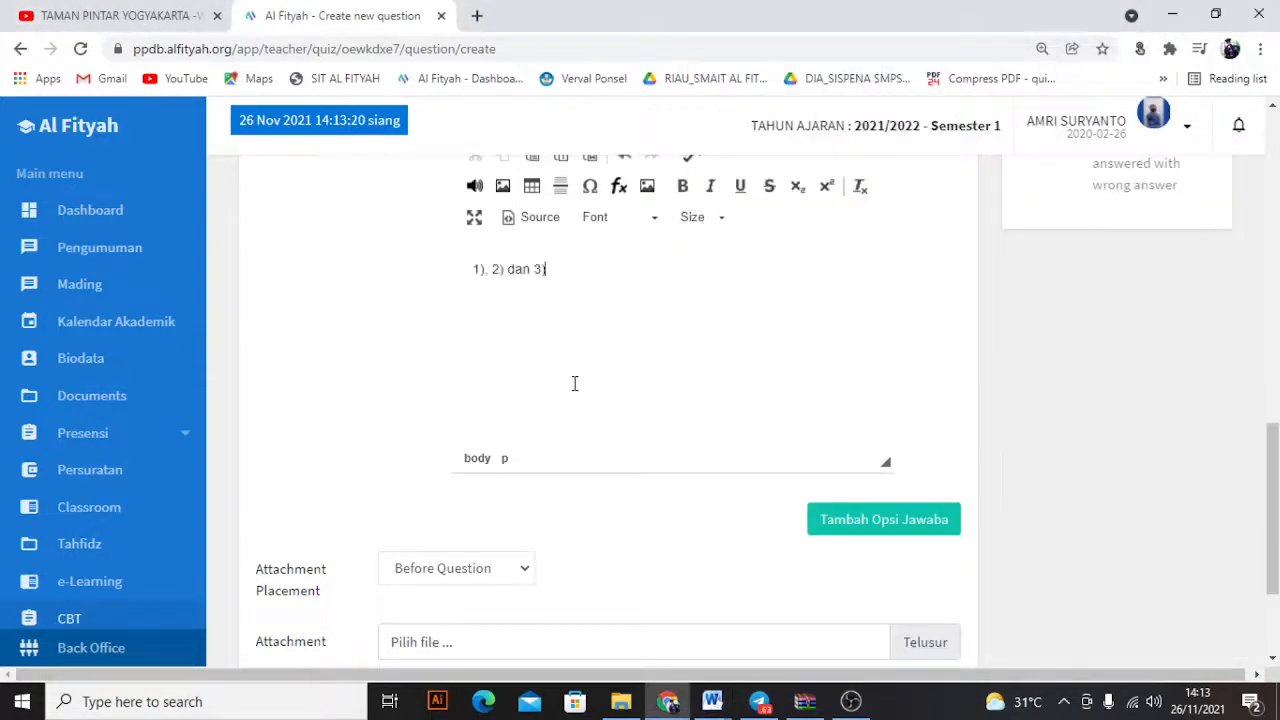
Add answer option B and fill it with "2), 3) dan 4)" copied from the Word document.
left_click(893, 522)
mouse_move(714, 694)
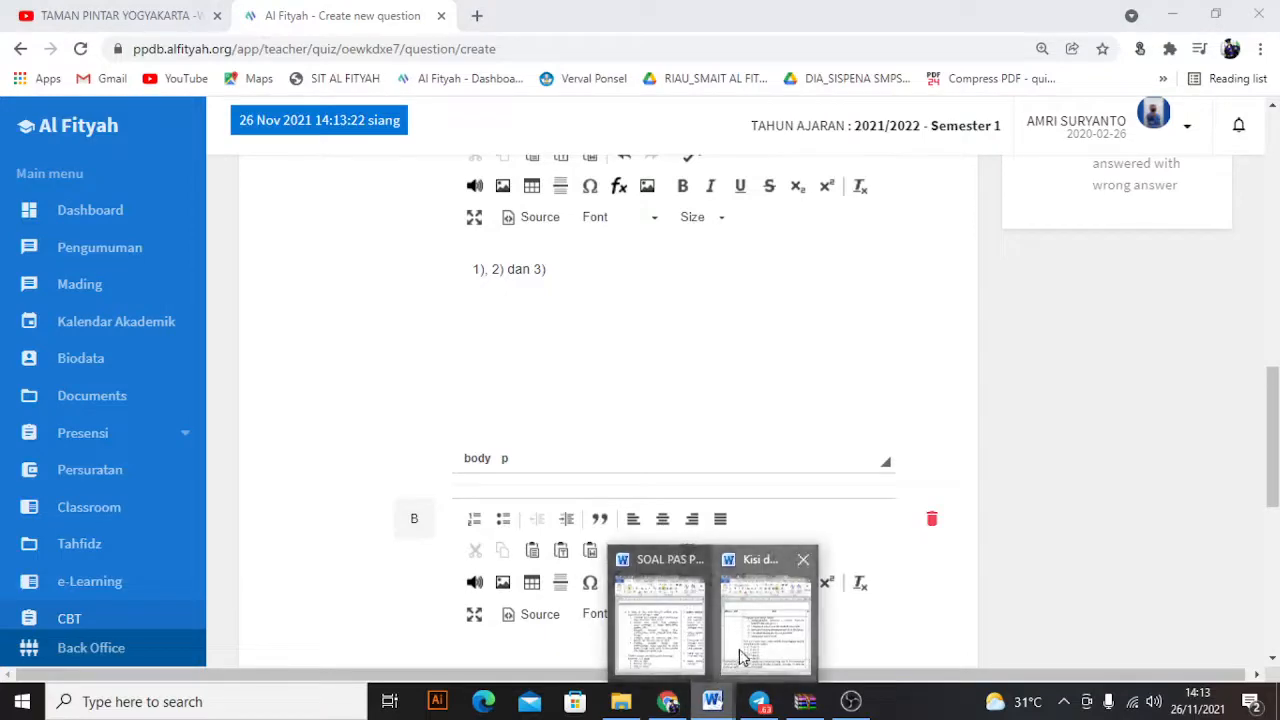
left_click(742, 652)
left_click_drag(920, 498, 843, 499)
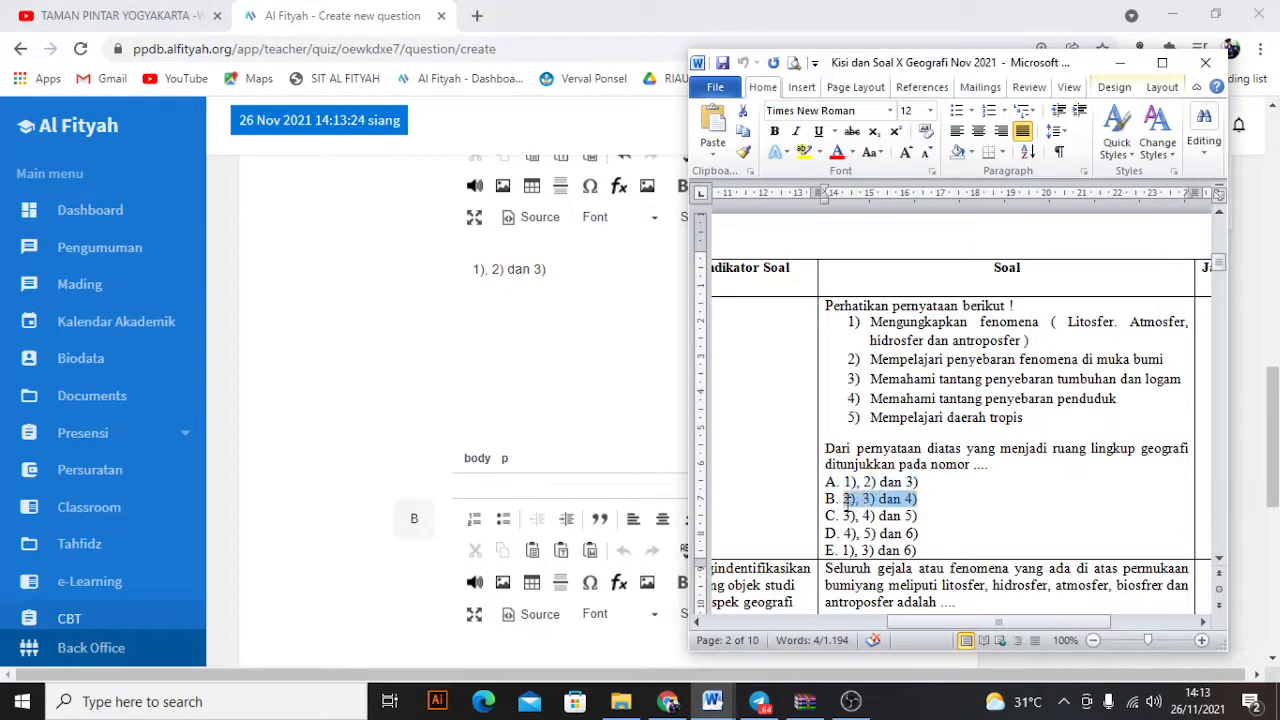
key("alt+Tab")
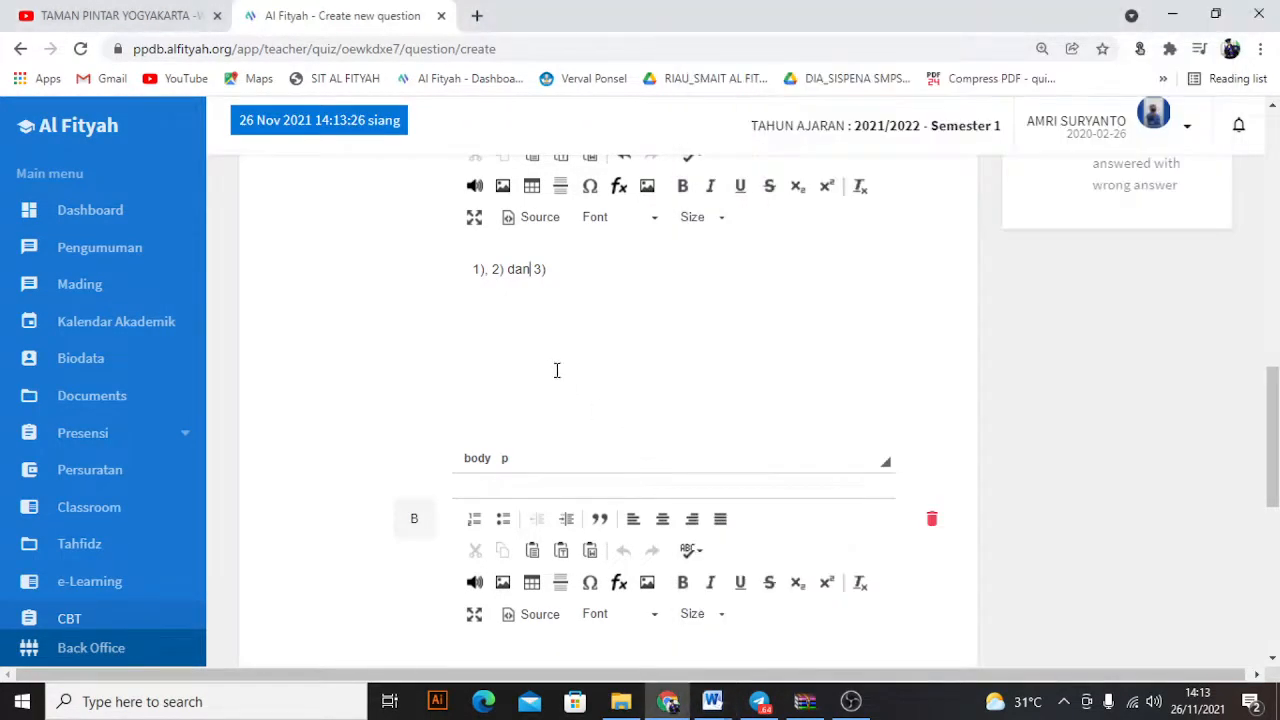
scroll(554, 369, "down", 3)
key("ctrl+v")
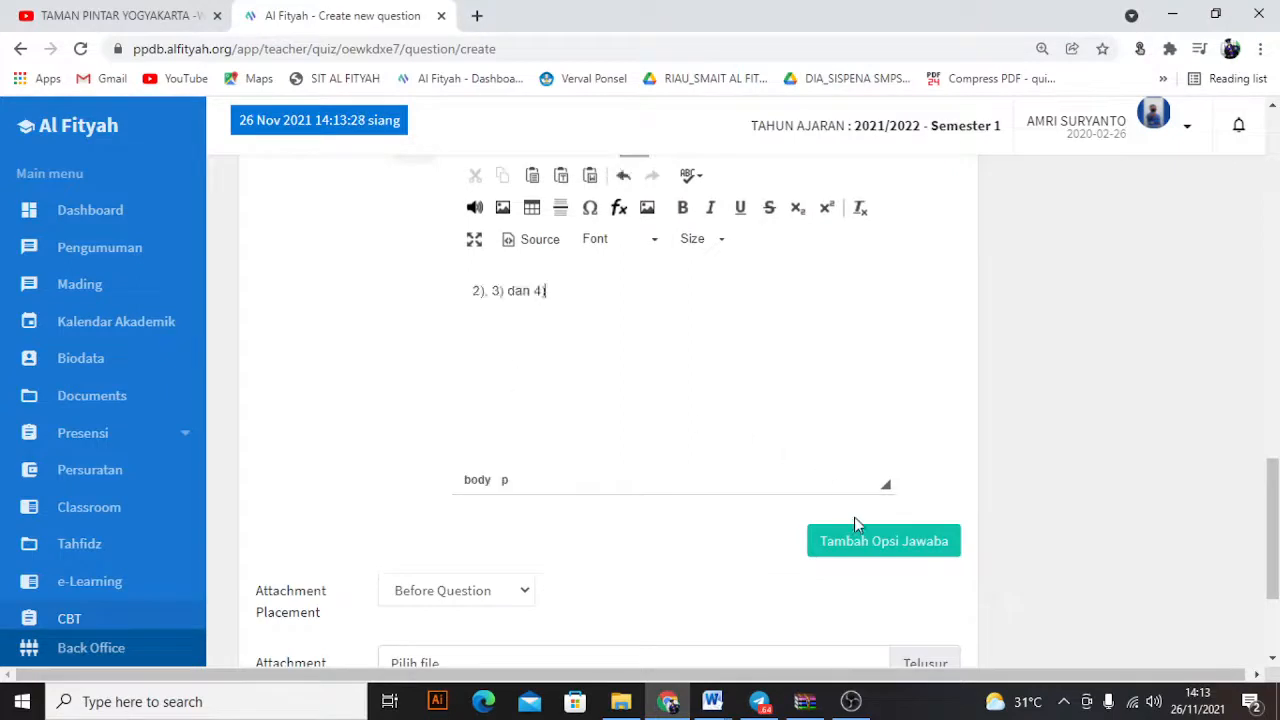
Add answer option C and fill it with "3), 4) dan 5)" copied from the Word document.
left_click(858, 545)
scroll(865, 558, "down", 3)
scroll(868, 561, "down", 1)
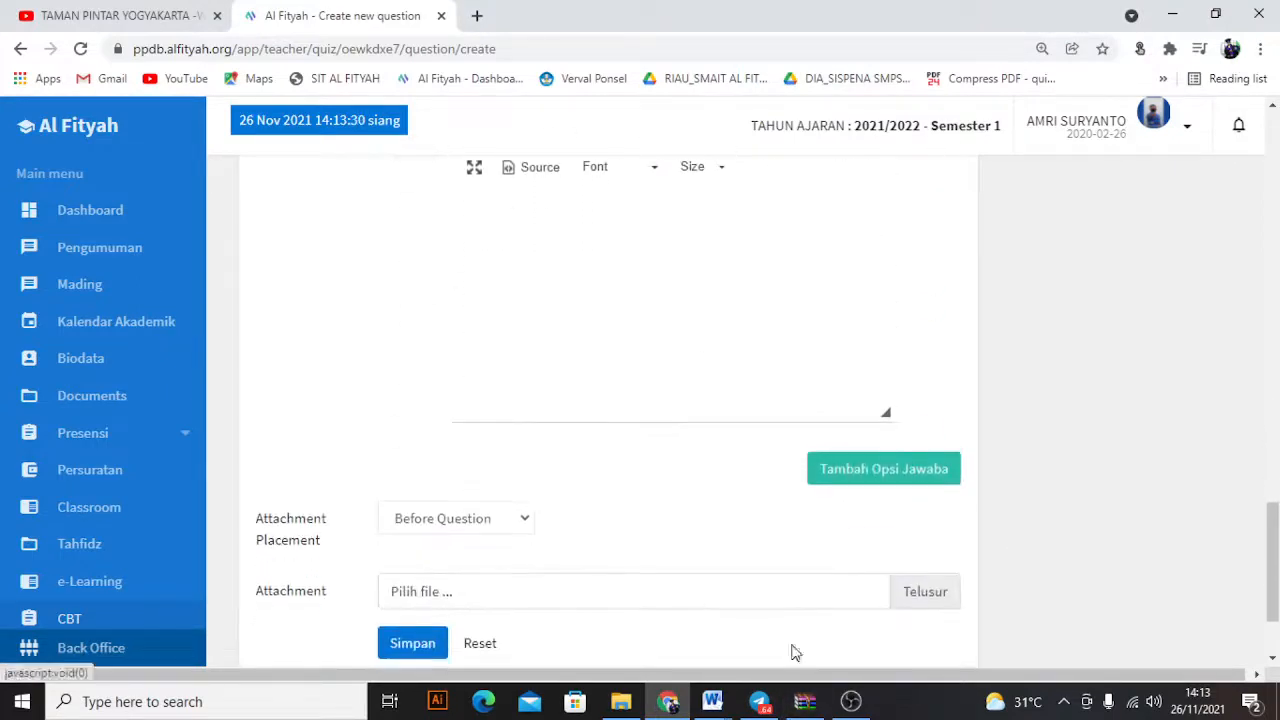
left_click(717, 696)
left_click(762, 624)
left_click_drag(920, 518, 848, 516)
left_click(464, 352)
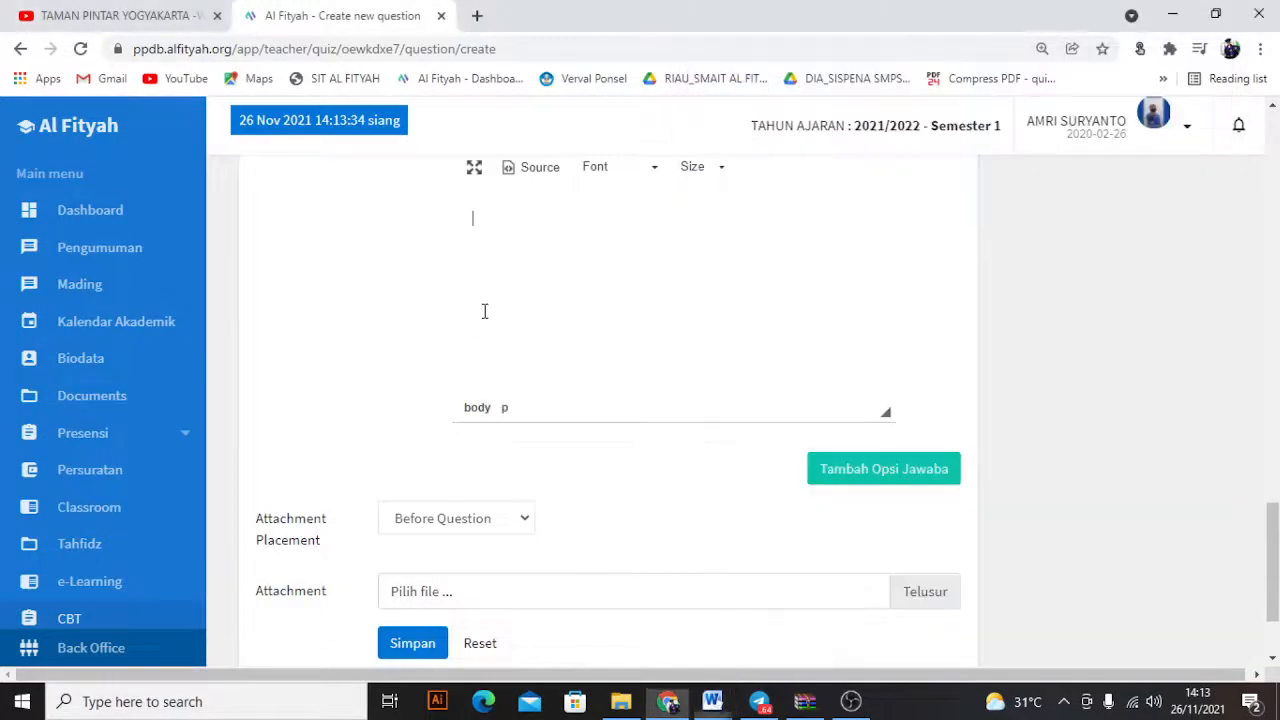
key("ctrl+v")
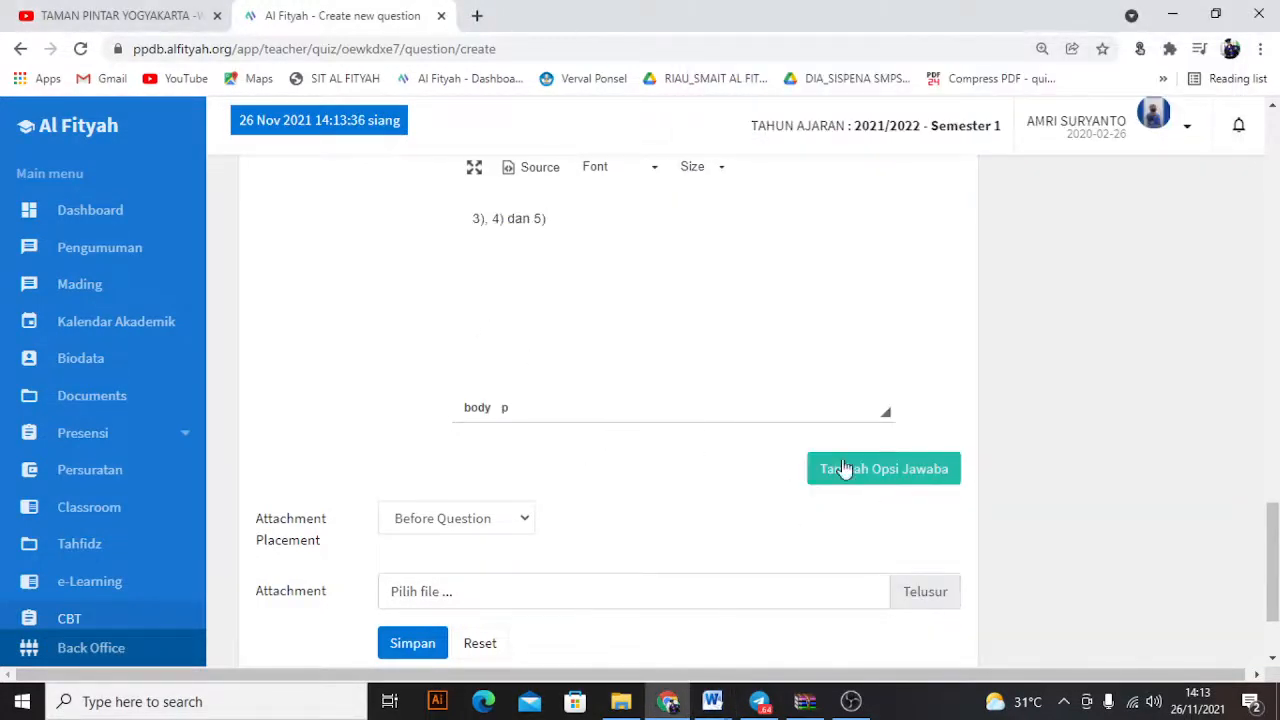
Add answer option D and fill it with "4), 5) dan 6)" copied from the Word document.
scroll(846, 471, "up", 1)
left_click(850, 563)
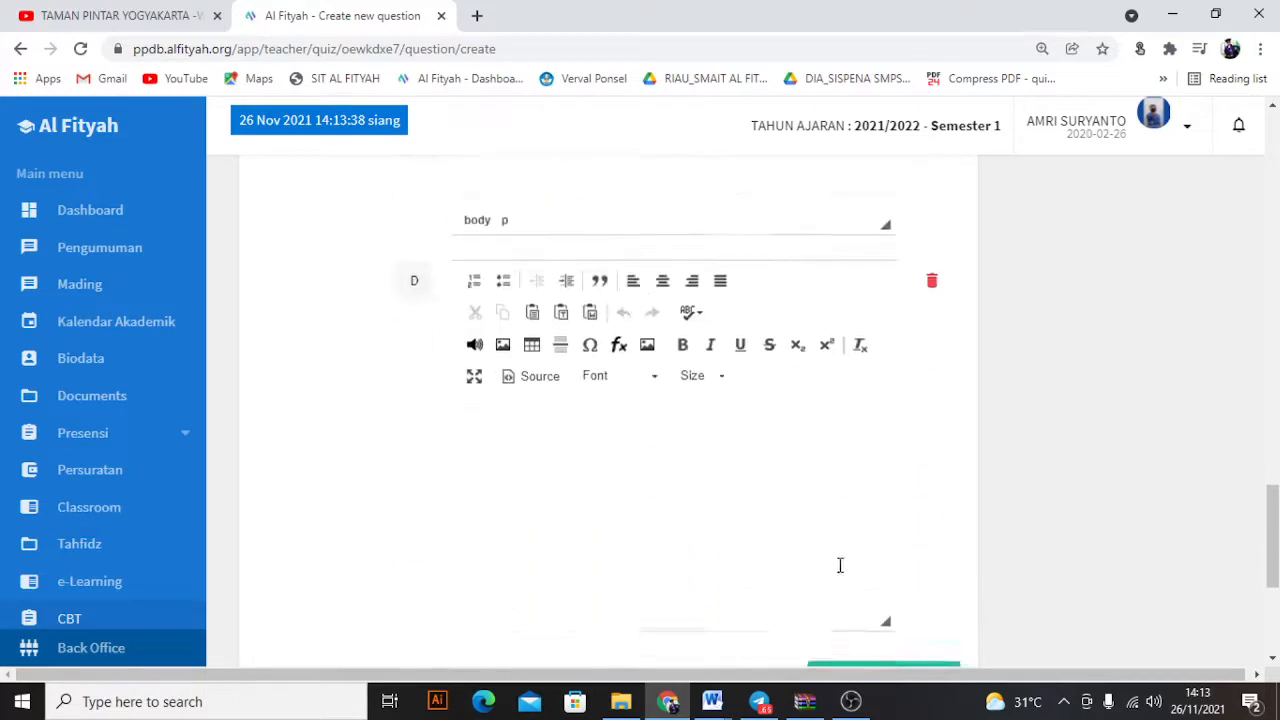
scroll(830, 563, "down", 3)
scroll(808, 560, "up", 1)
mouse_move(712, 701)
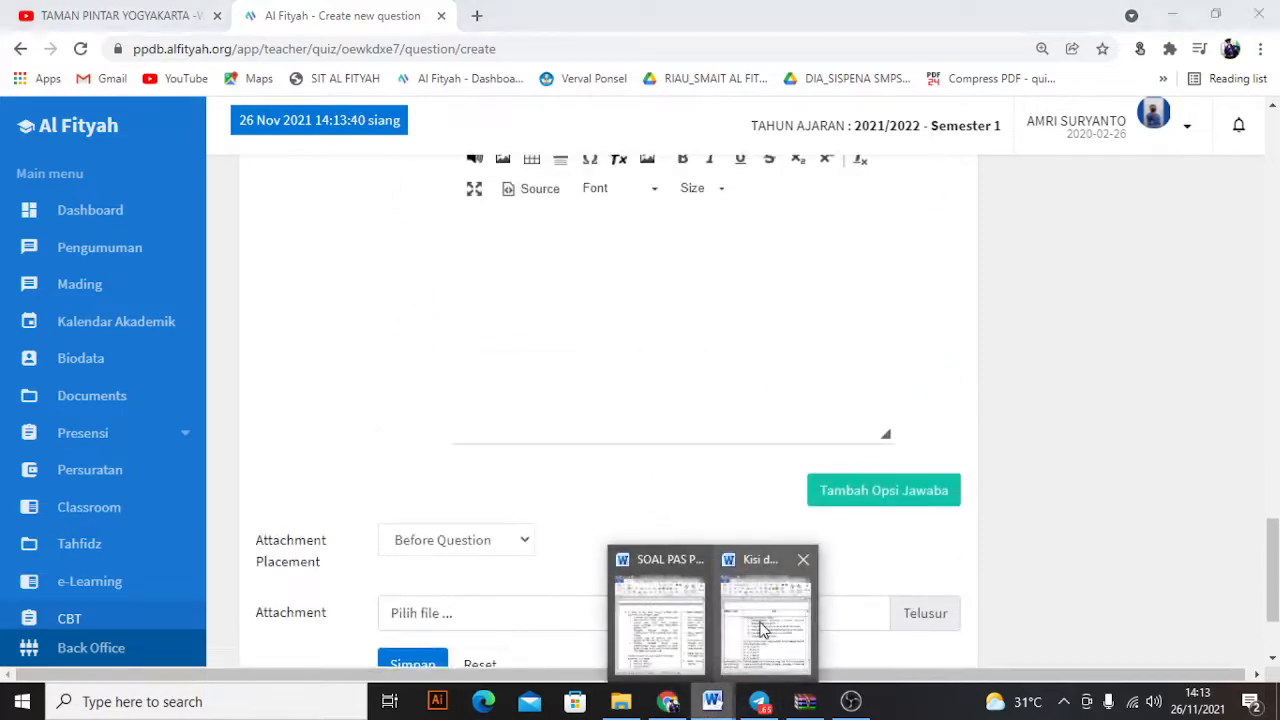
left_click(765, 615)
left_click_drag(917, 533, 846, 545)
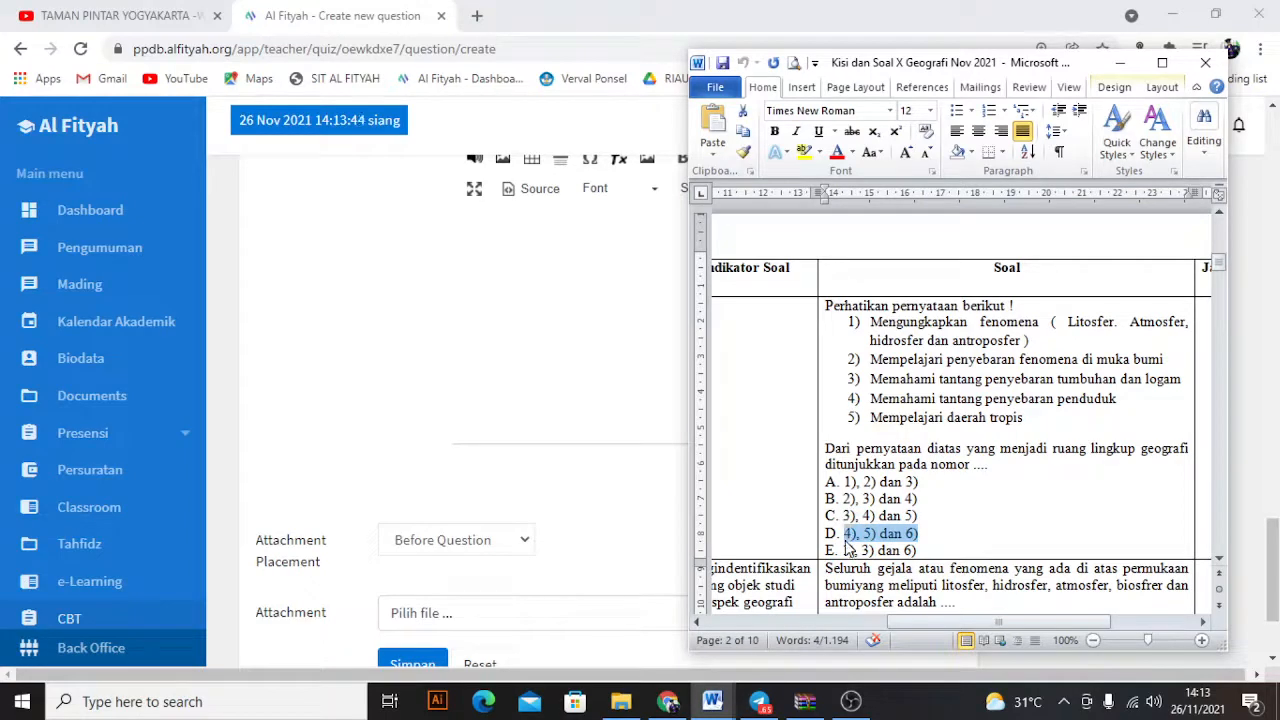
left_click(526, 363)
key("ctrl+v")
Add answer option E and fill it with "1), 3) dan 6)" copied from the Word document.
left_click(838, 500)
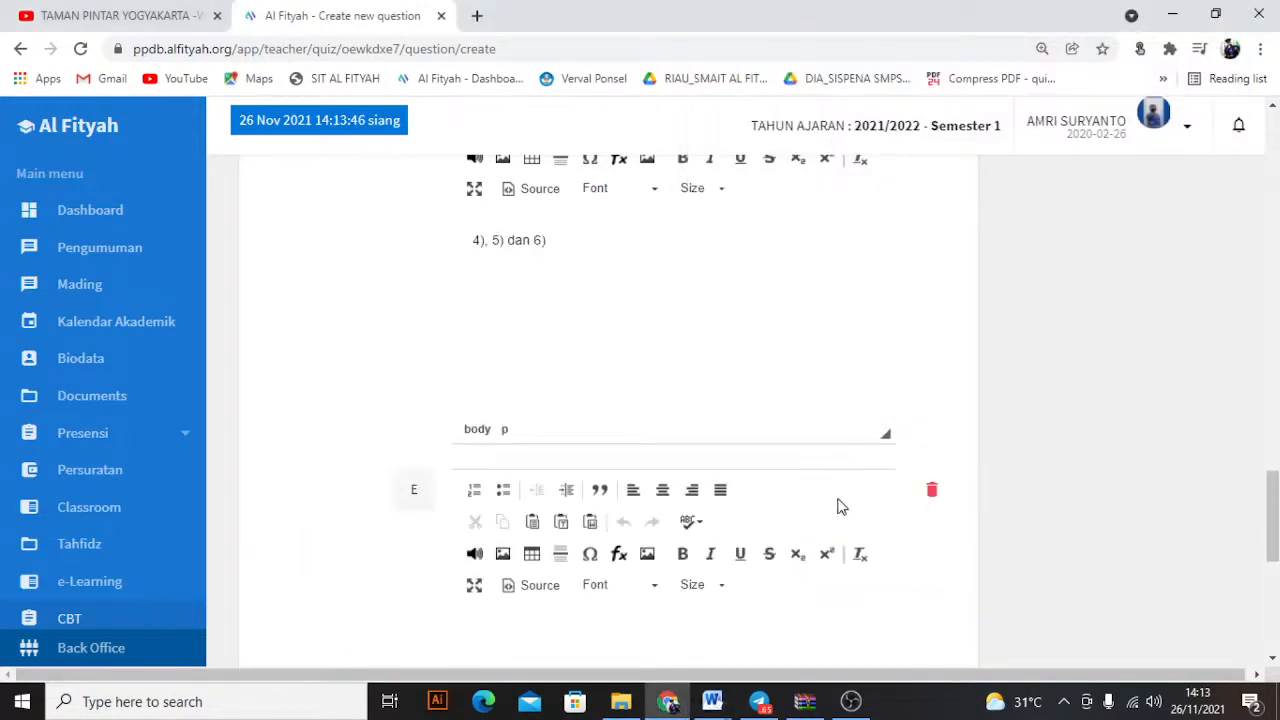
scroll(838, 505, "down", 3)
mouse_move(712, 695)
left_click(790, 655)
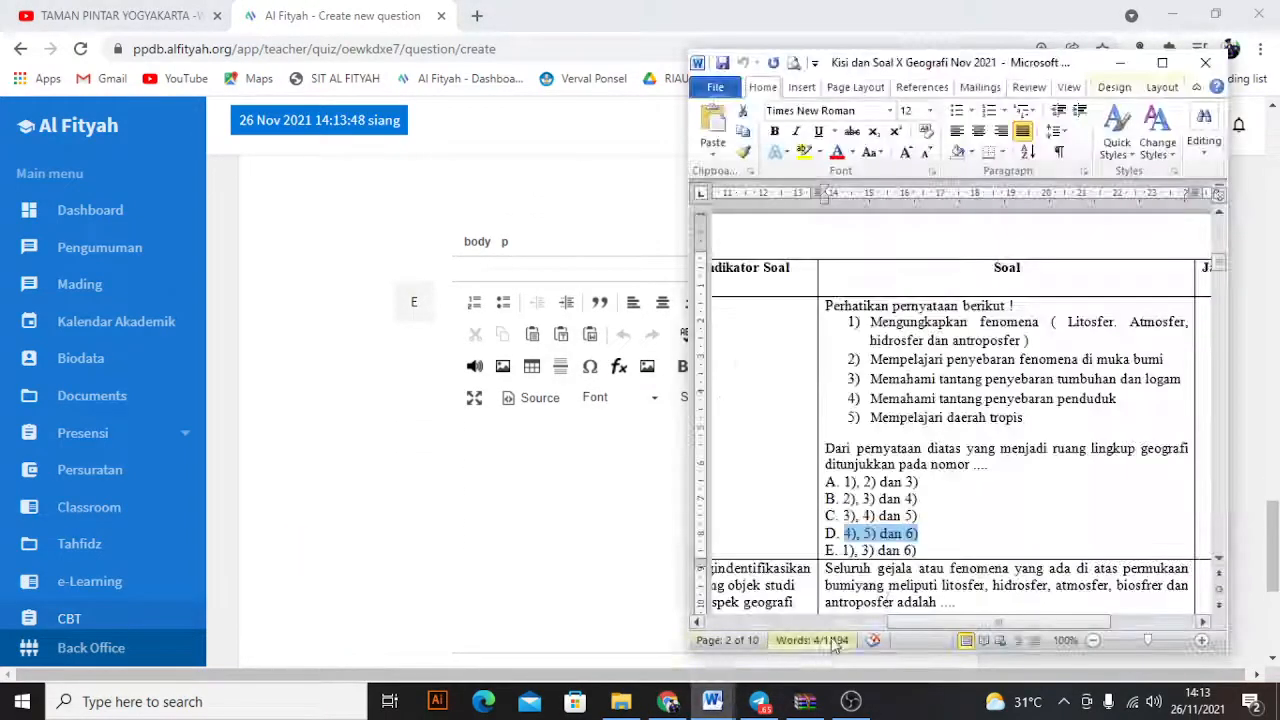
left_click_drag(928, 550, 843, 550)
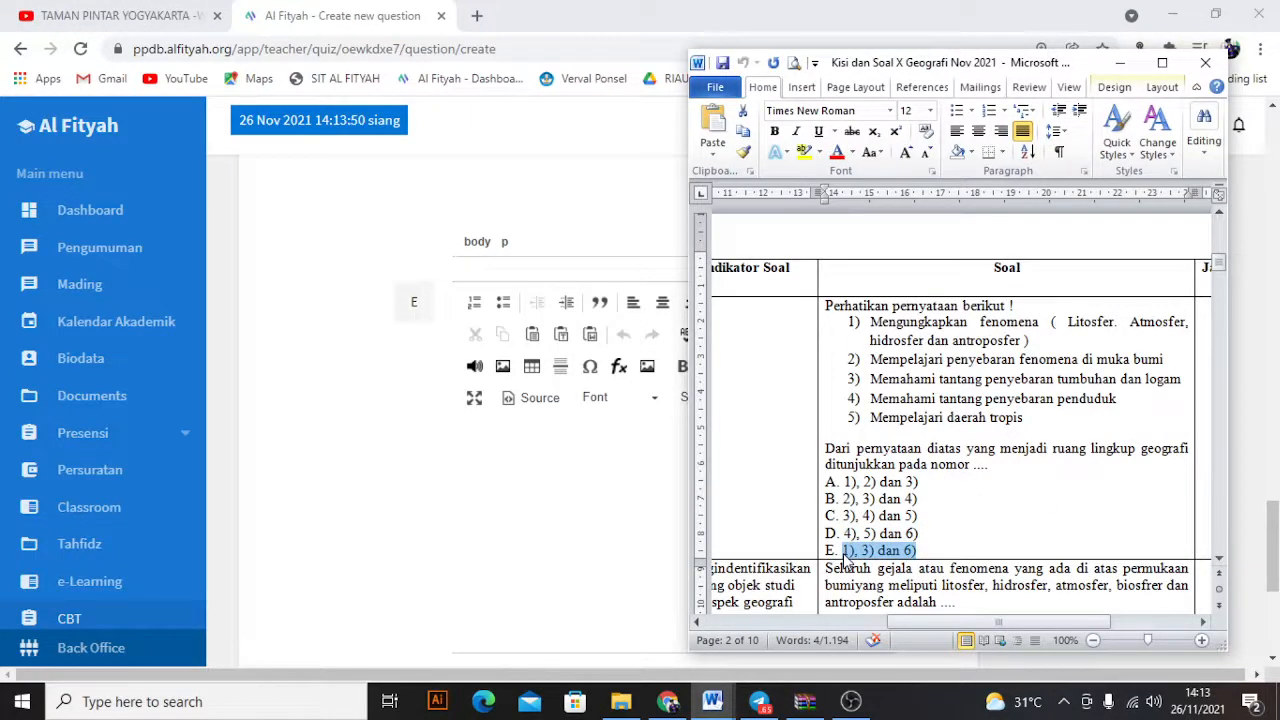
left_click(530, 495)
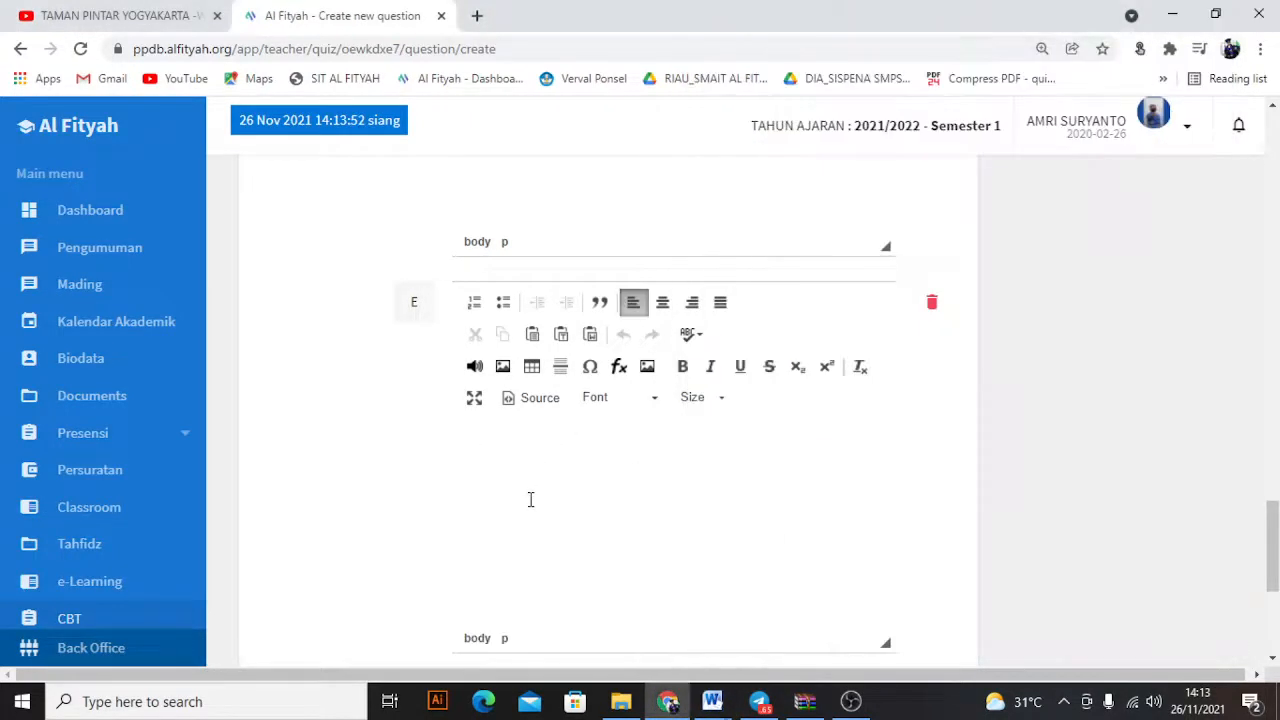
key("ctrl+v")
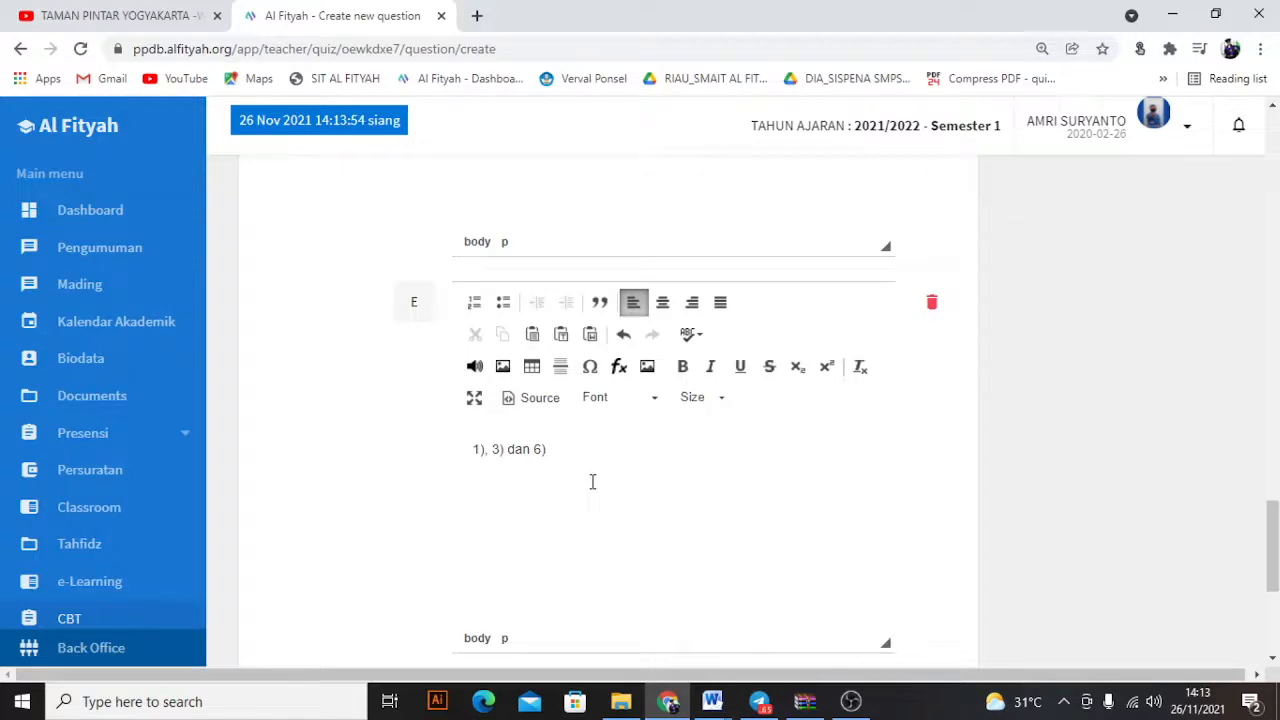
Set the correct answer score of the second question to 4.
scroll(866, 467, "up", 18)
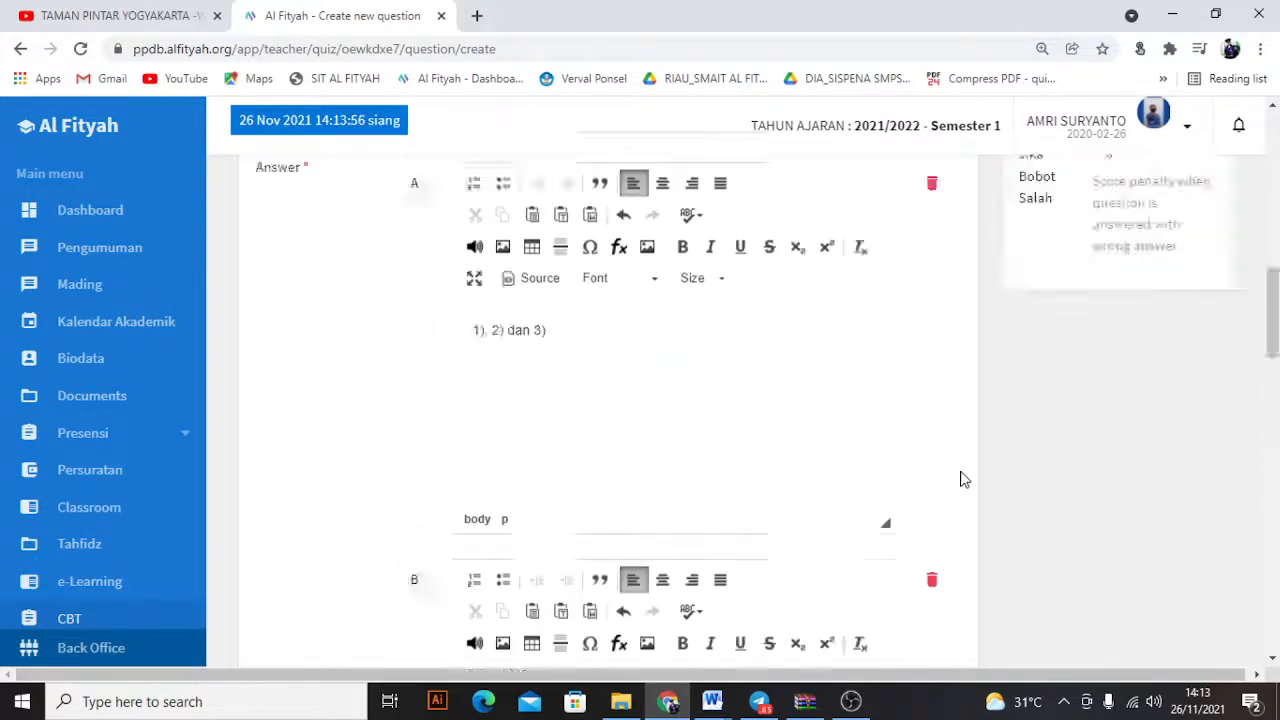
double_click(1112, 467)
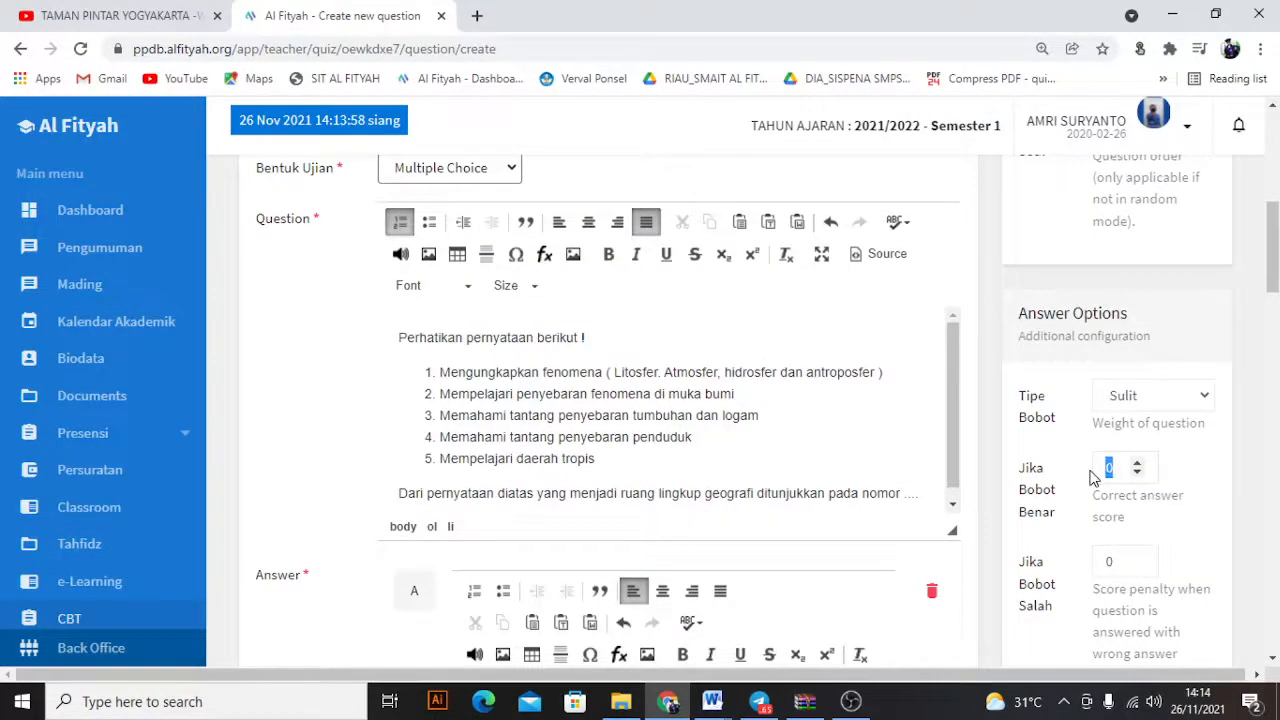
type("4")
scroll(1040, 480, "down", 4)
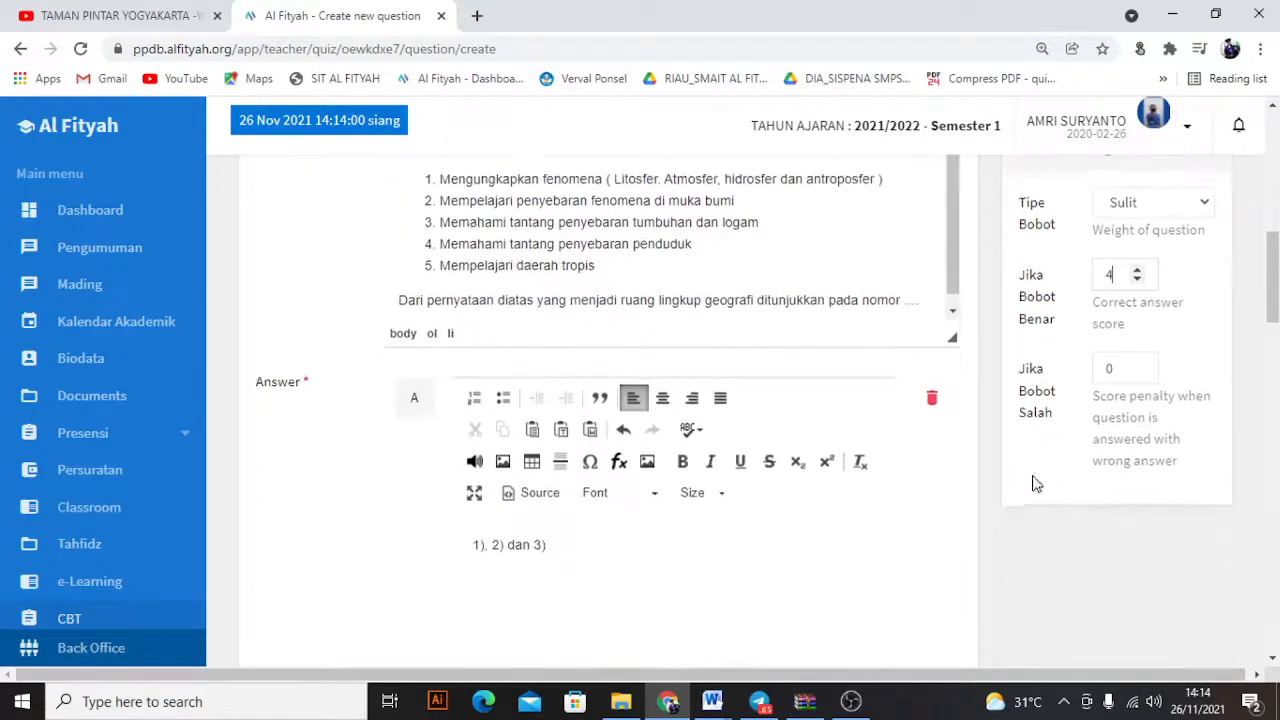
Consult the Word document, mark option D as the second question's correct answer and save the question.
mouse_move(712, 700)
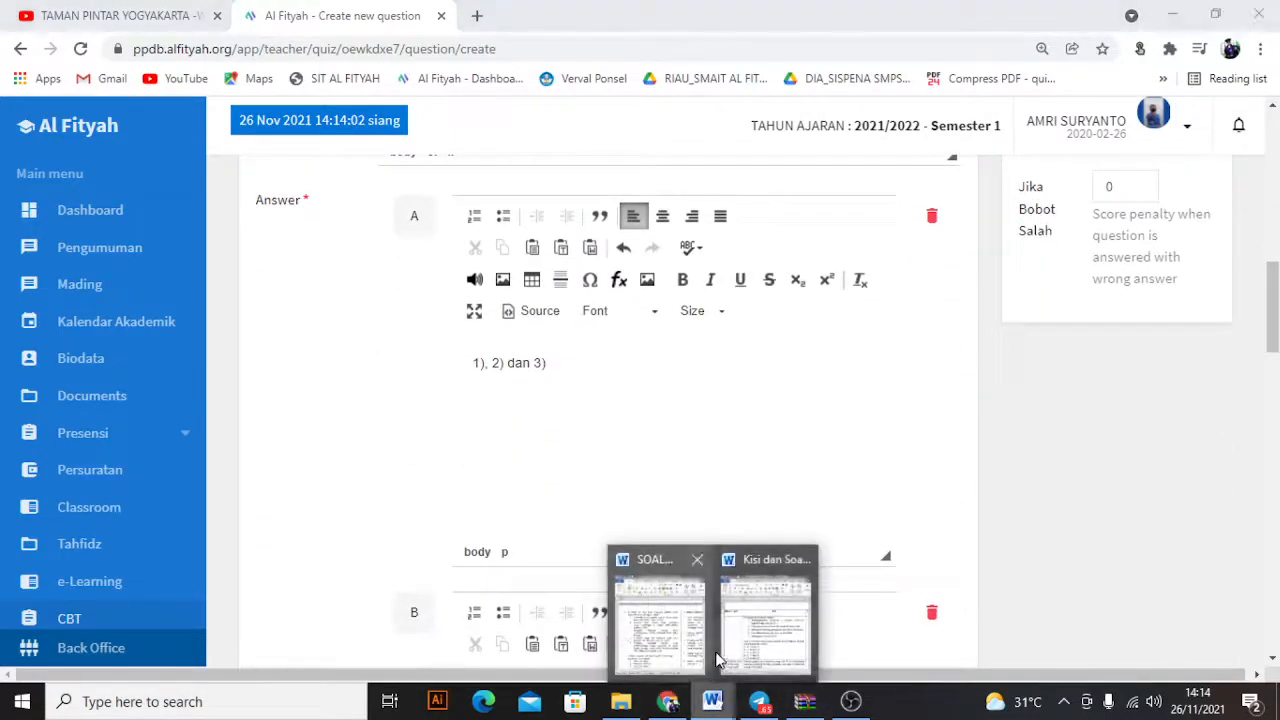
left_click(738, 647)
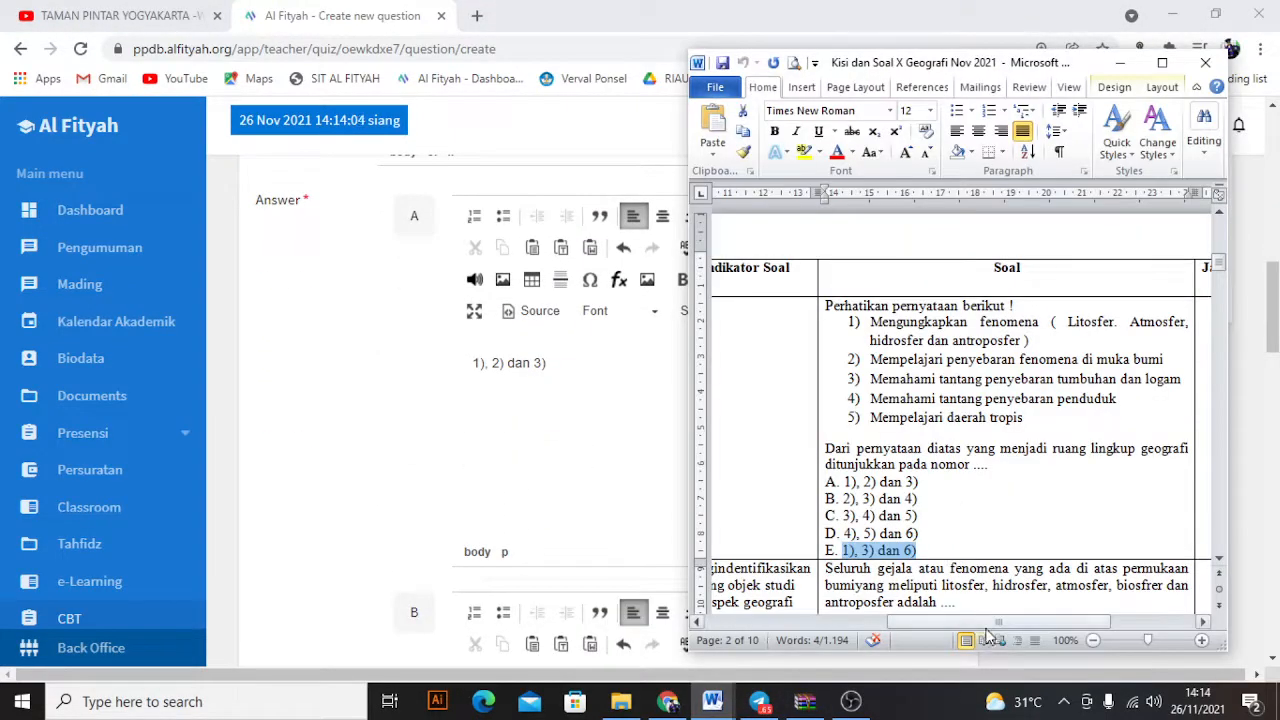
left_click_drag(990, 622, 814, 630)
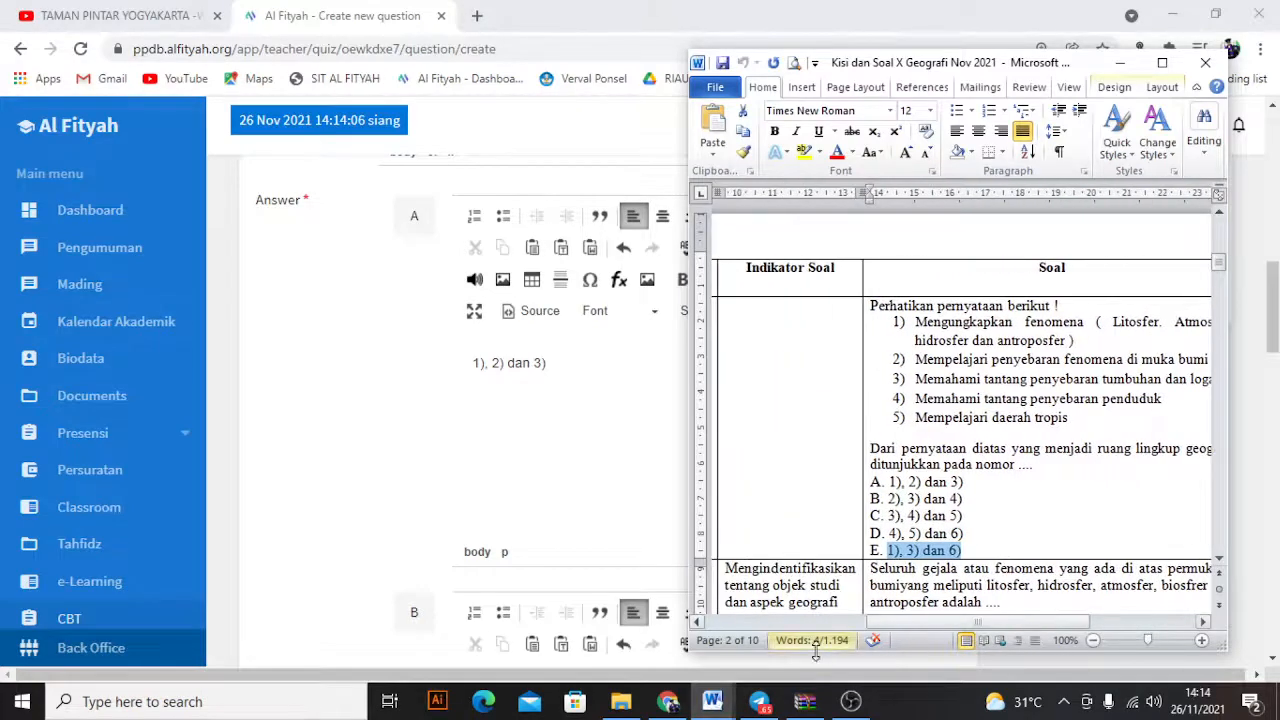
left_click(579, 515)
scroll(579, 515, "down", 10)
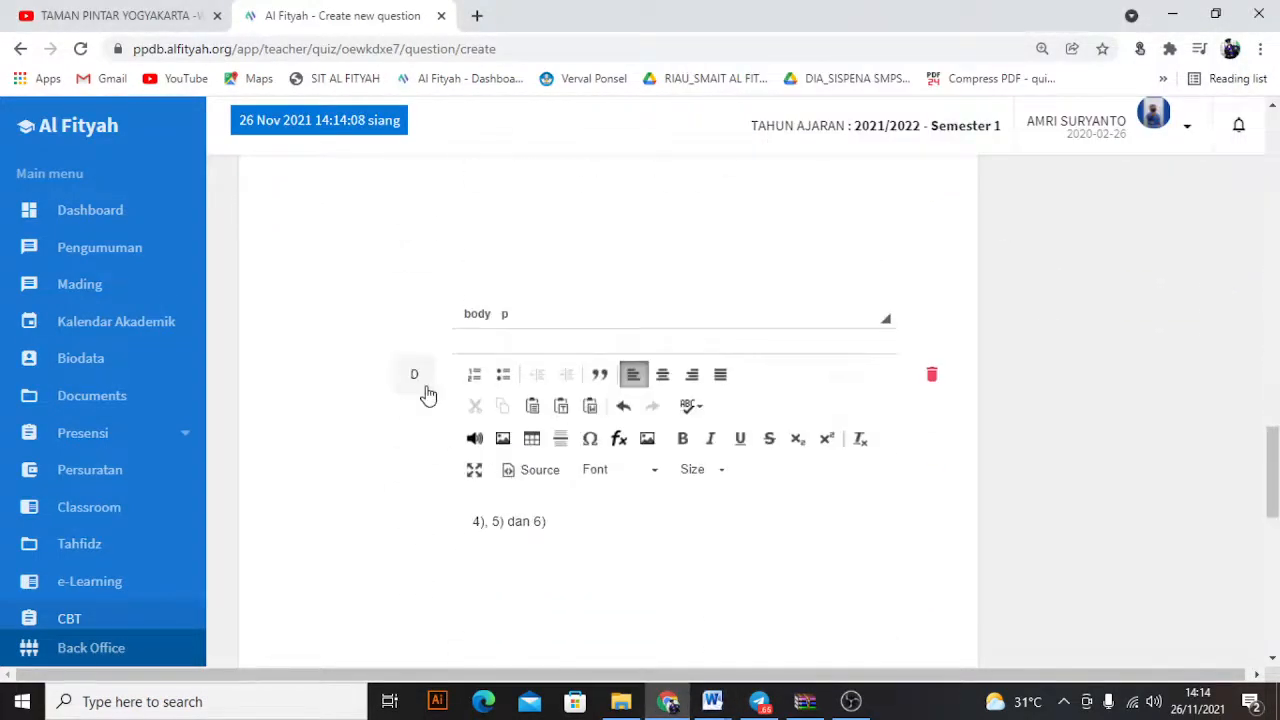
left_click(416, 382)
scroll(628, 457, "down", 5)
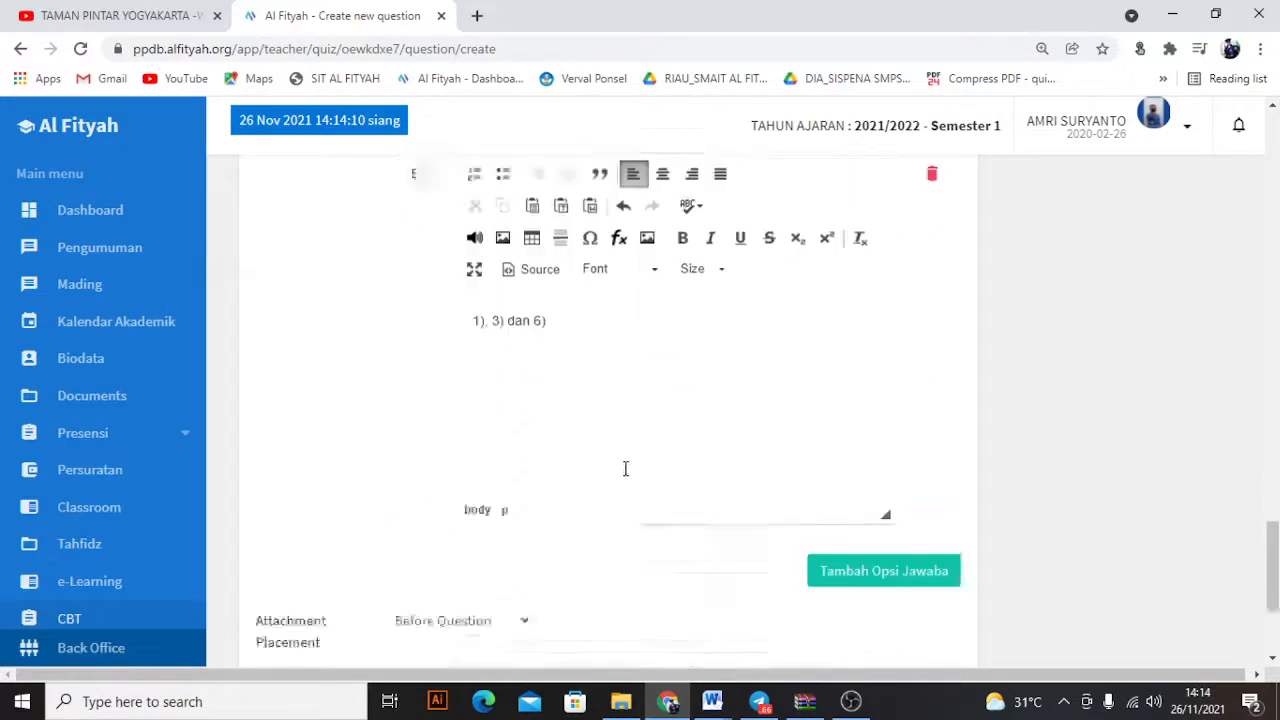
left_click(441, 518)
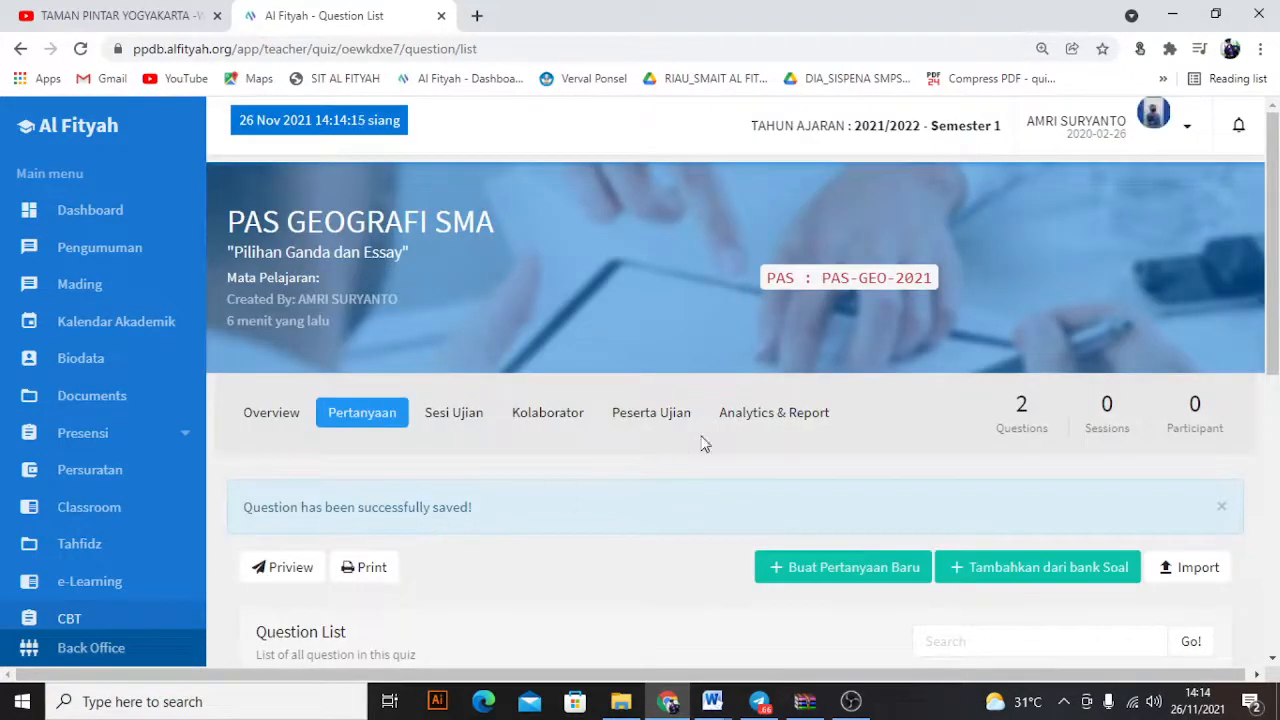
Start a new question in the Essay section with topic "- PAS GEOGRAFI 2021" and exam form Essay.
scroll(894, 449, "down", 5)
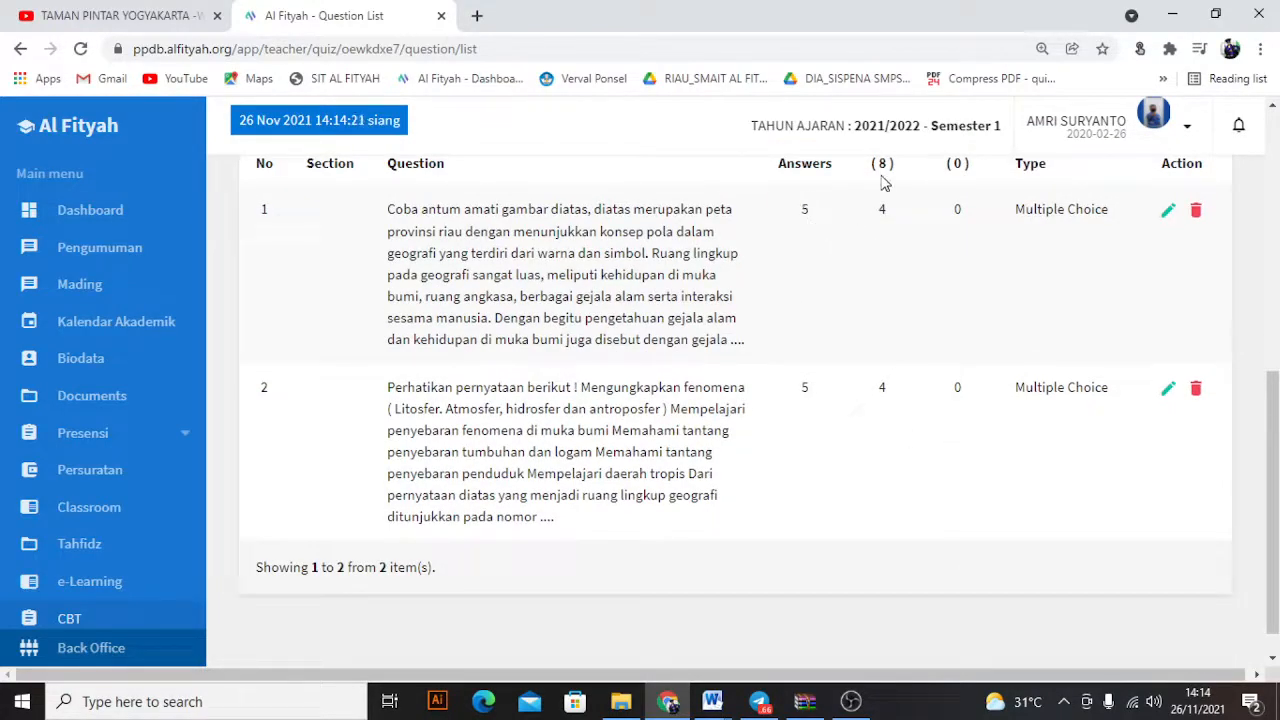
scroll(880, 220, "up", 1)
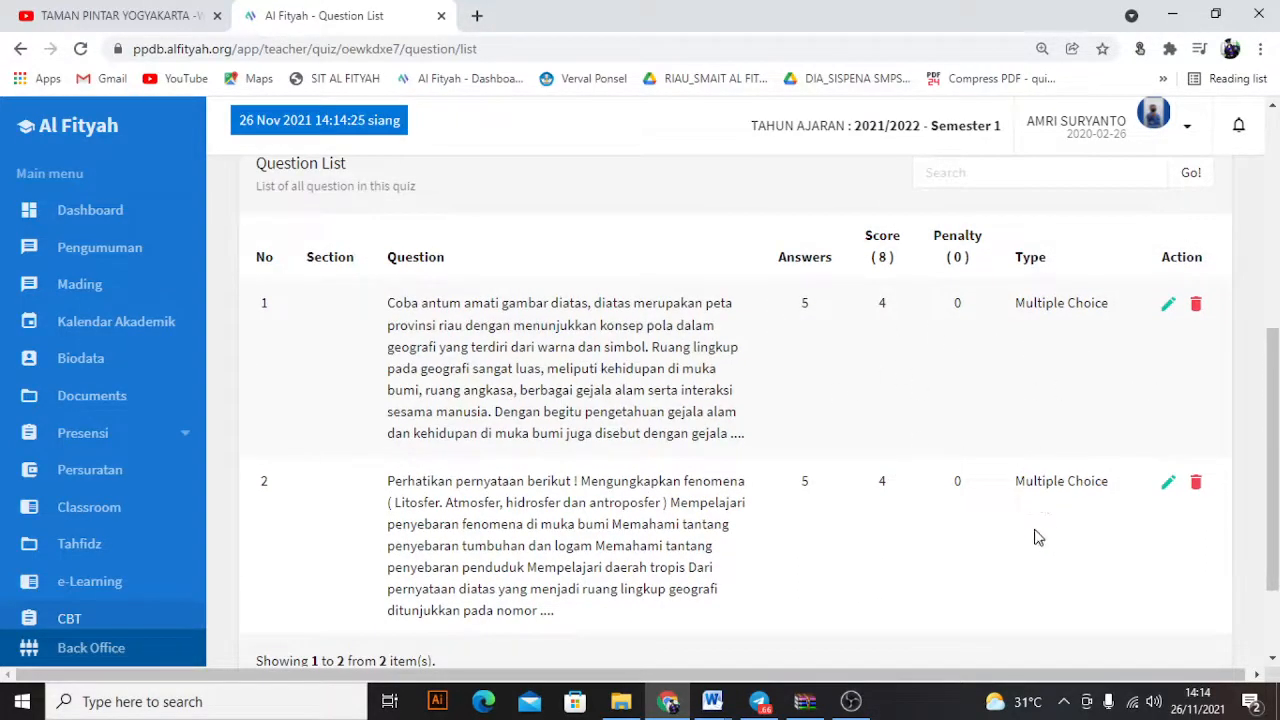
scroll(417, 449, "up", 1)
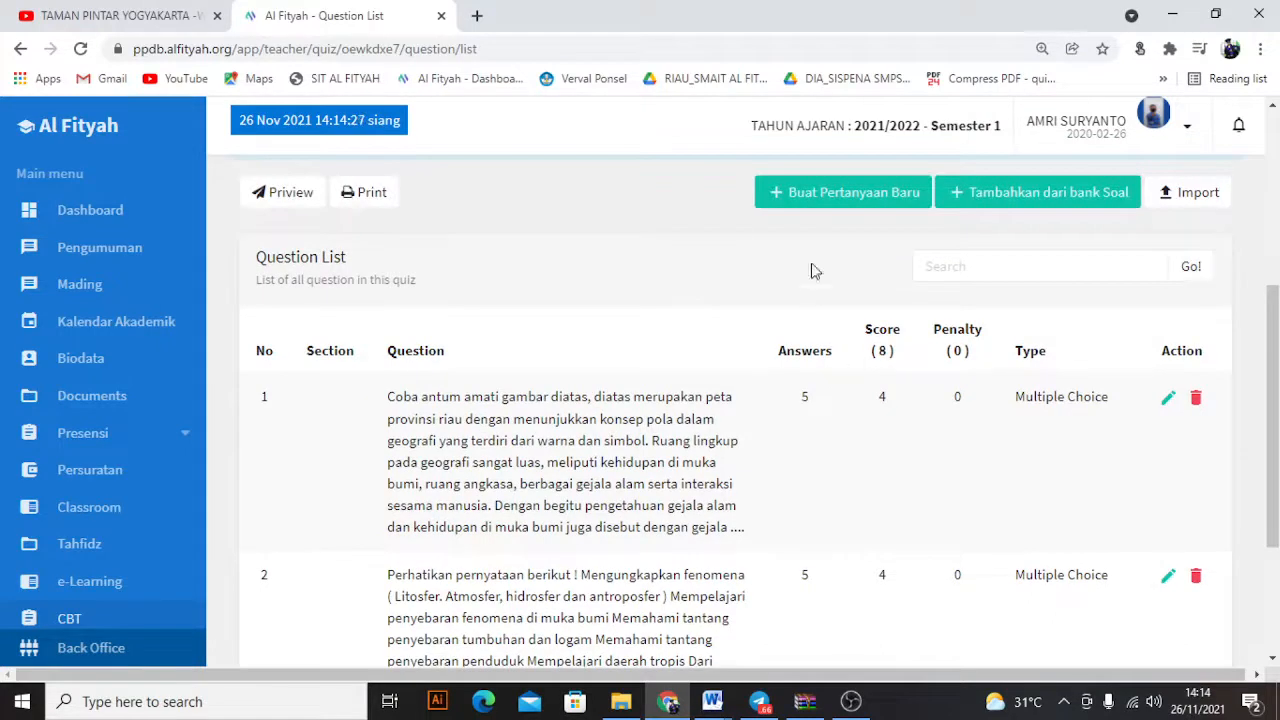
left_click(823, 197)
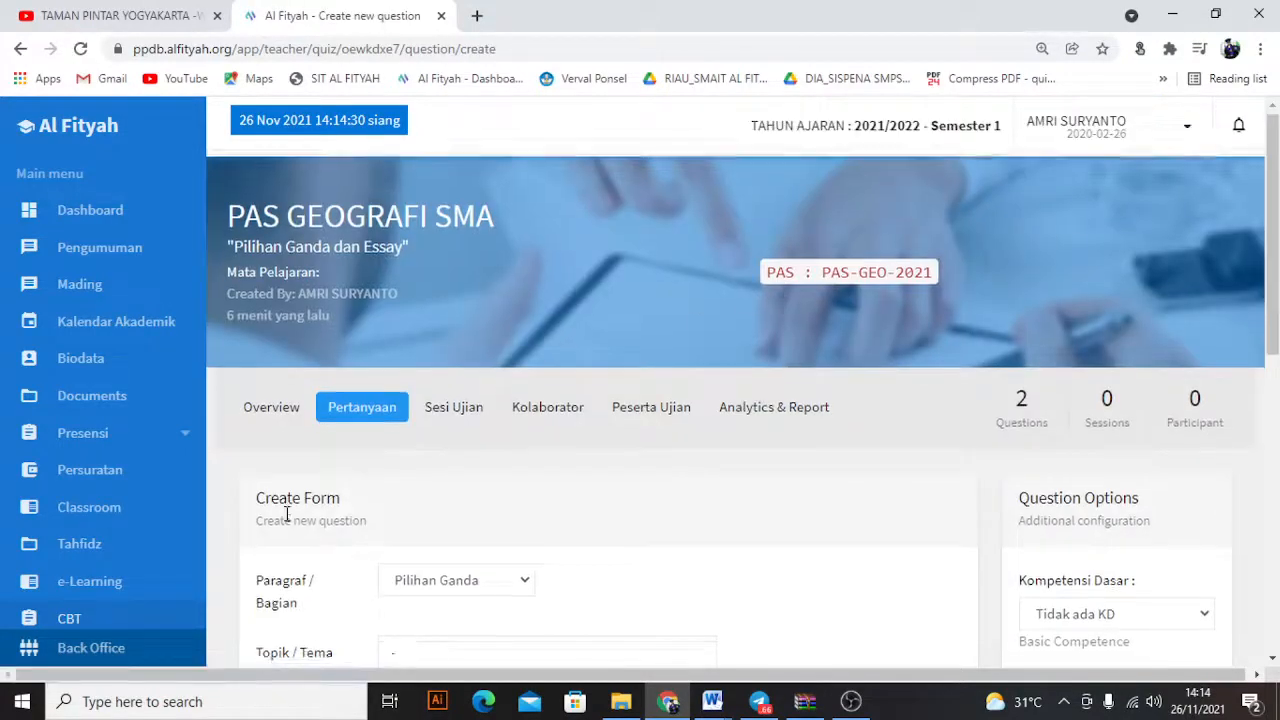
scroll(287, 515, "down", 2)
left_click(457, 398)
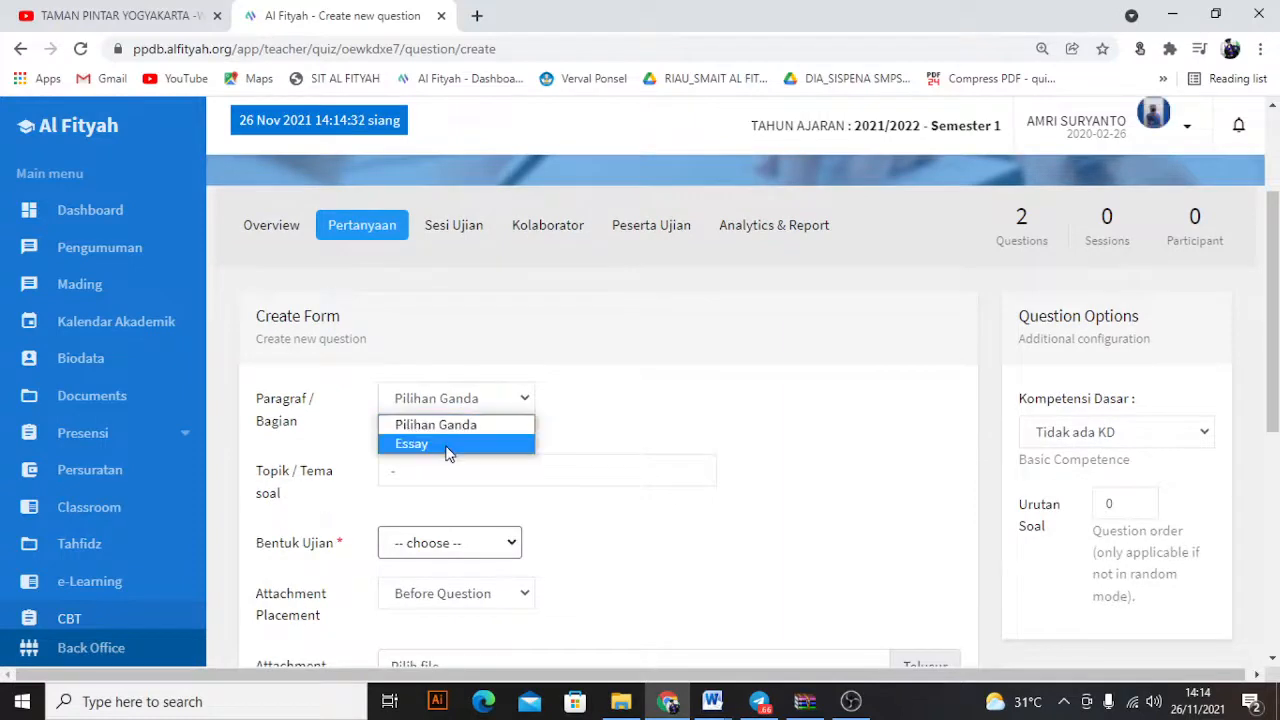
left_click(447, 450)
left_click(440, 472)
left_click(430, 545)
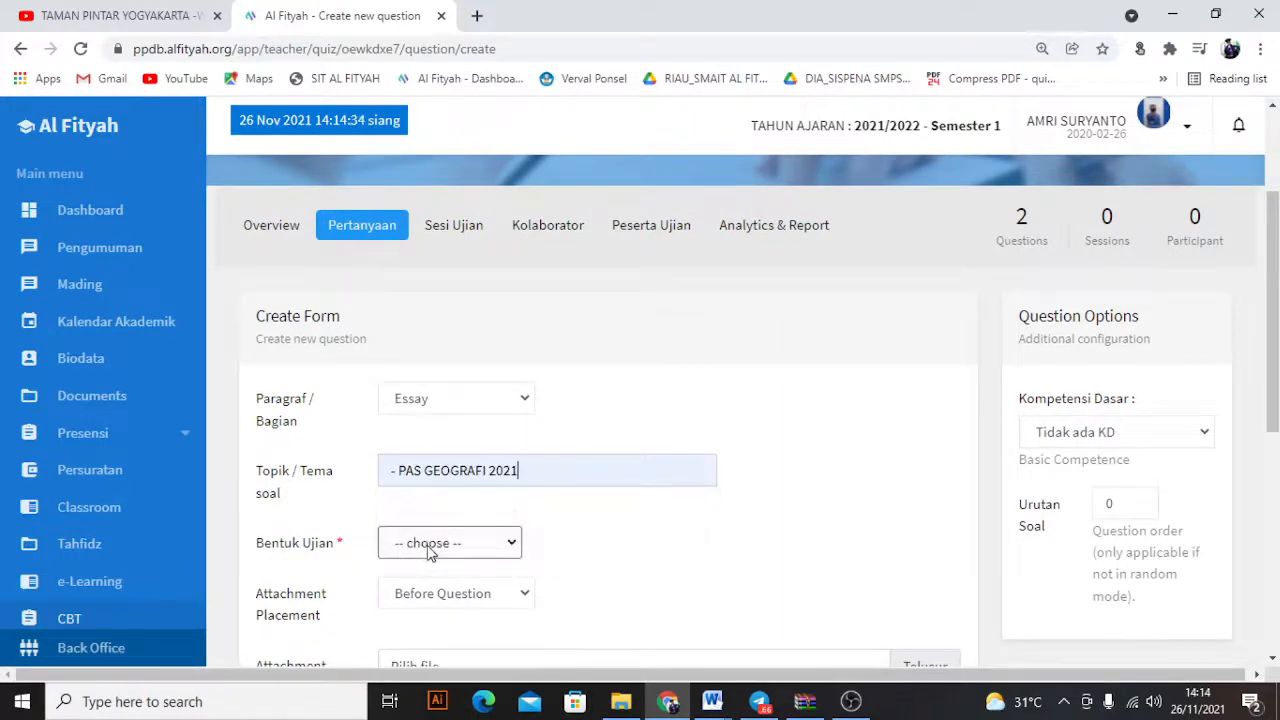
scroll(430, 550, "down", 1)
left_click(455, 452)
left_click(455, 497)
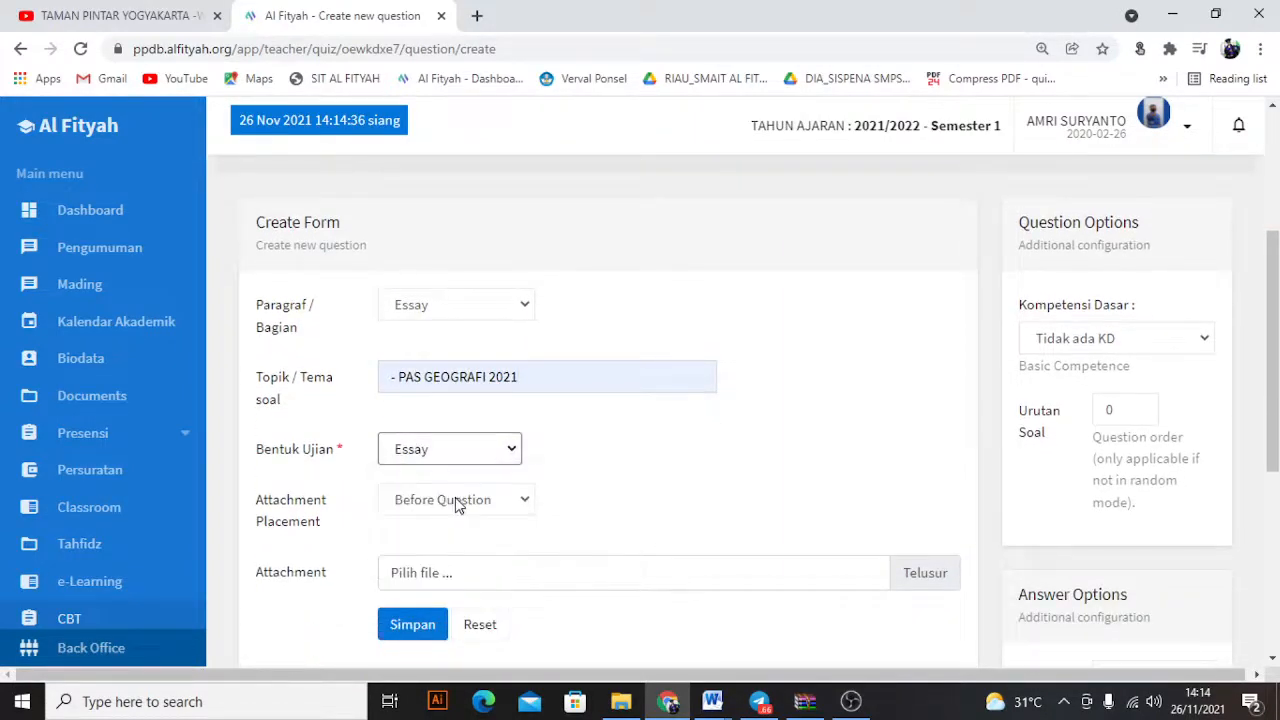
scroll(457, 495, "down", 2)
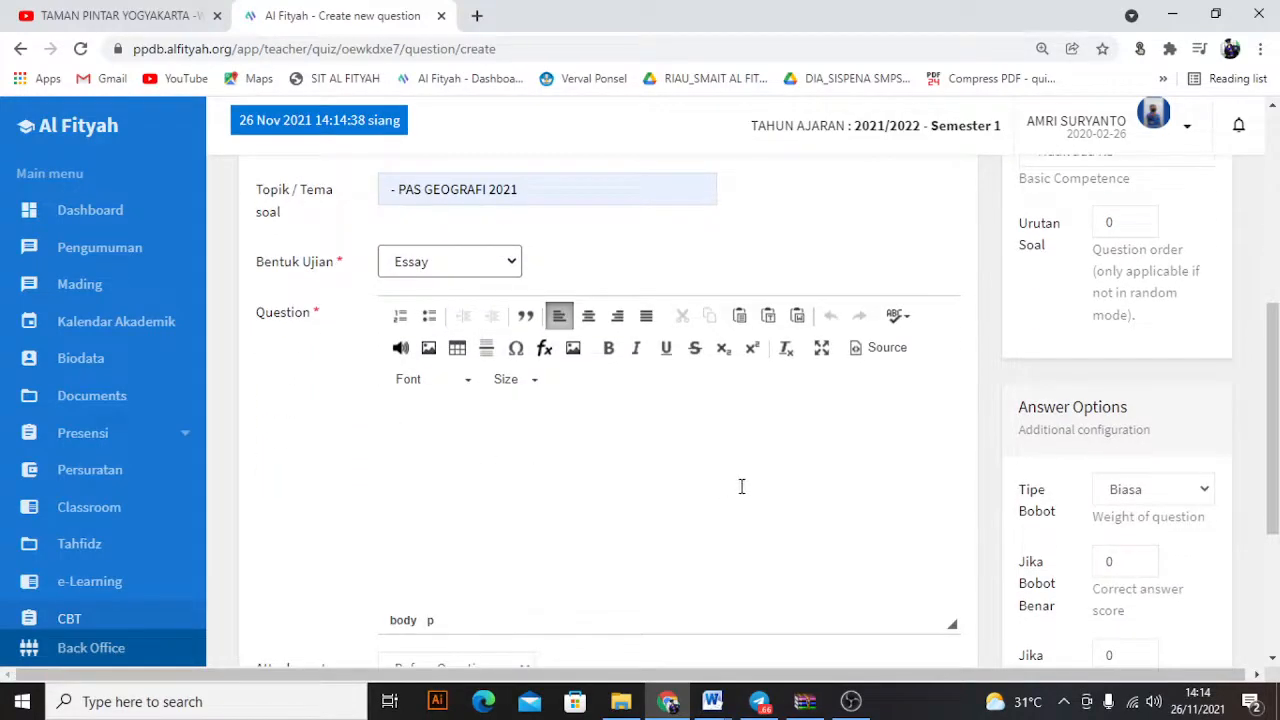
Leave the new question form, view the quiz overview and return to the question list.
scroll(660, 463, "up", 5)
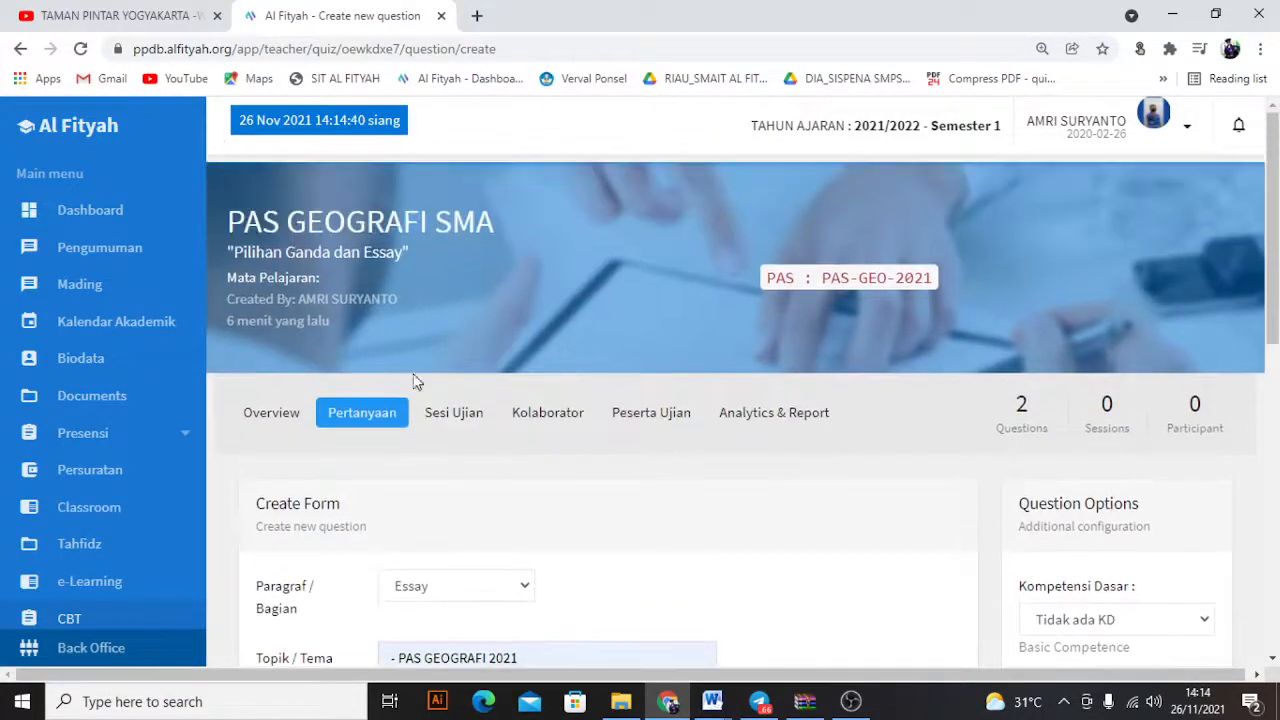
left_click(292, 416)
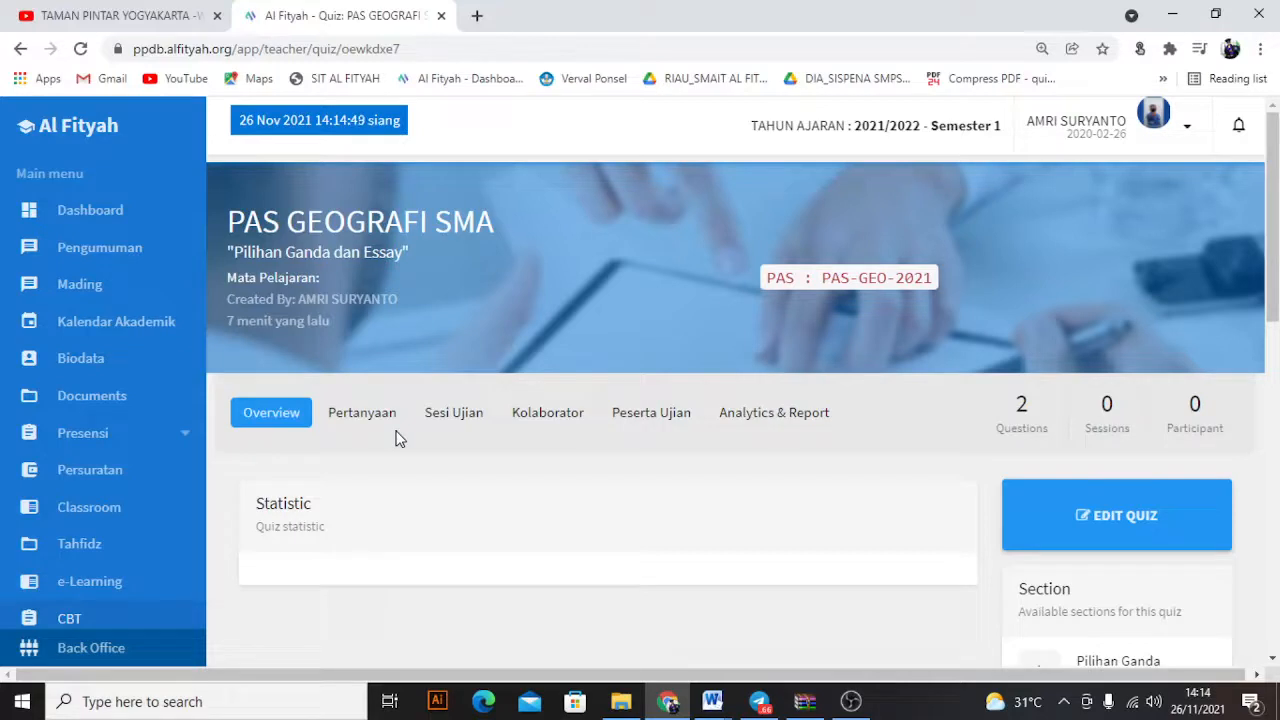
left_click(375, 427)
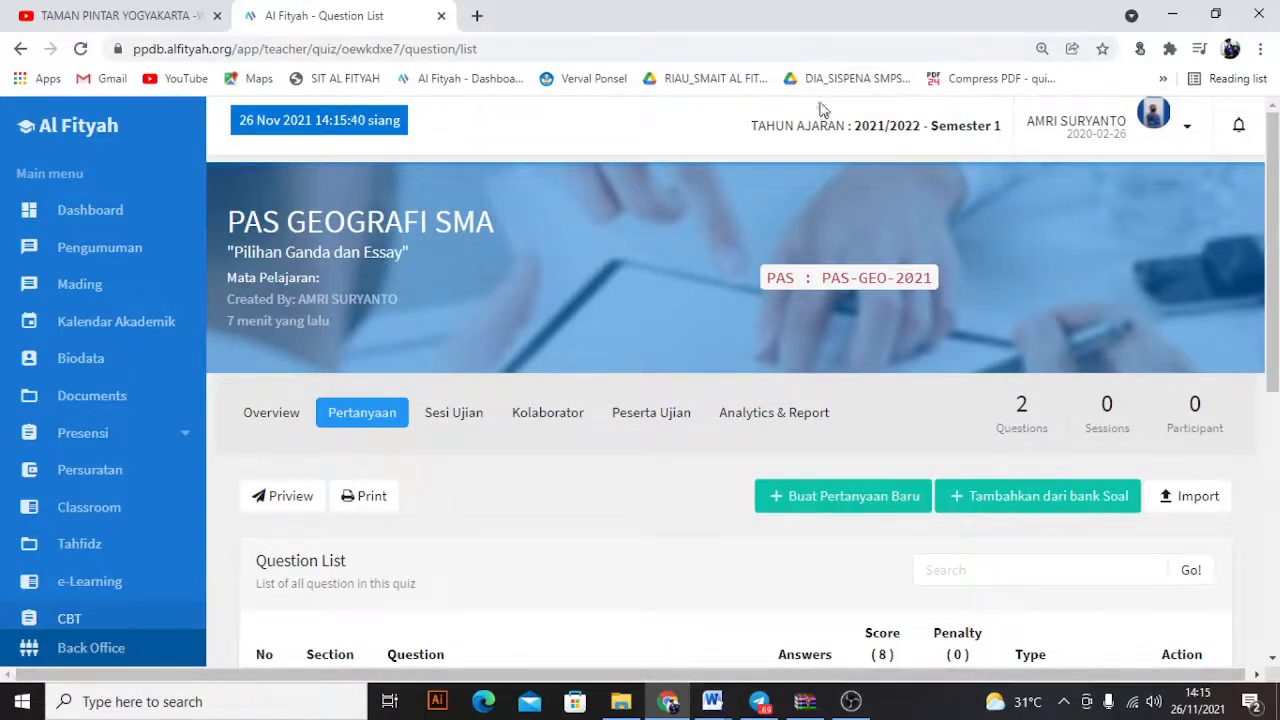
left_click(115, 15)
left_click(300, 15)
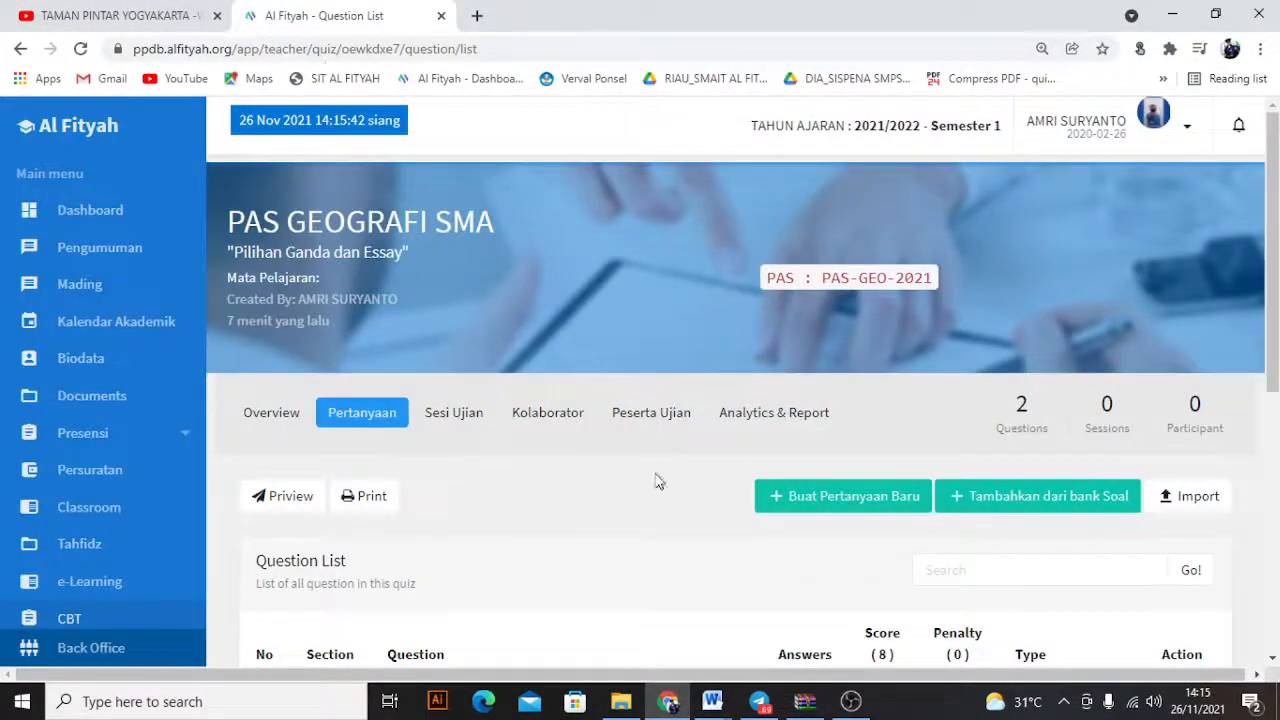